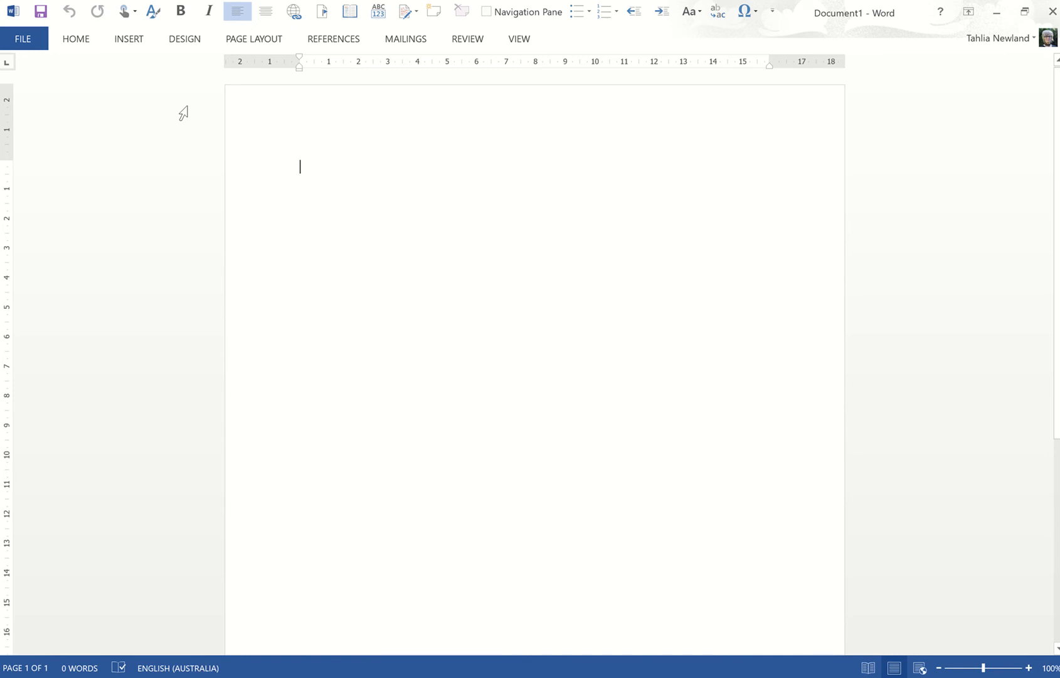
- Show the Navigation pane, look through its Pages and Results views, and return it to the Headings view
left_click(520, 39)
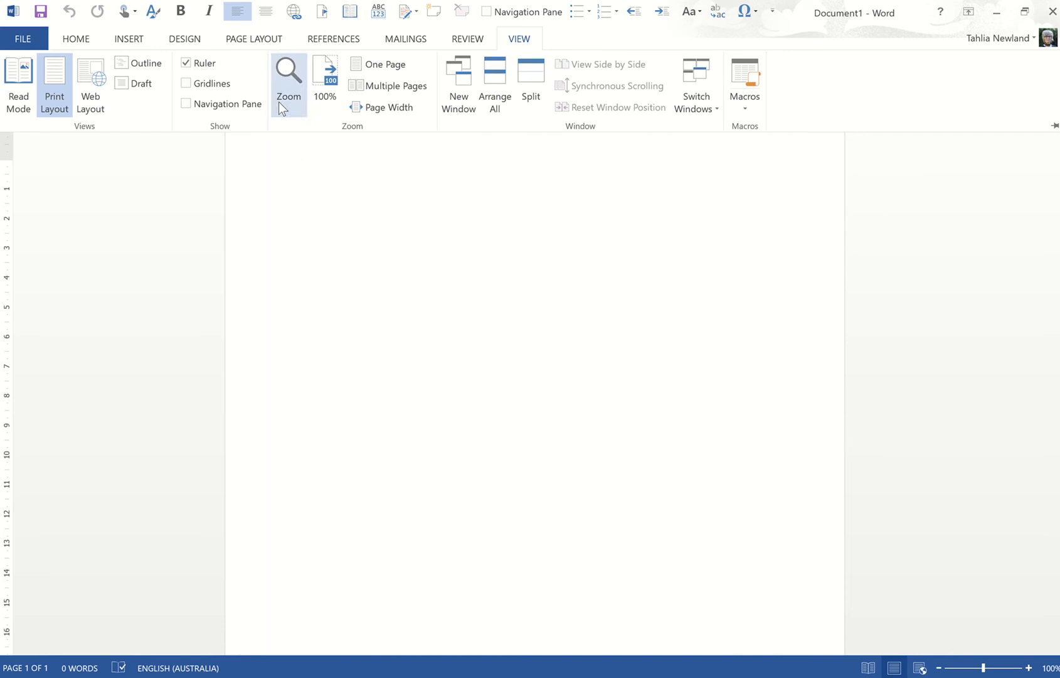
key("ctrl+F1")
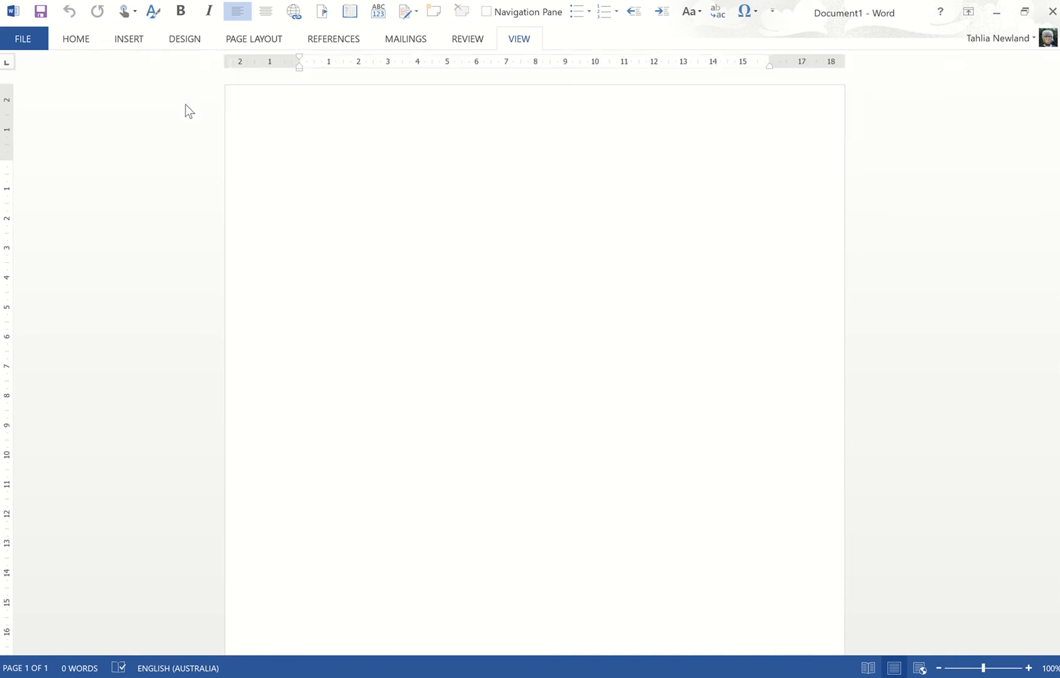
key("ctrl+f")
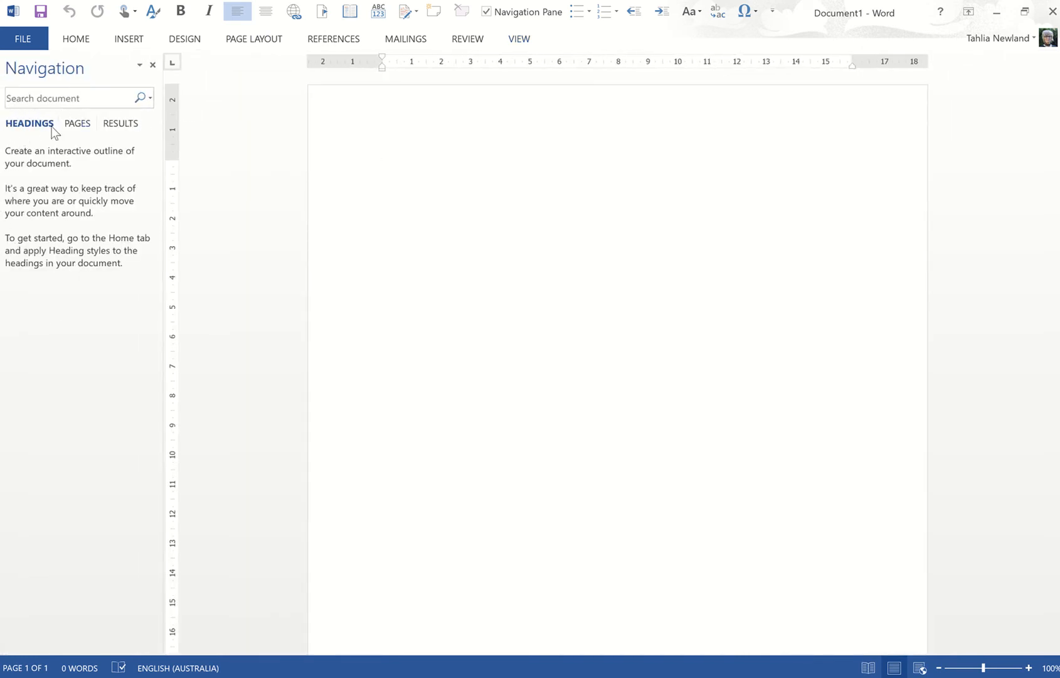
left_click(77, 125)
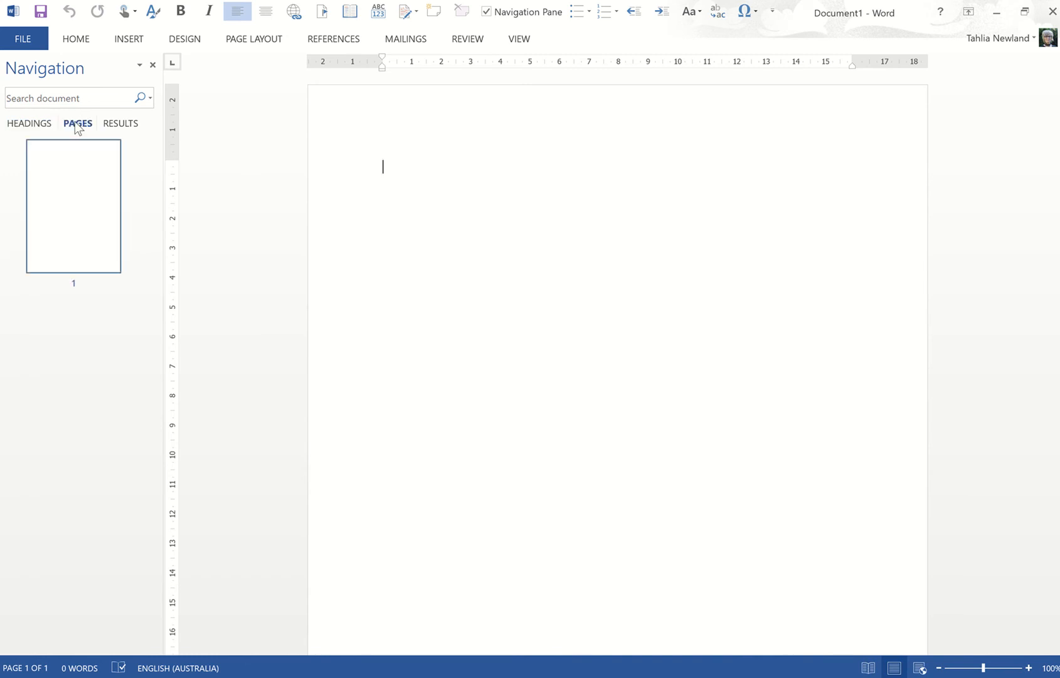
left_click(108, 126)
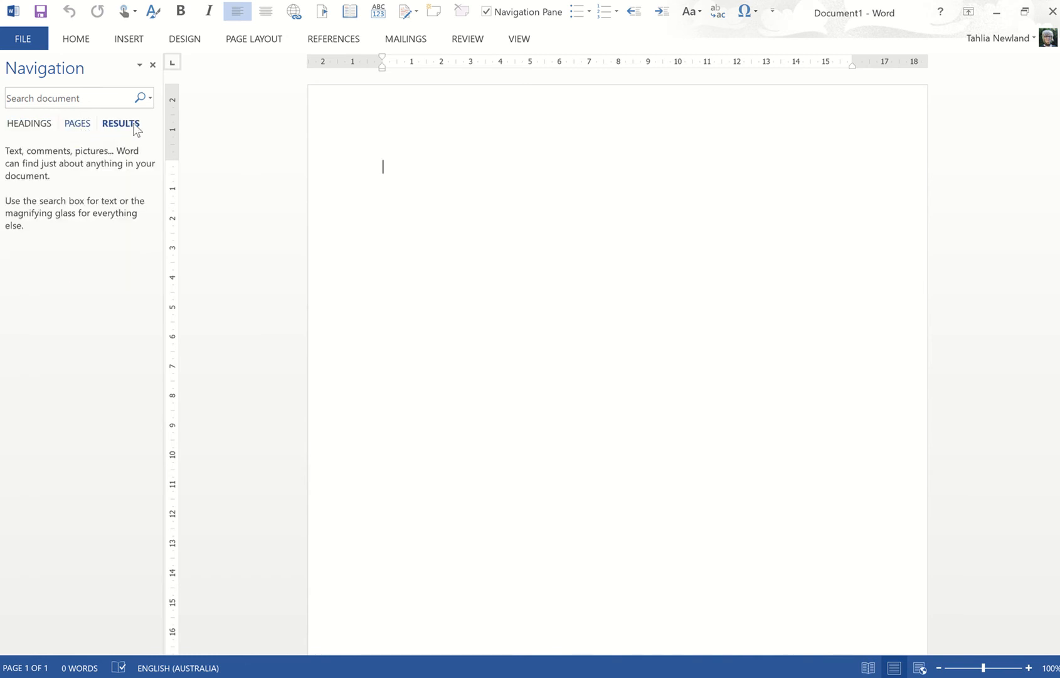
left_click(82, 127)
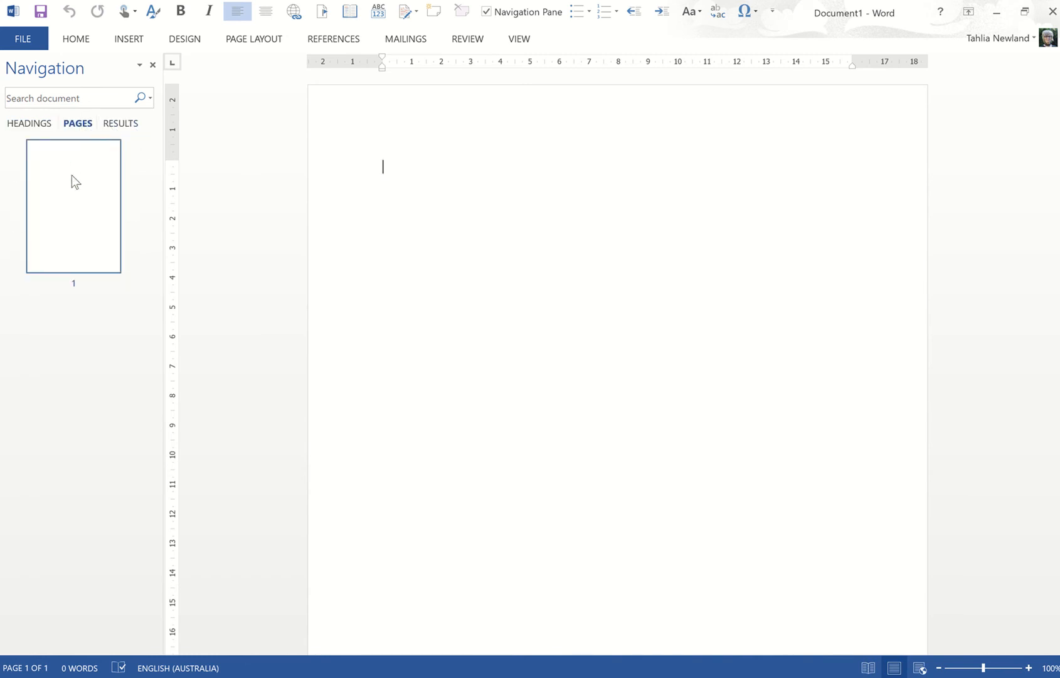
left_click(38, 128)
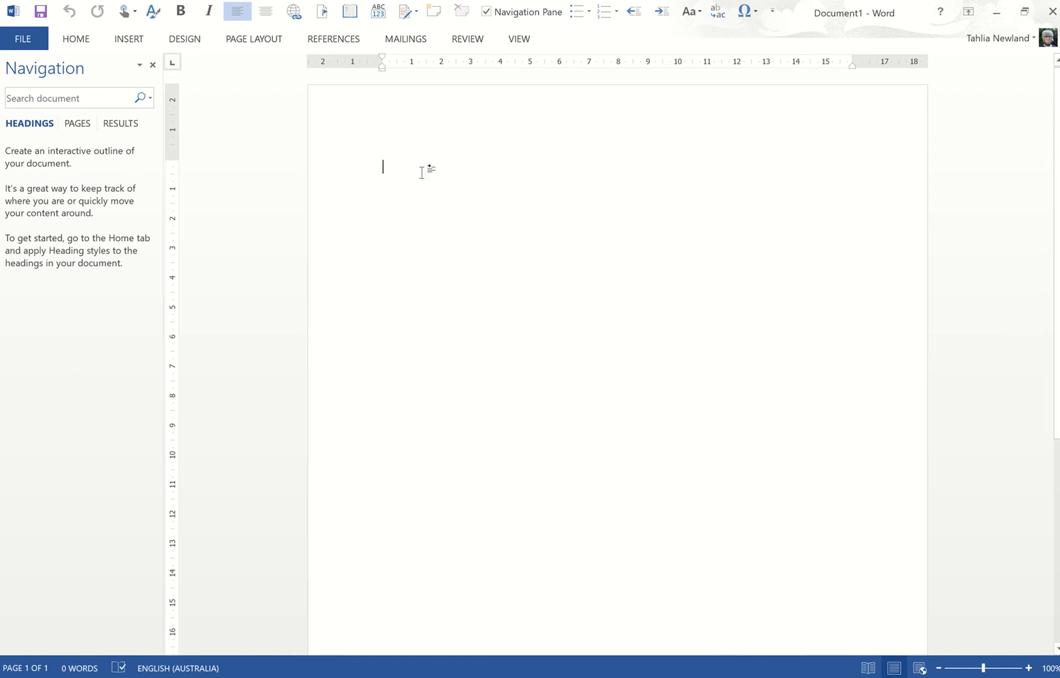
- Add the title "Name of Novel" in the Heading 1 style with a line of placeholder body text beneath it
left_click(77, 39)
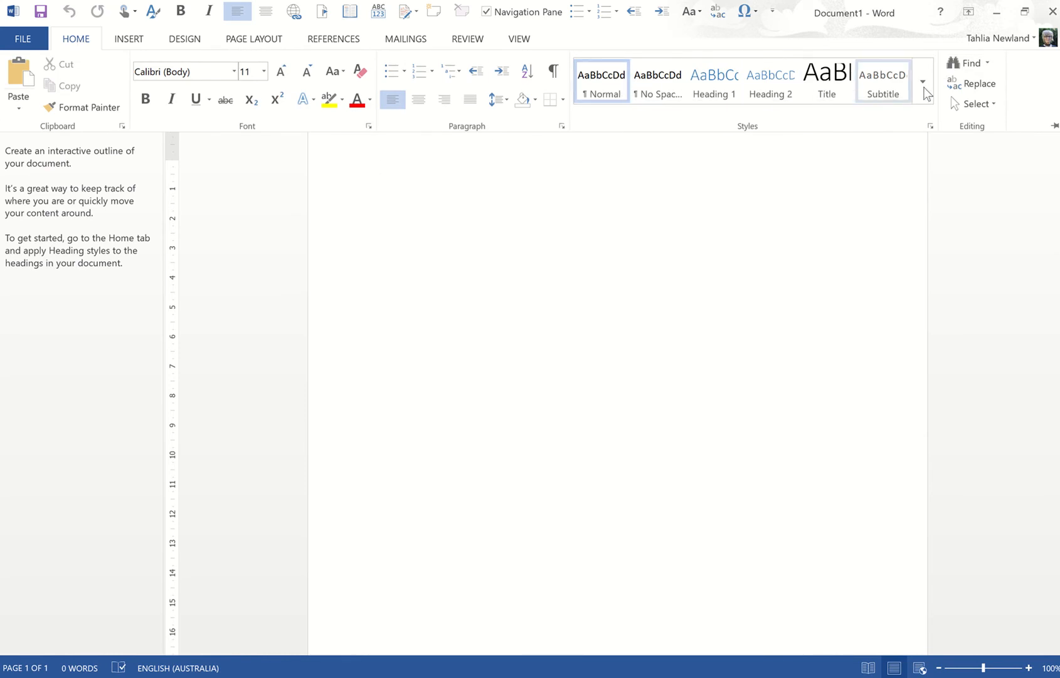
left_click(701, 80)
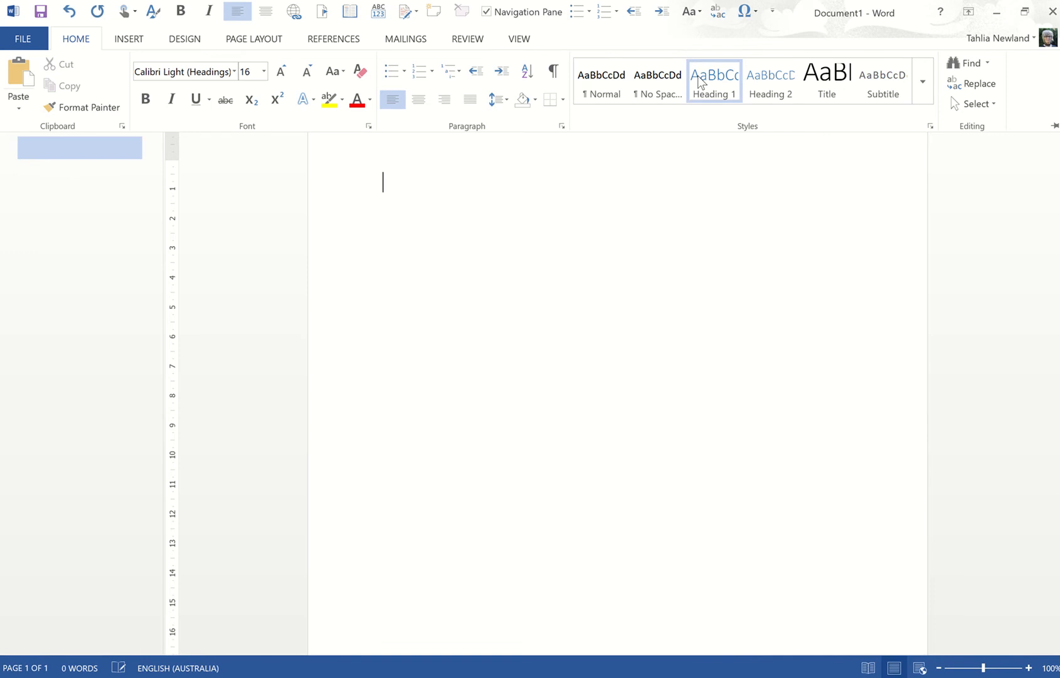
type("M")
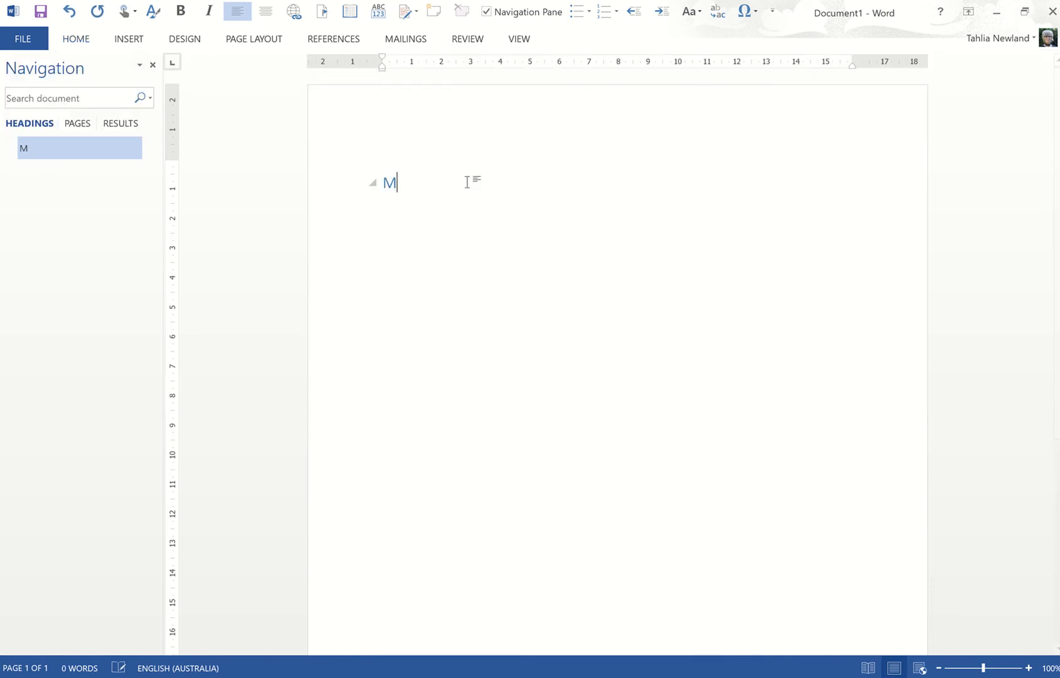
key("BackSpace")
type("Name of Novel")
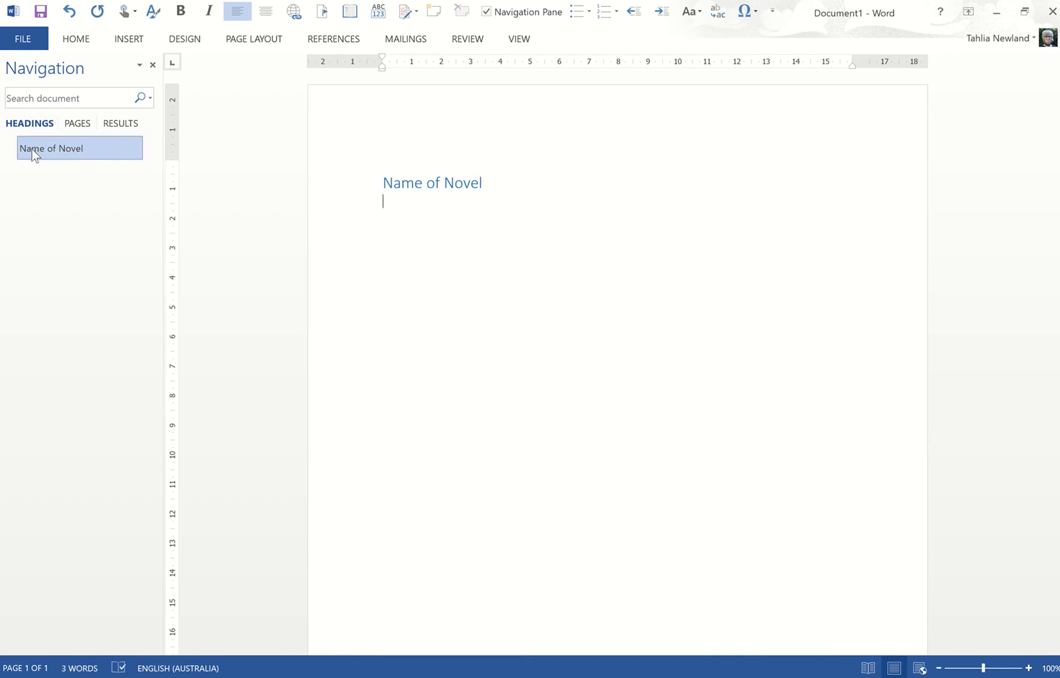
type("be ki ertp goenog hri;o hgrit ei fh")
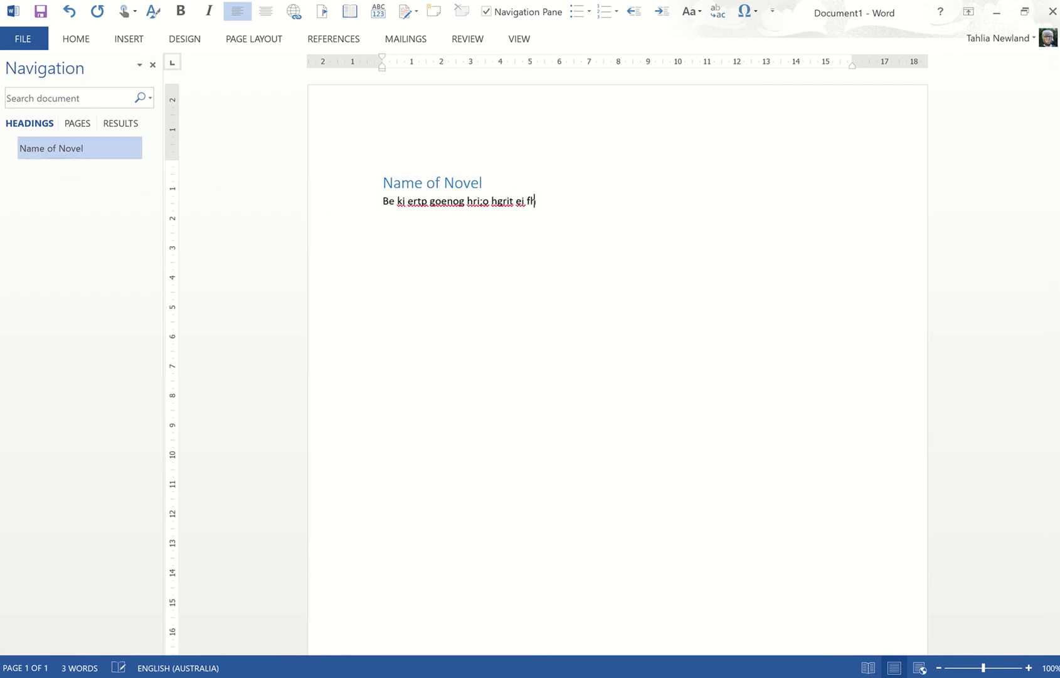
type("idn fdiosgh")
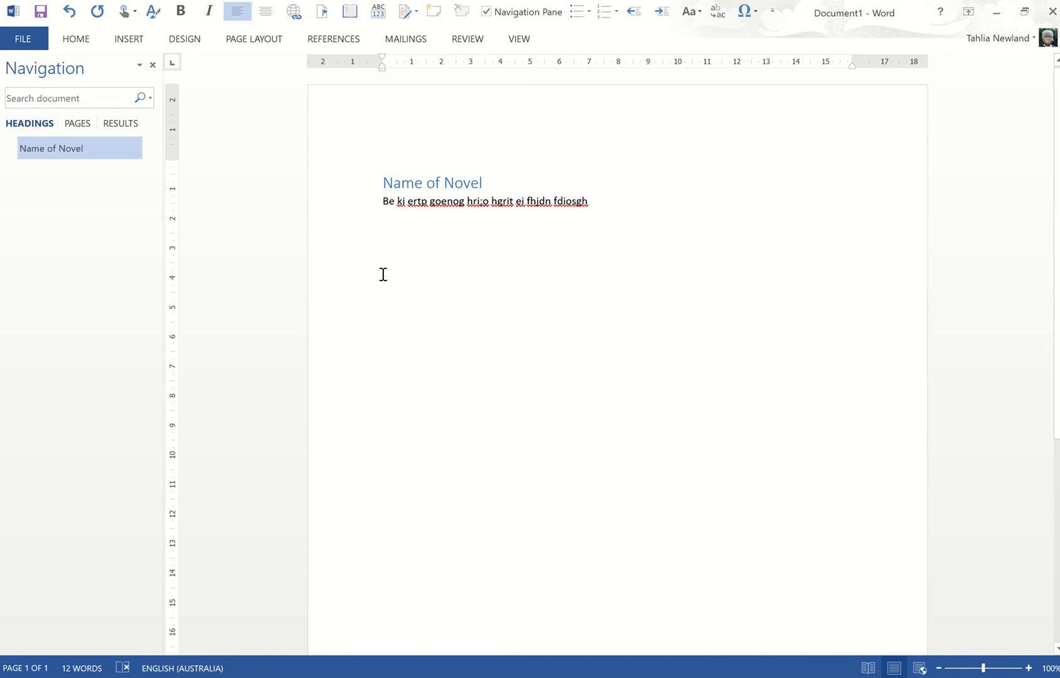
- Add a "Chapter 1" heading in the Heading 1 style a few lines below the placeholder text
left_click(81, 41)
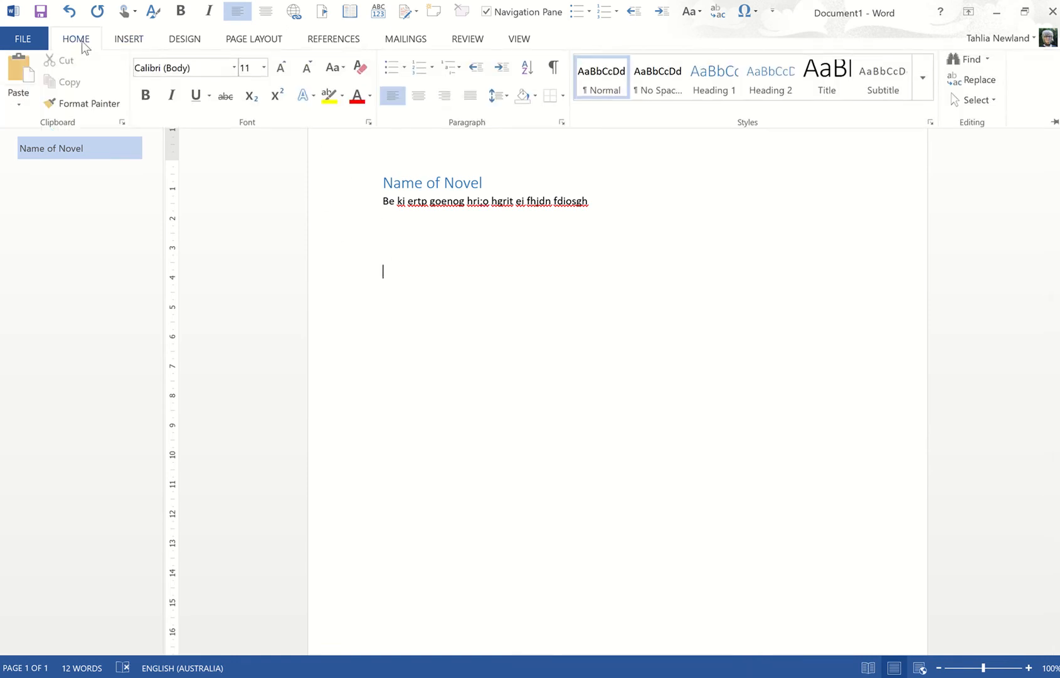
left_click(710, 96)
type("Chapter 1")
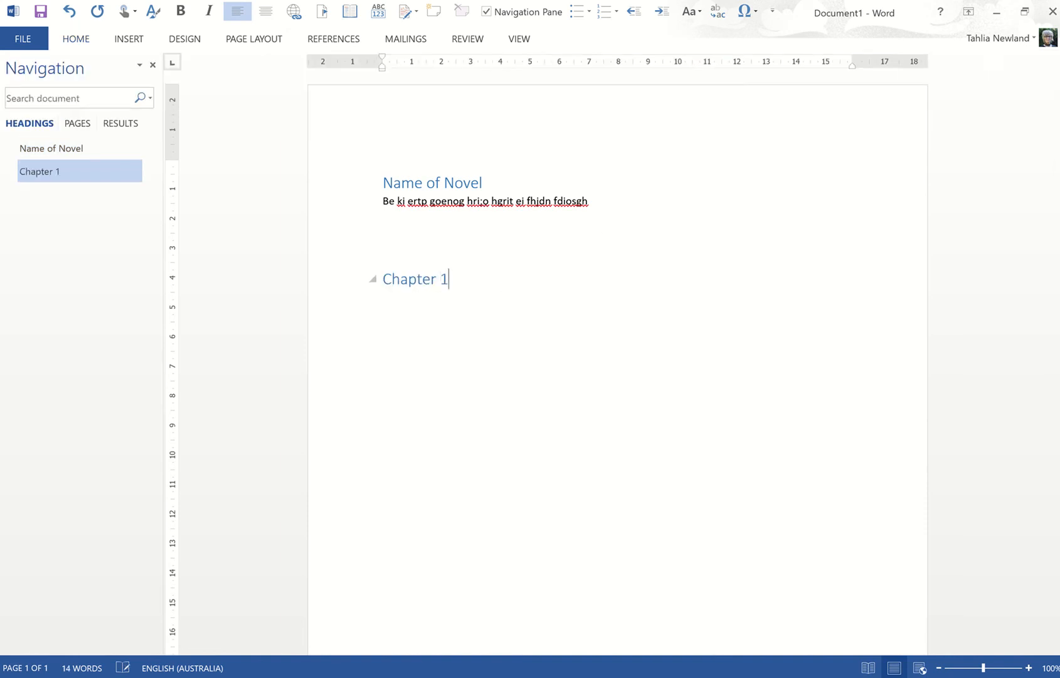
- Look through the styles available for the Chapter 1 heading and preview Title without applying it
right_click(449, 278)
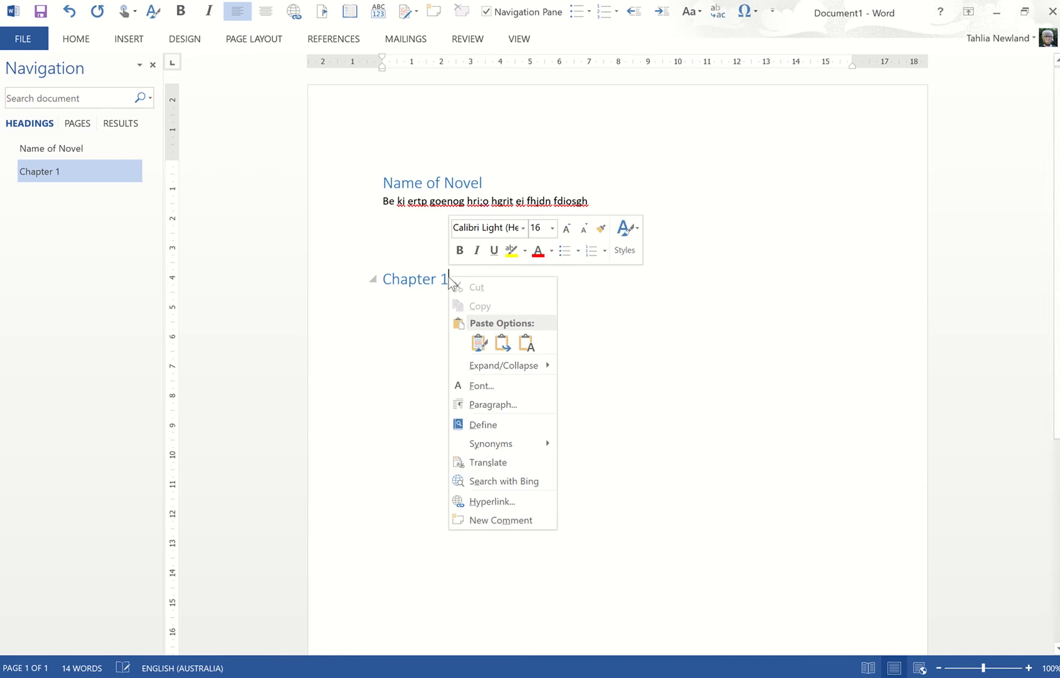
left_click(625, 244)
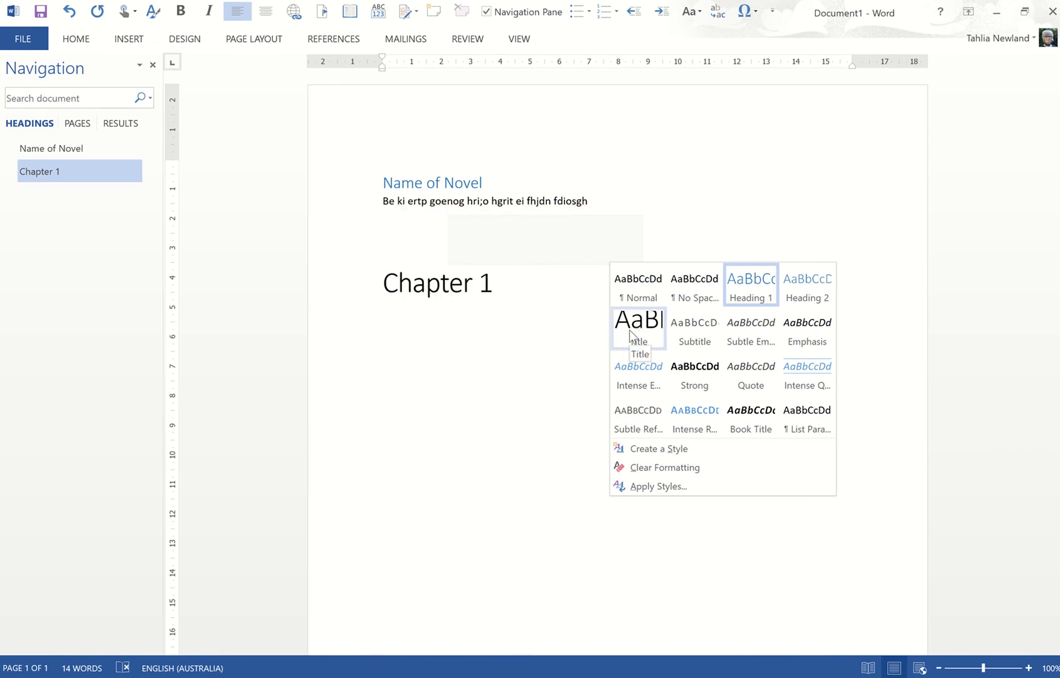
left_click(459, 280)
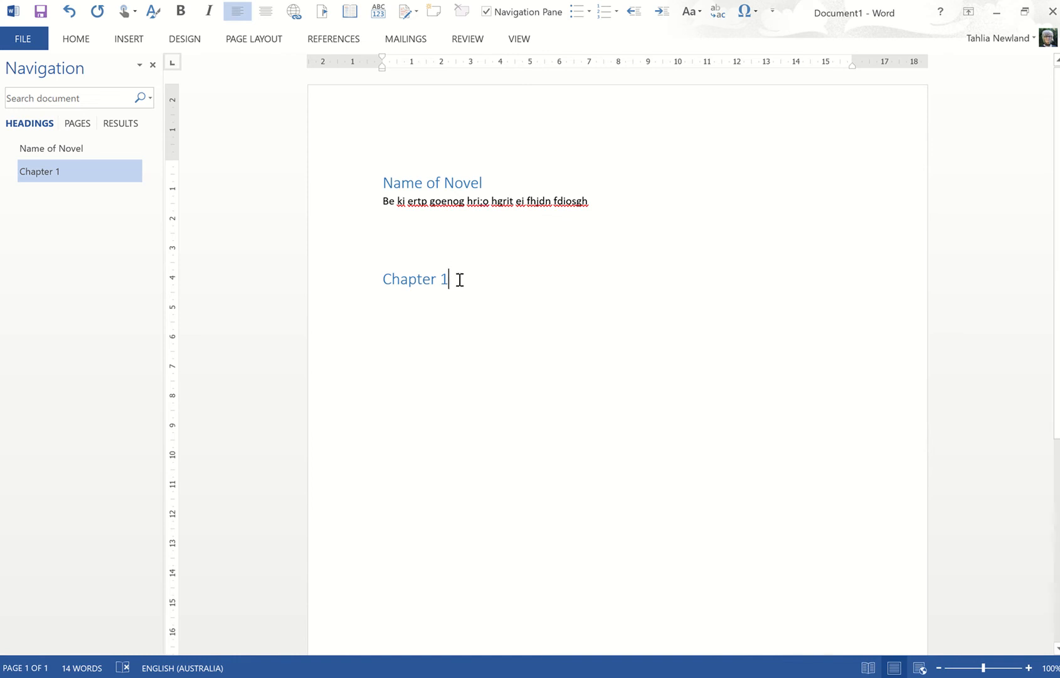
- Enter the placeholder line "Nkiwj fiwef wn;g ehrg erj4 ;o" below Chapter 1 and insert a page break after it
key("Return")
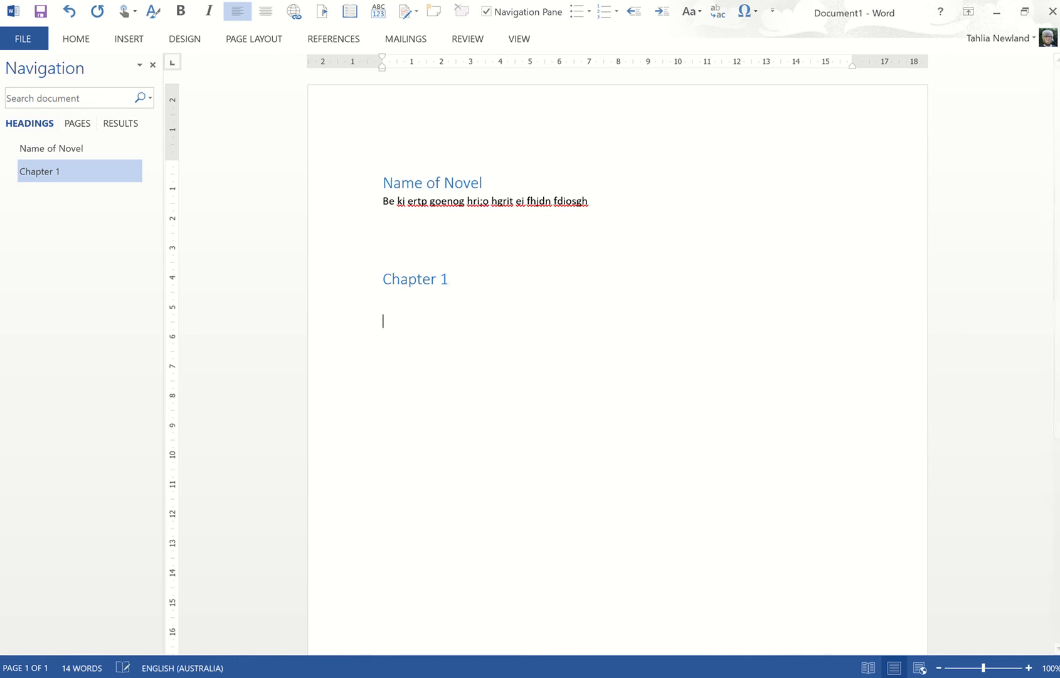
key("Return")
type("nkiwj fiwef wn;g ehrg erj4 ;o")
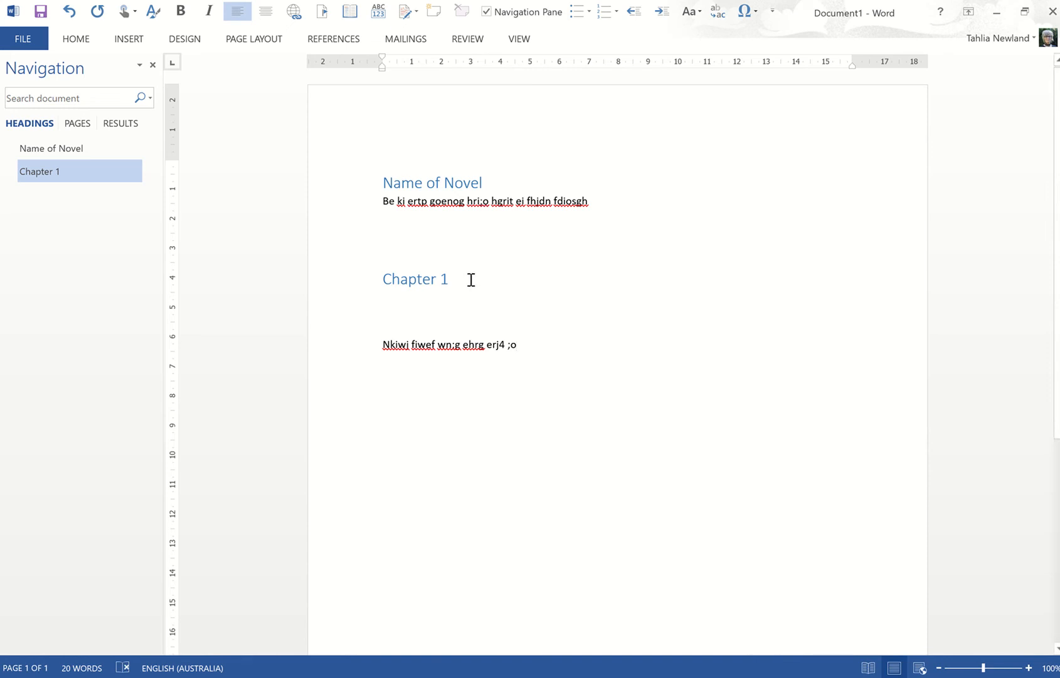
key("Return")
left_click(123, 40)
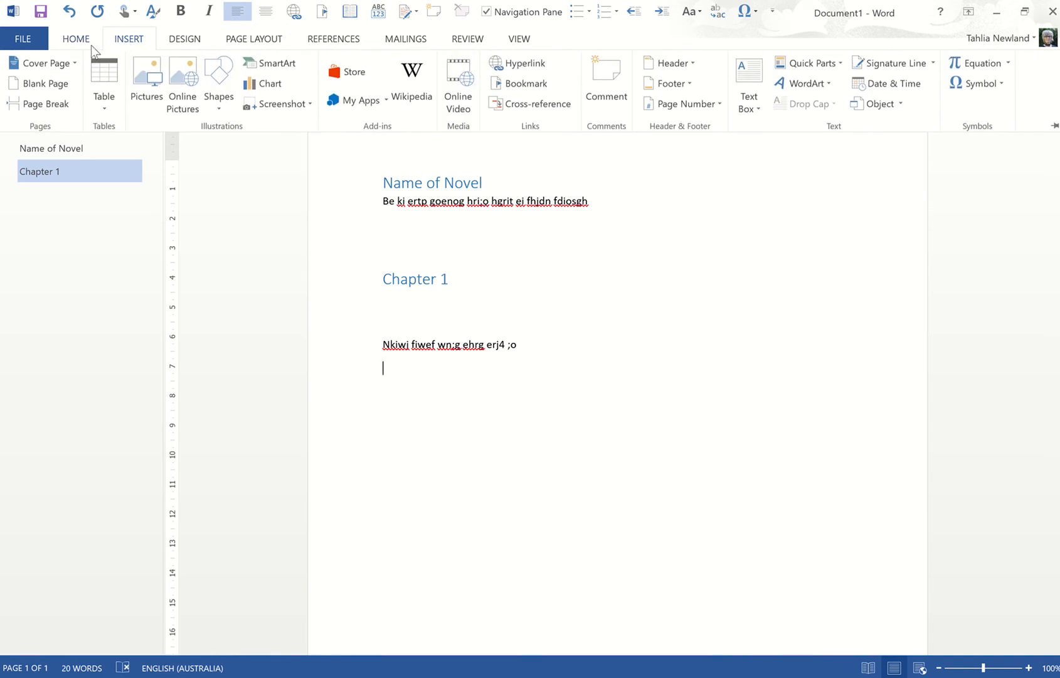
left_click(39, 106)
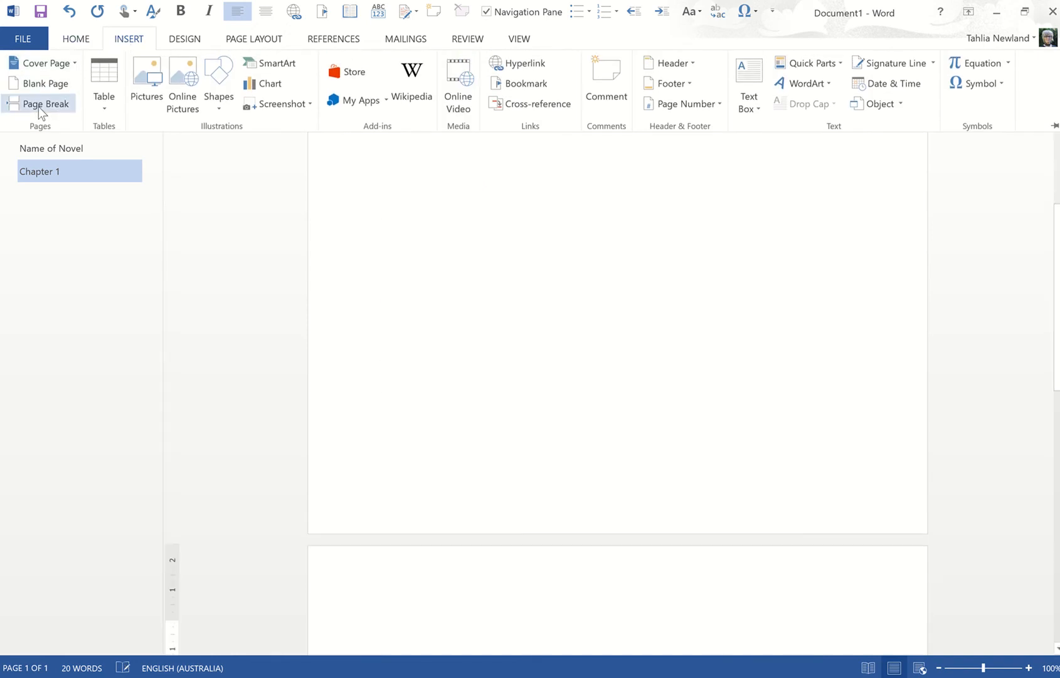
- Add a "Chapter 2" heading in the Heading 1 style at the start of the new page
left_click(384, 627)
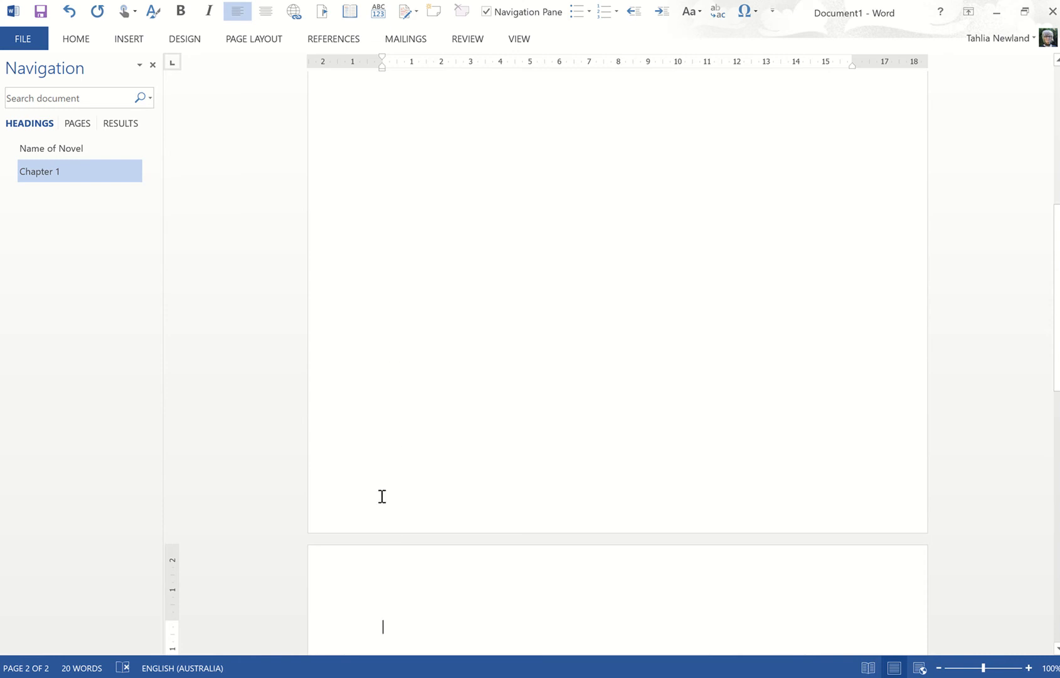
right_click(388, 629)
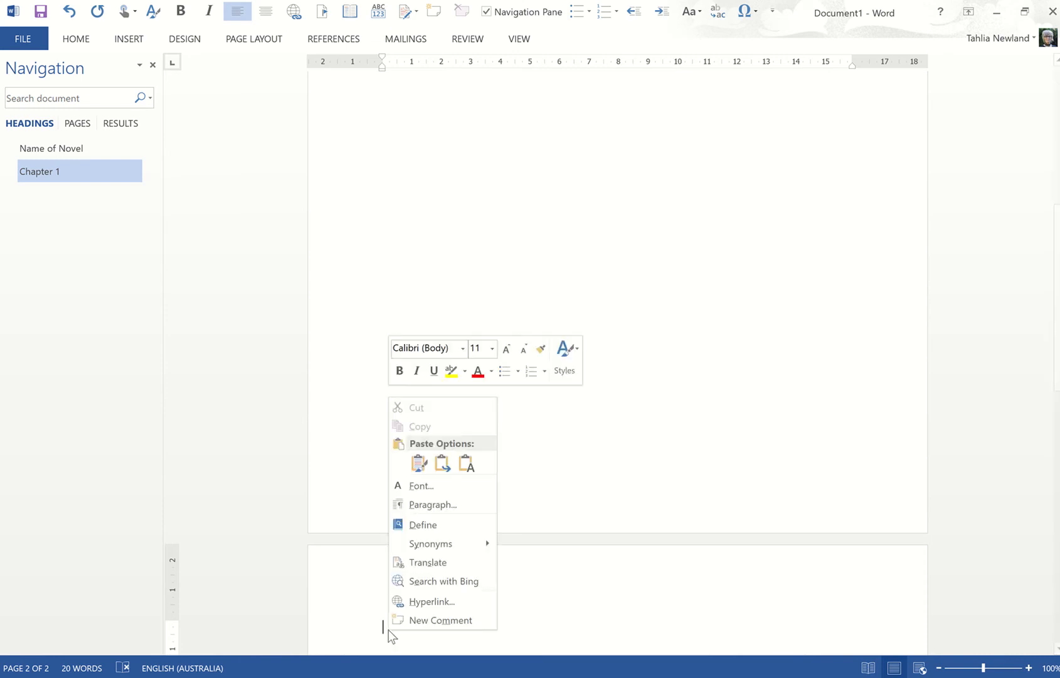
left_click(572, 372)
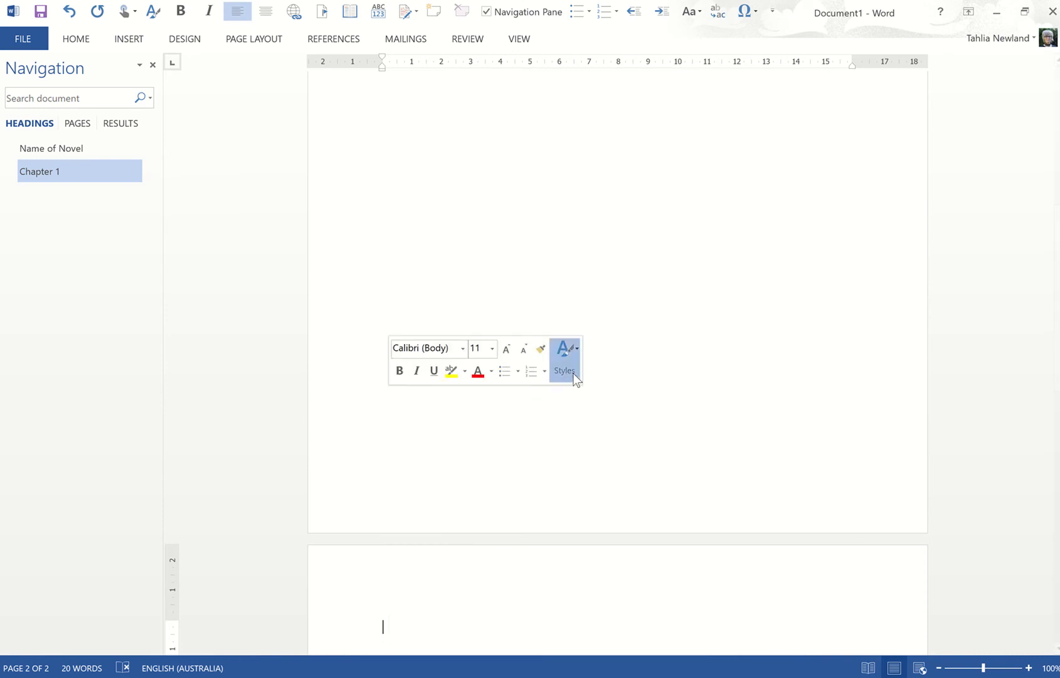
left_click(690, 414)
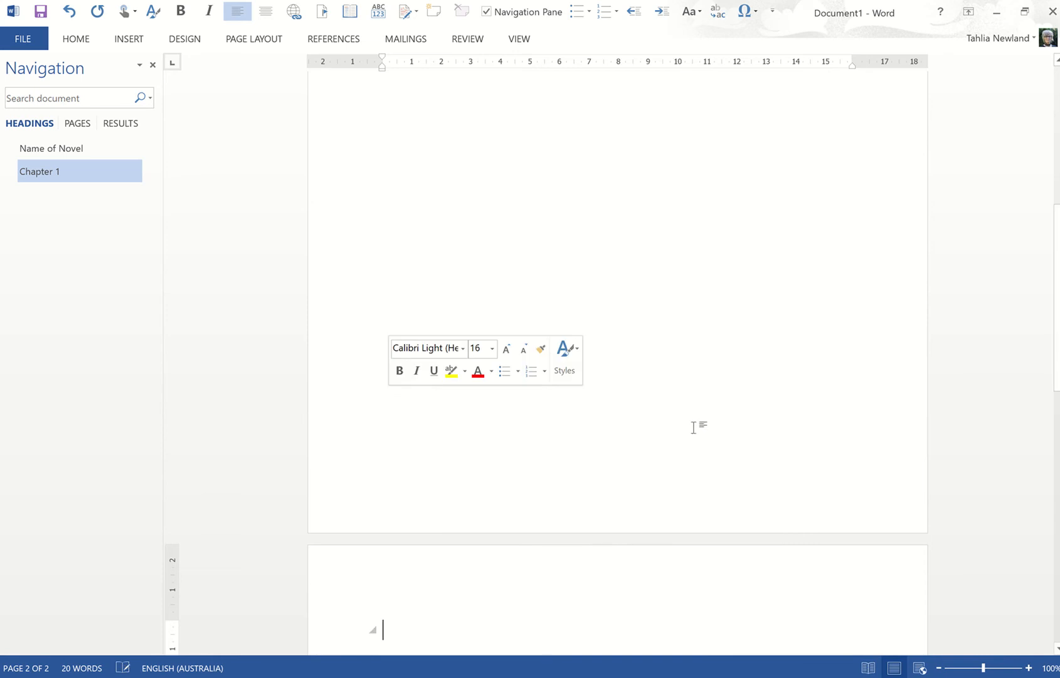
type("Chap")
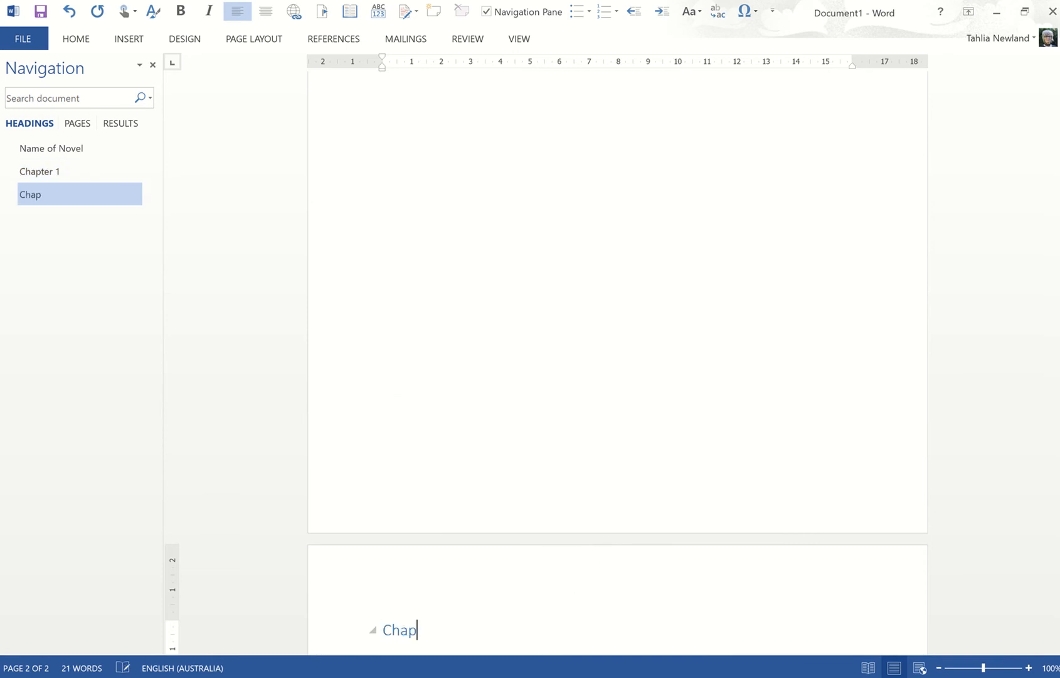
type("ter 2")
key("Return")
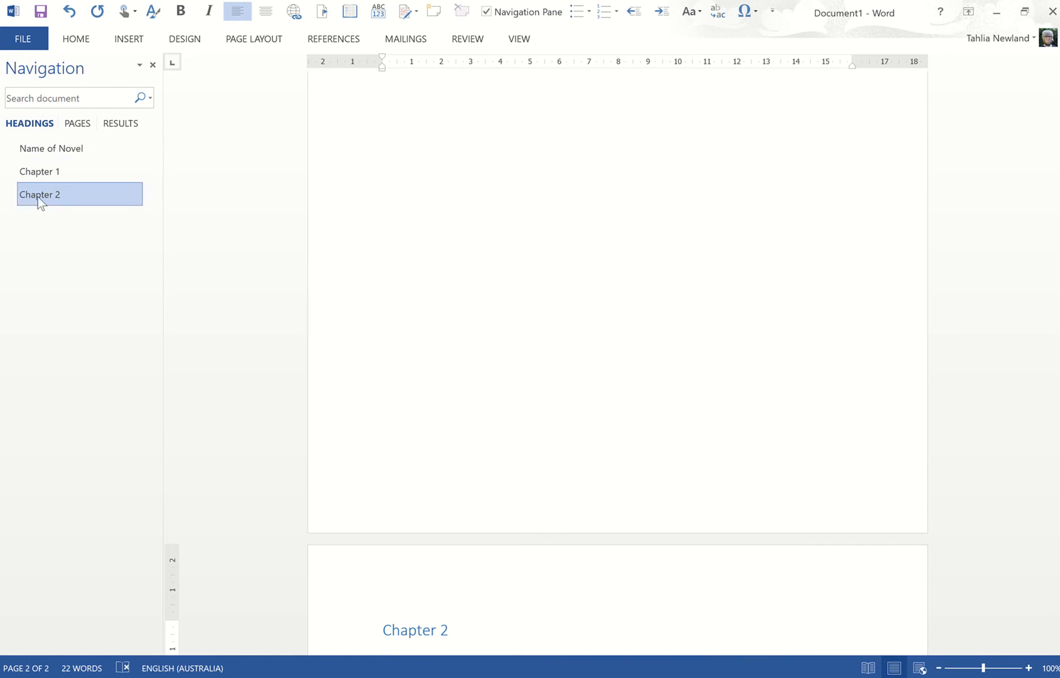
- Examine the full gallery of text styles without changing the empty line below Chapter 2
scroll(457, 635, "down", 2)
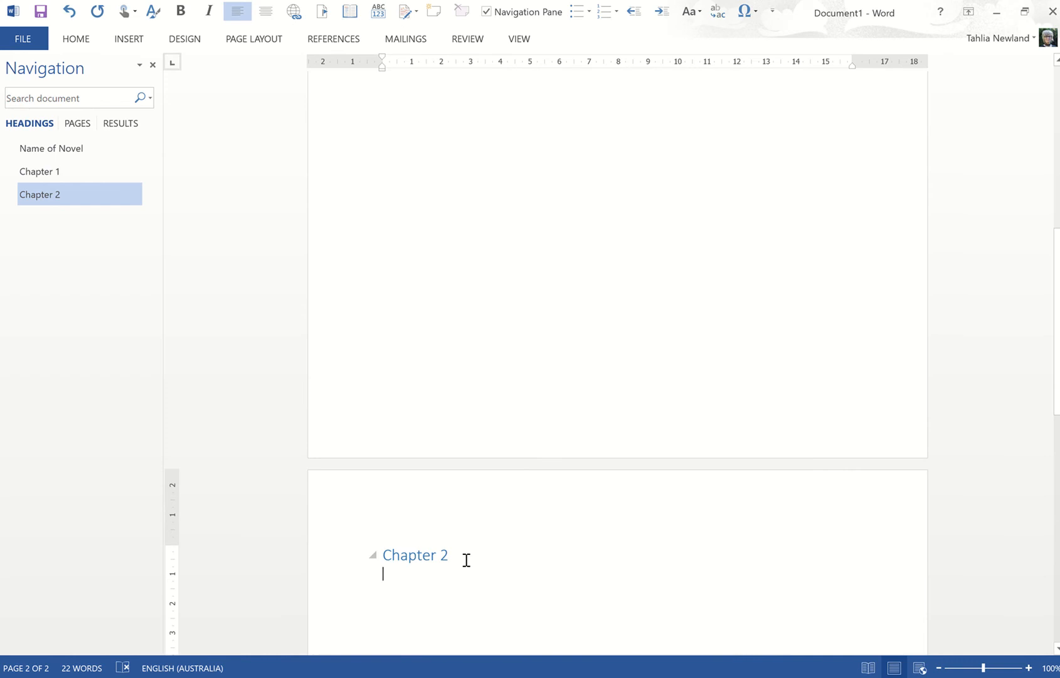
left_click(74, 42)
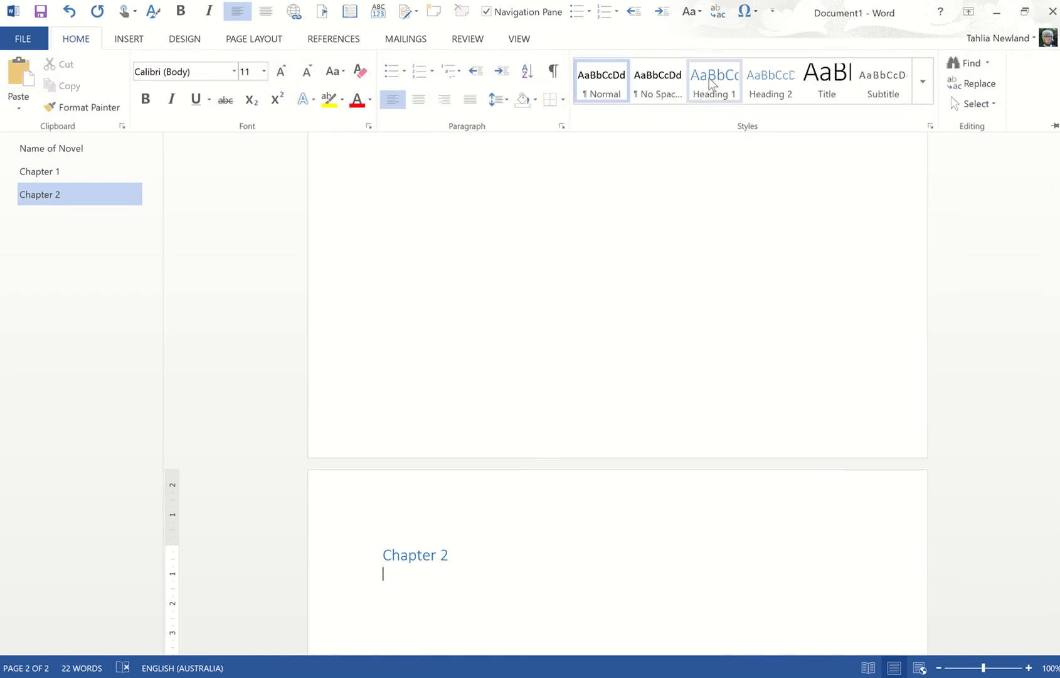
left_click(923, 81)
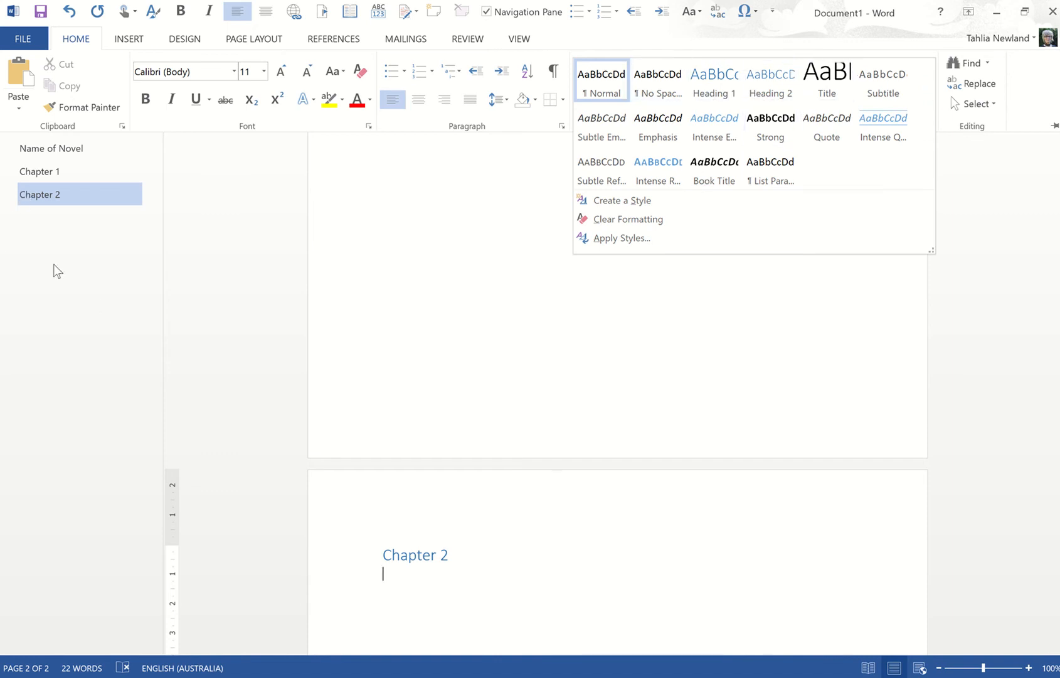
left_click(435, 590)
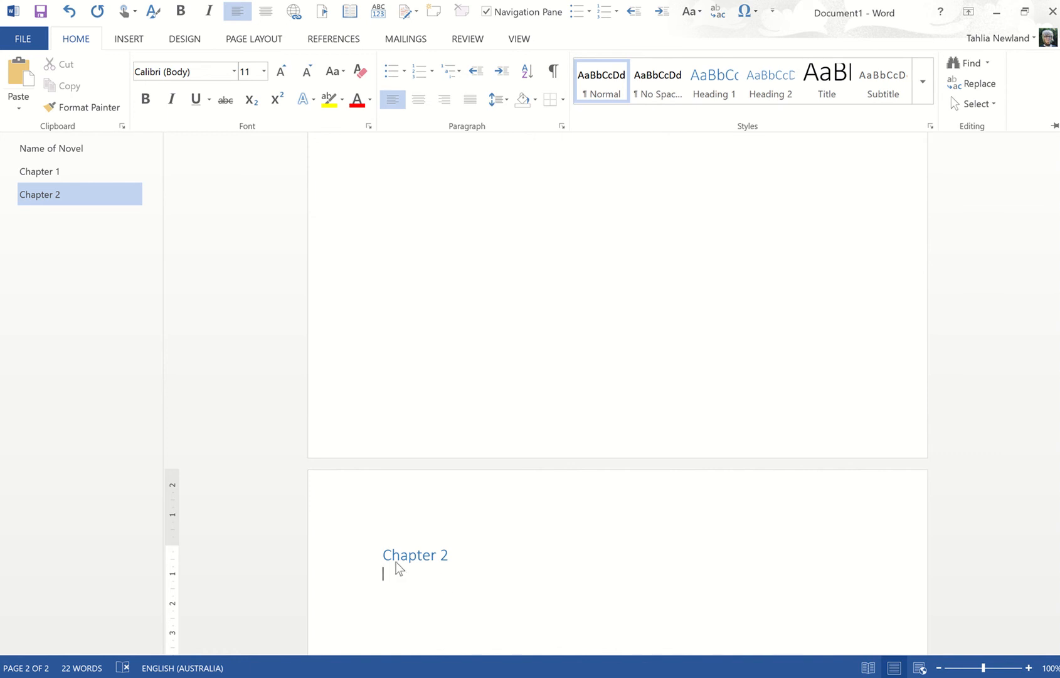
- Enter "I'm going to type something and then something else." below Chapter 2, followed by a separate line reading "An subheading."
type("I’m goin")
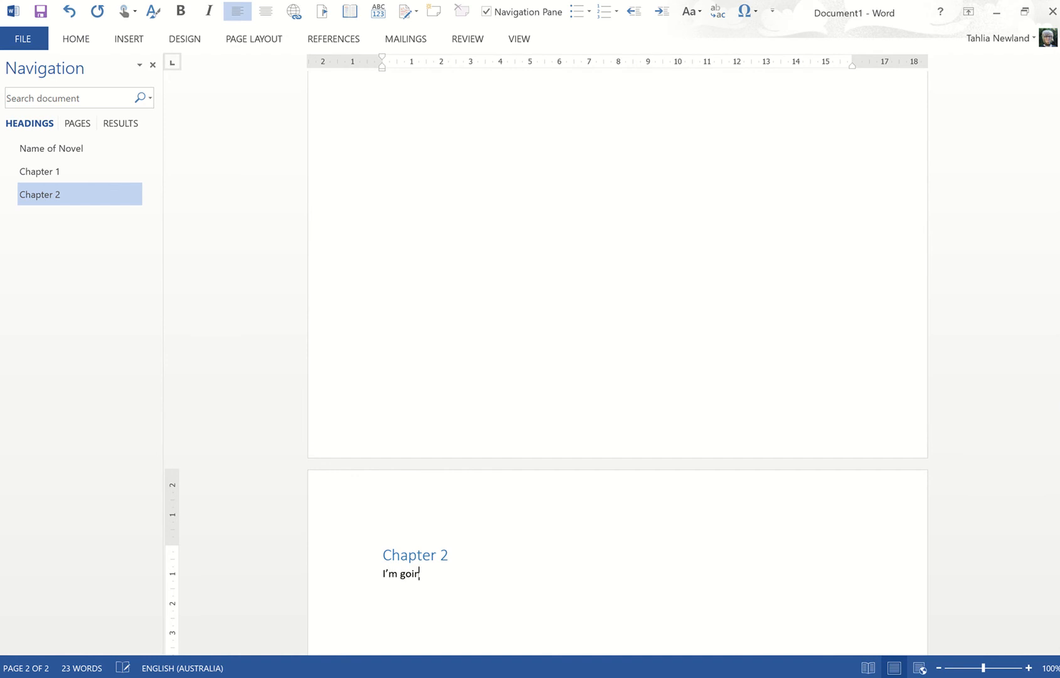
type("'m going to type something and then so")
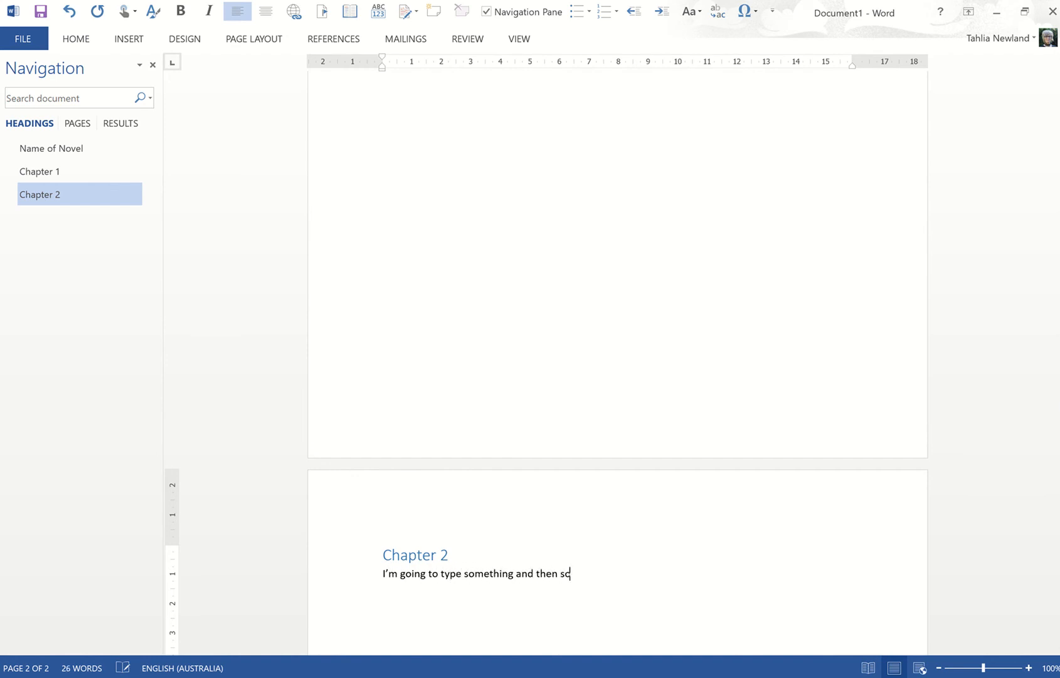
type("methiGS")
key("BackSpace")
type("n subhe")
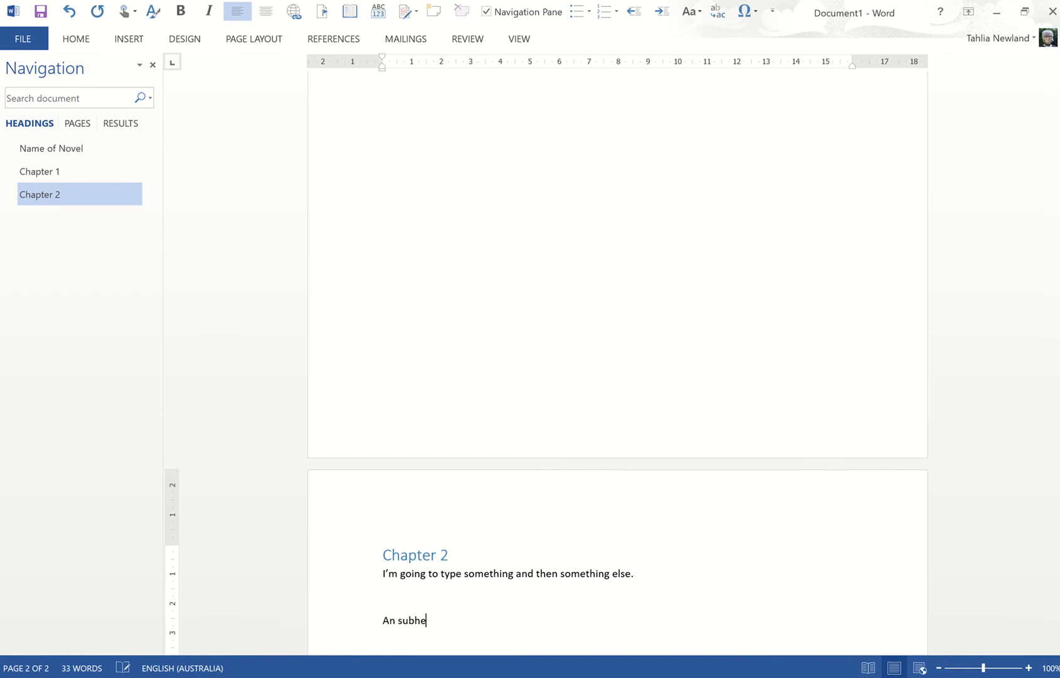
type("ading.")
- Correct the line to "A subheading." and format it in the Heading 2 style
scroll(463, 523, "down", 2)
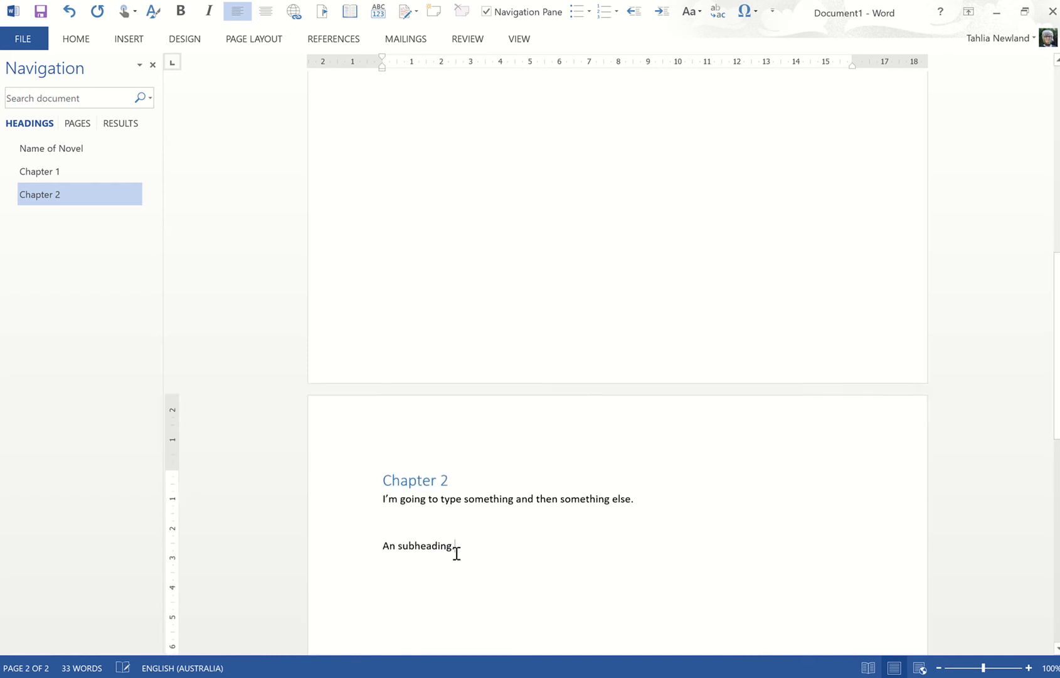
left_click_drag(457, 546, 383, 546)
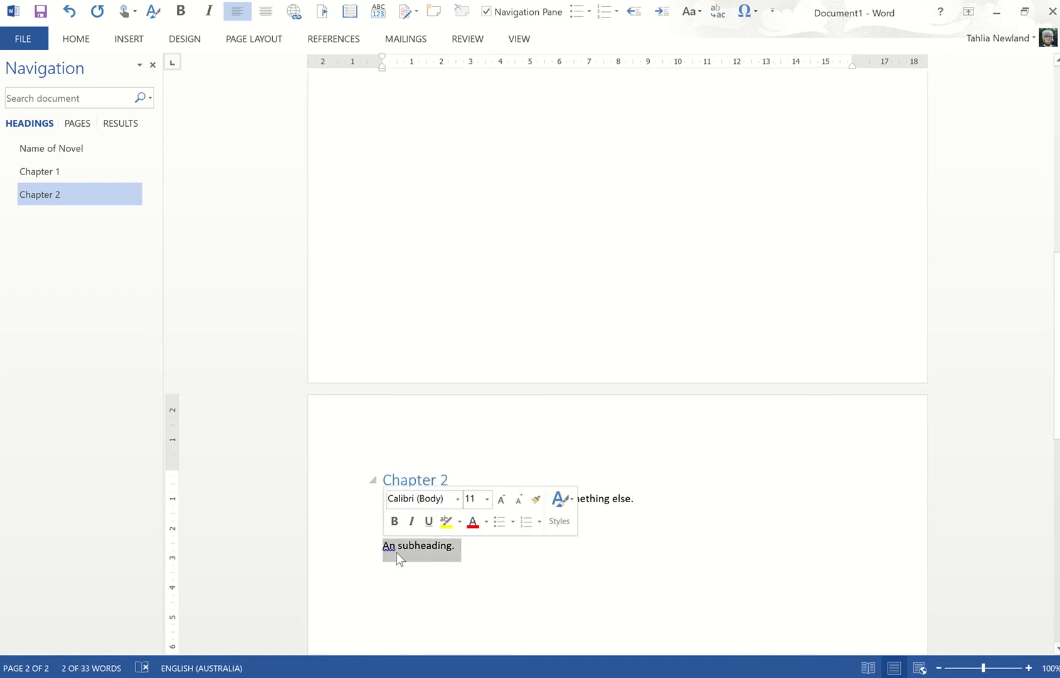
left_click(390, 546)
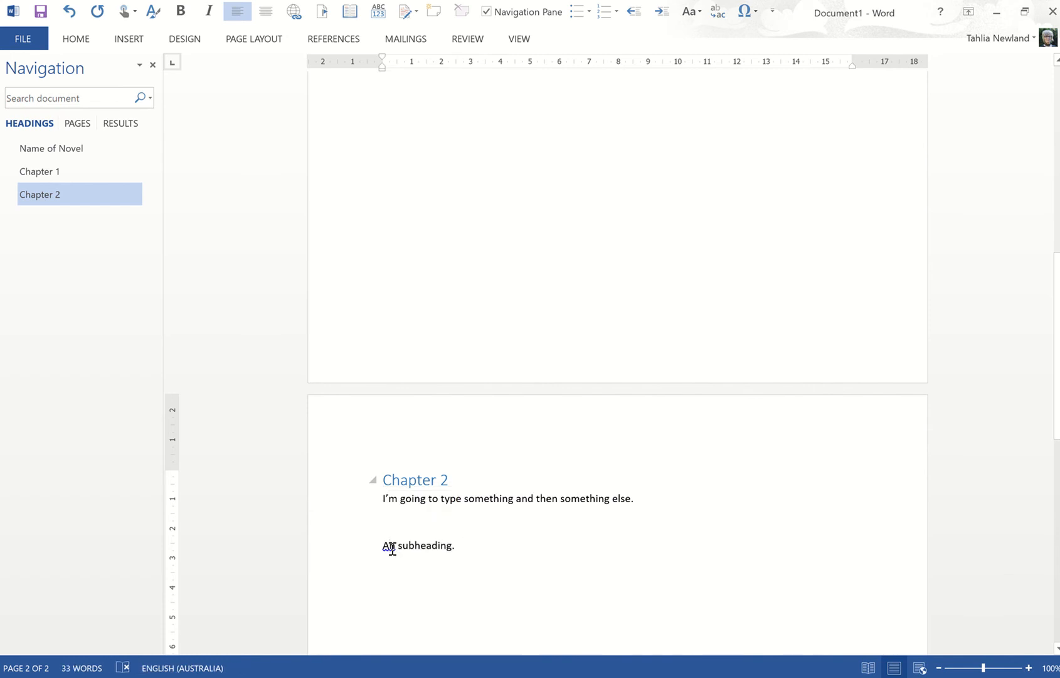
key("Delete")
left_click_drag(466, 543, 377, 546)
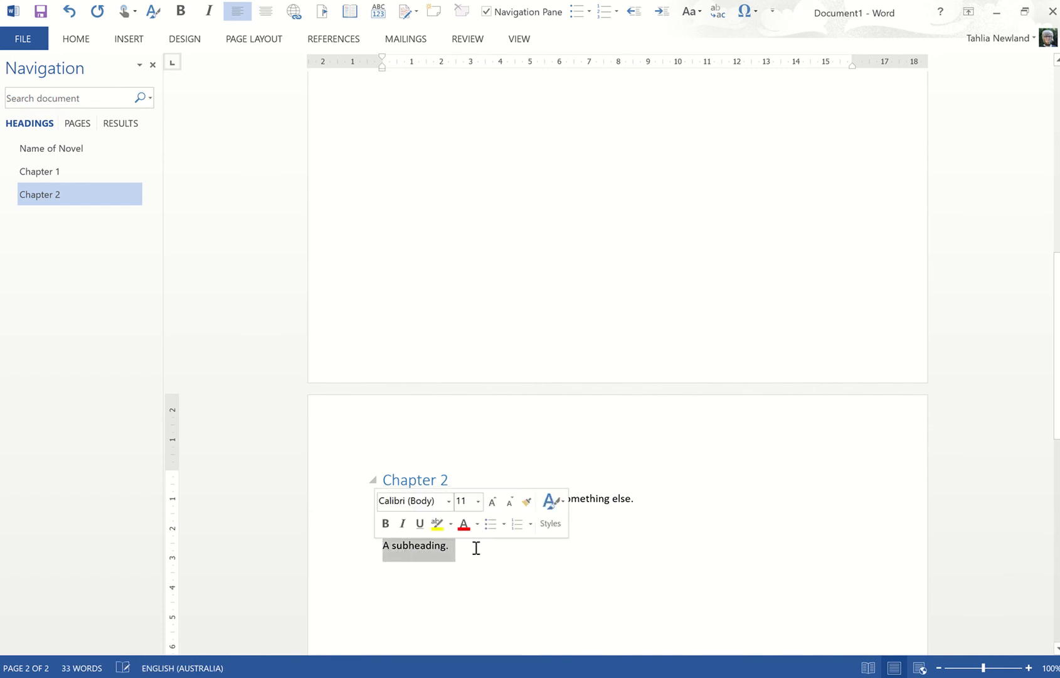
left_click(551, 502)
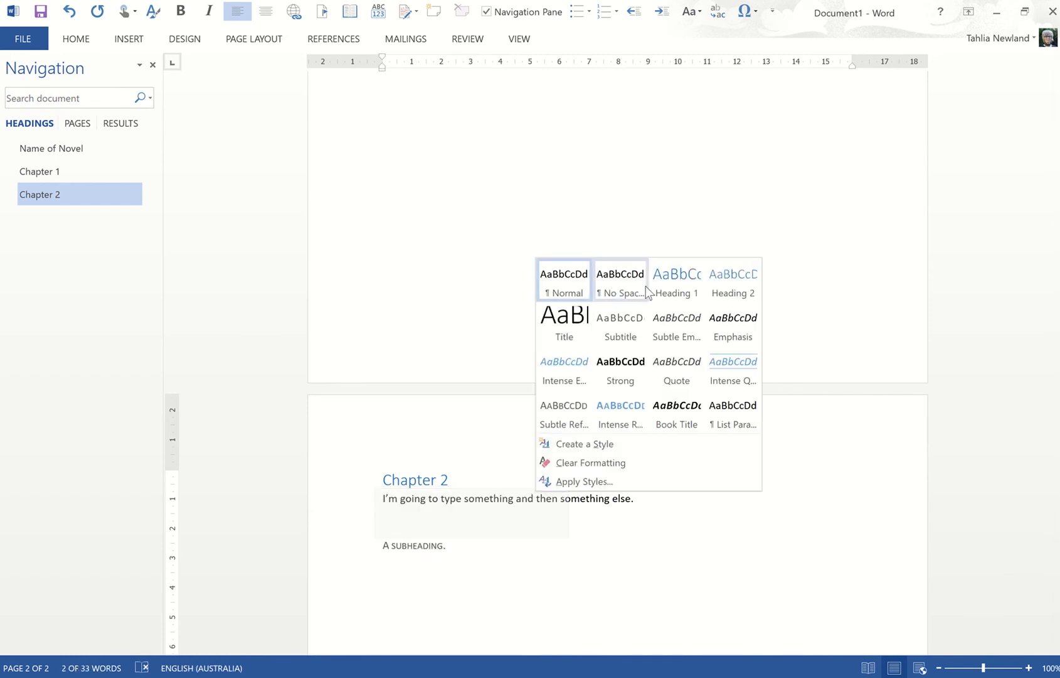
left_click(726, 295)
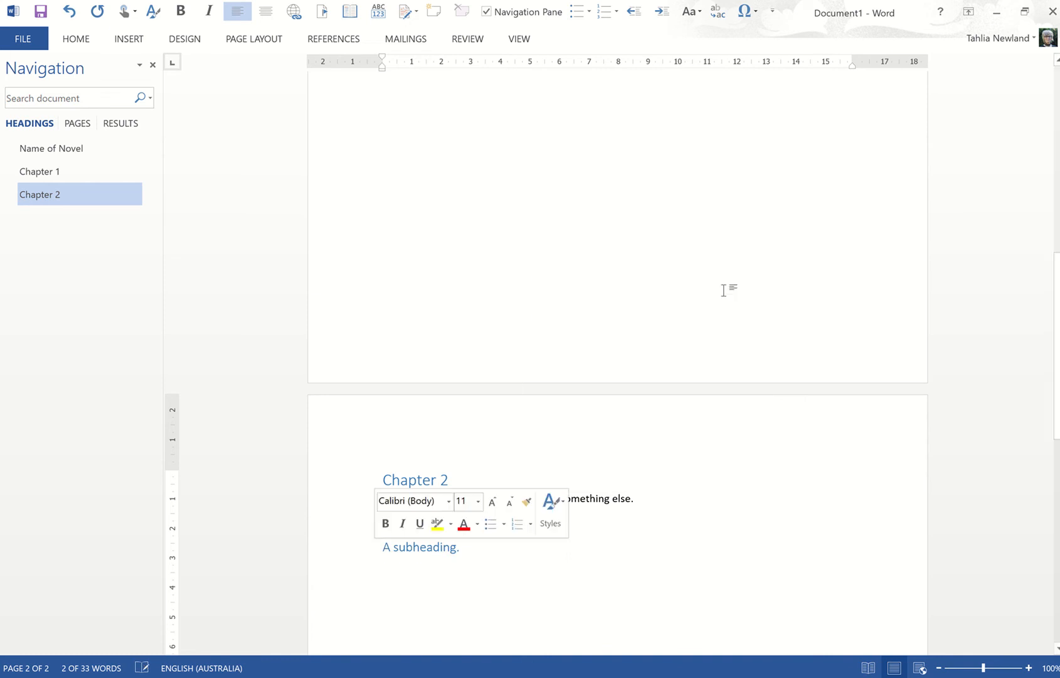
left_click(468, 554)
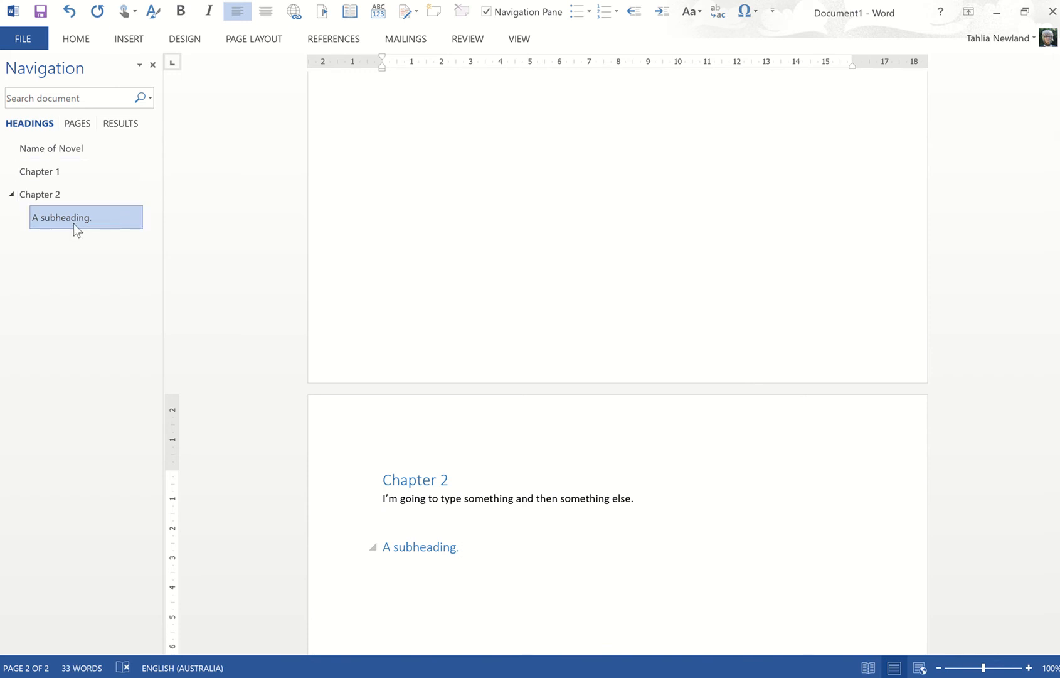
- Enter the placeholder line "Nicdsj wpiofh eisoh o;sh gfosgh osgh osoe hs;gfs" below the subheading and insert a page break after it
key("Return")
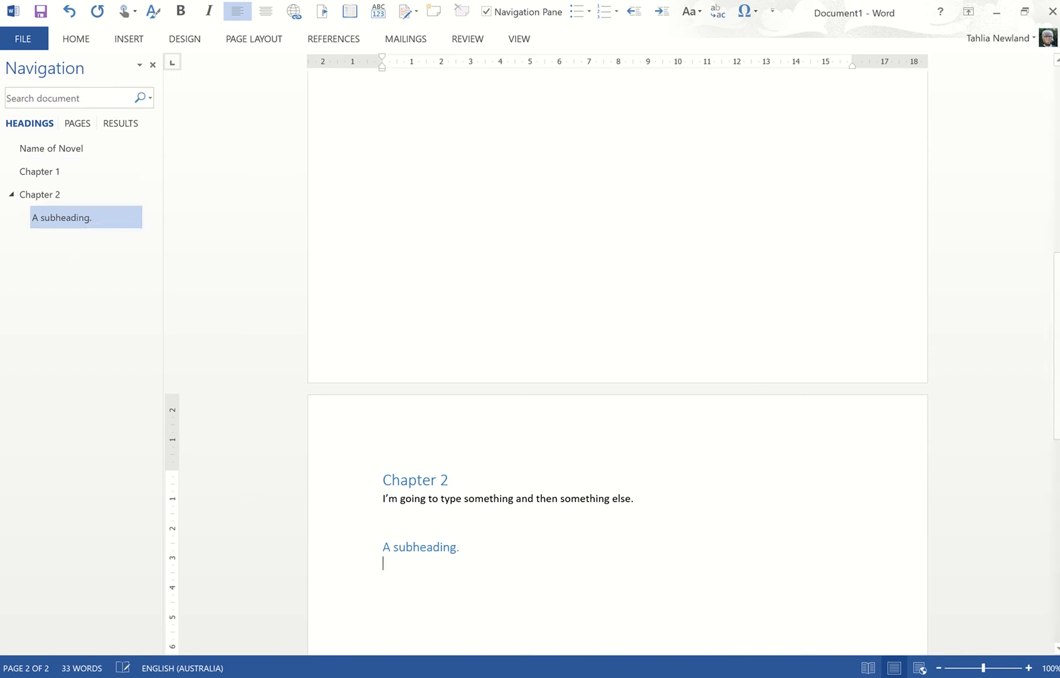
type("Nicdsi wpiofh eisoh o:sh gfosgh osgh osoe hs;gfs")
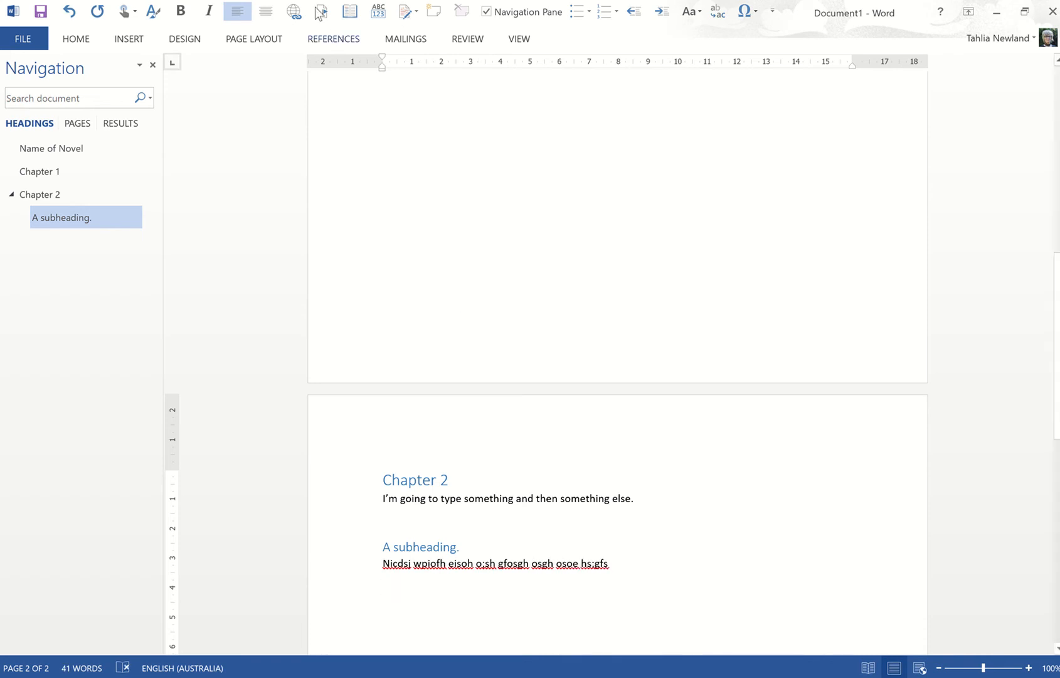
left_click(129, 41)
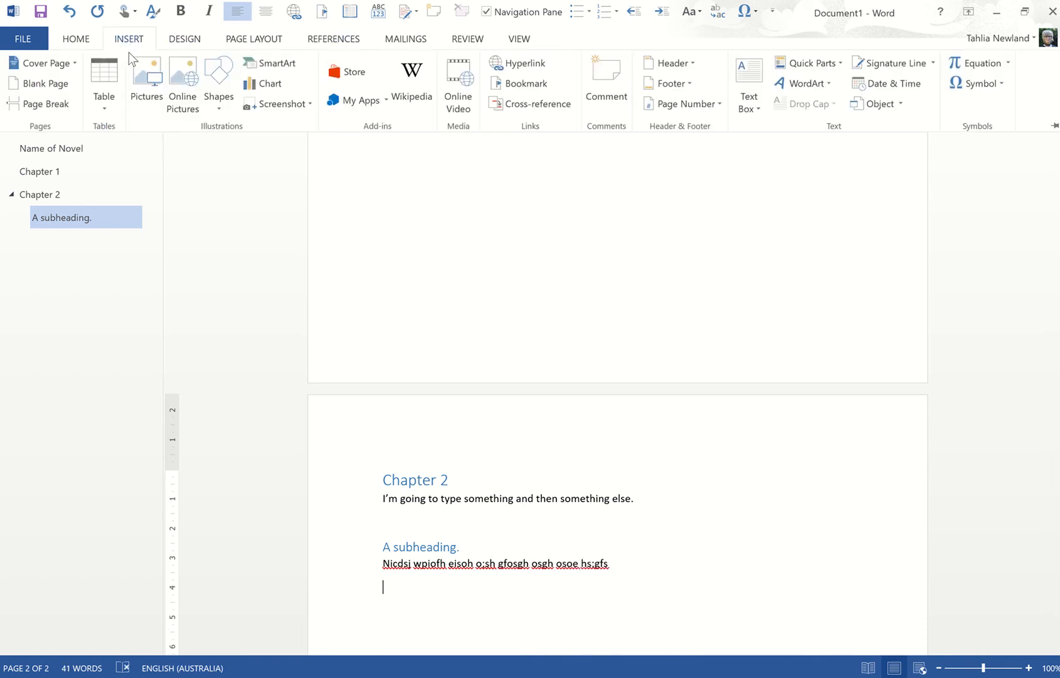
left_click(47, 104)
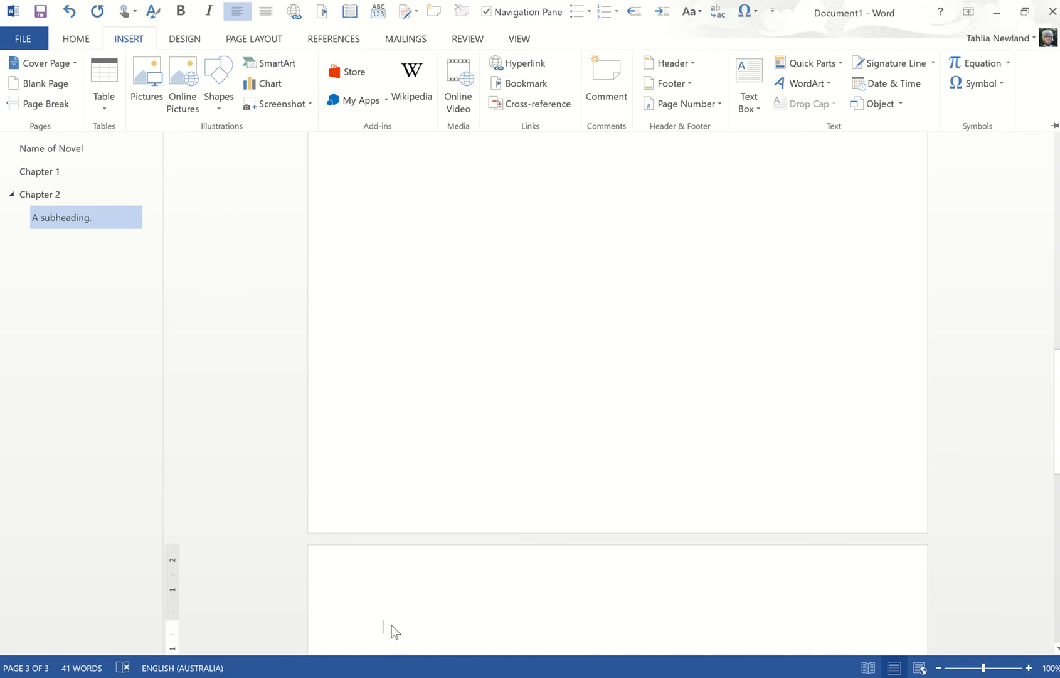
- Add a "Chapter 3" heading in the Heading 1 style at the start of the new page
type("Chapter 3")
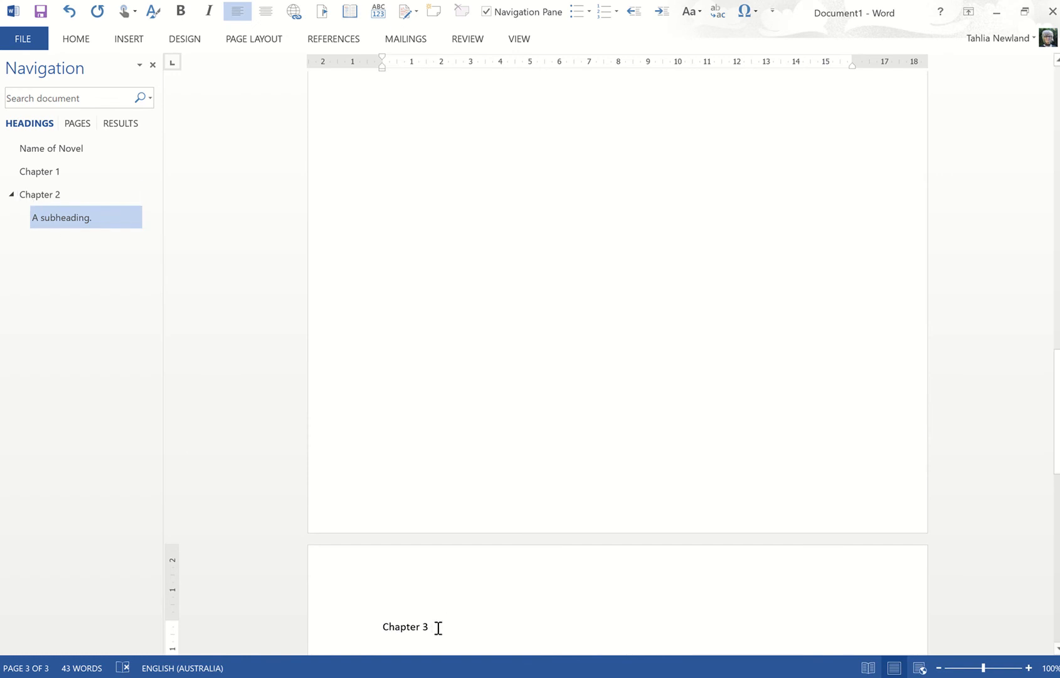
triple_click(401, 626)
left_click(71, 39)
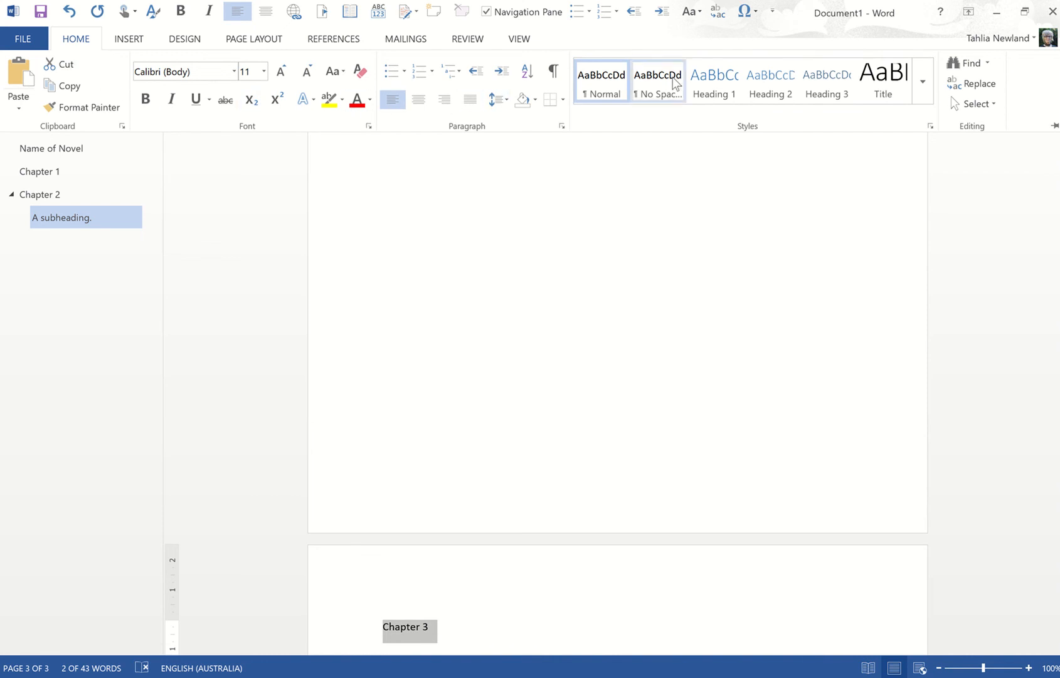
left_click(706, 77)
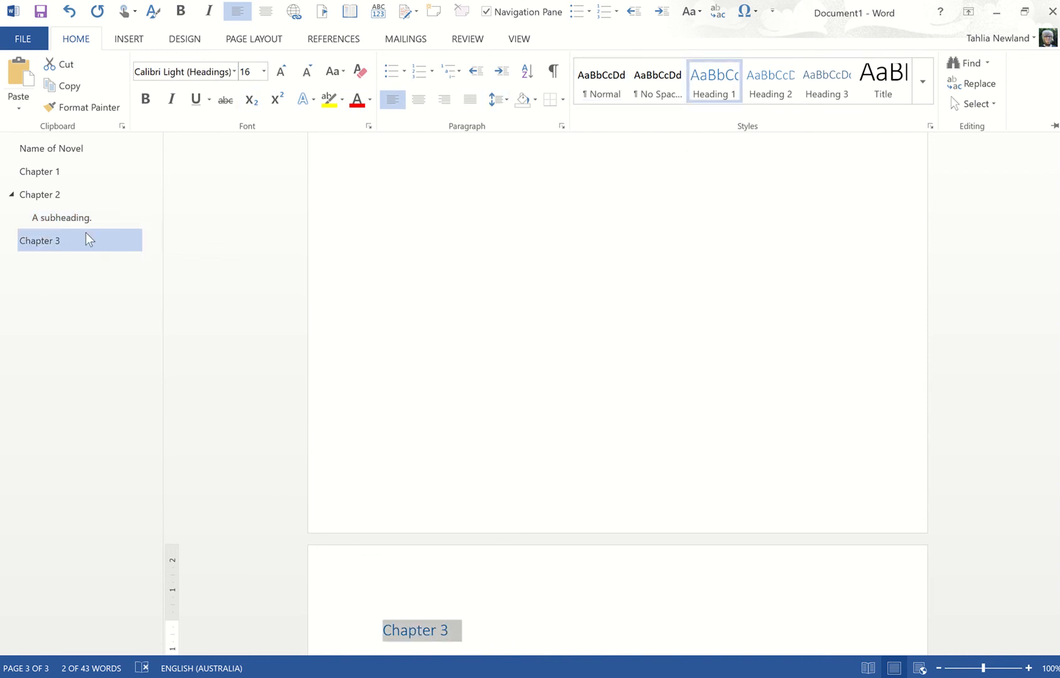
- Go to Chapter 3 and add the line "Description of george" below its heading in the Heading 3 style
left_click(40, 243)
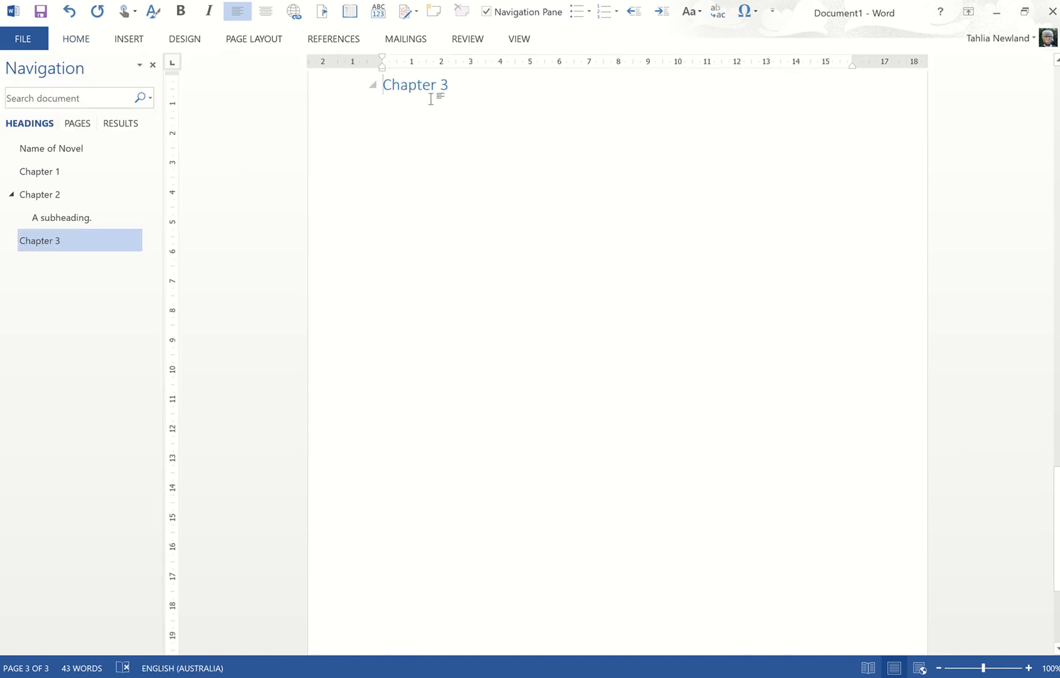
key("Return")
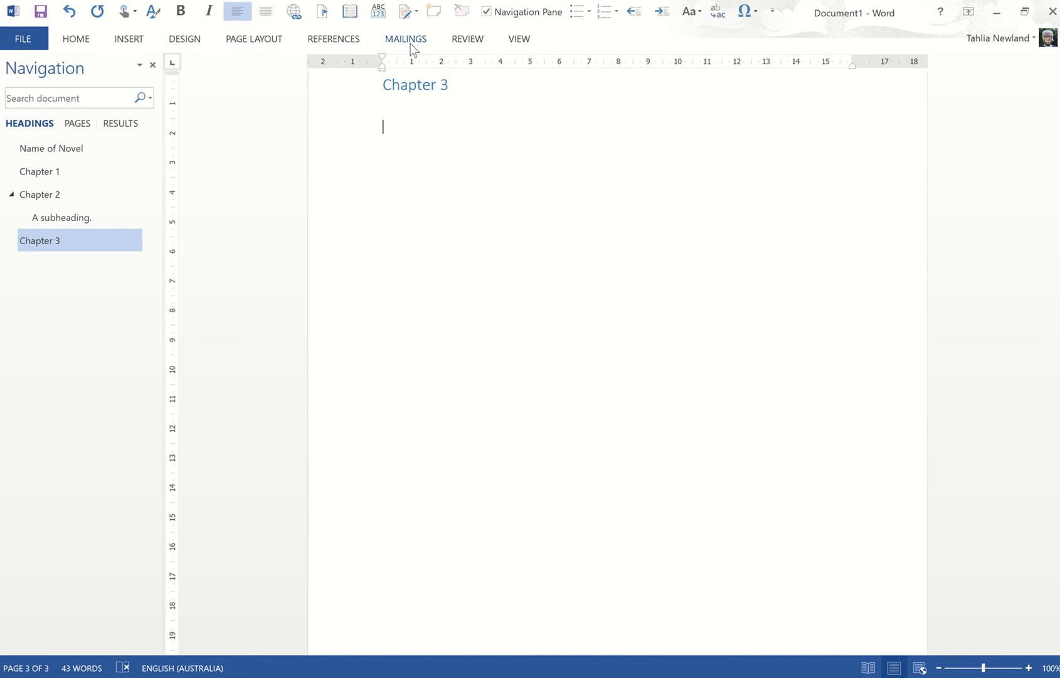
type("D")
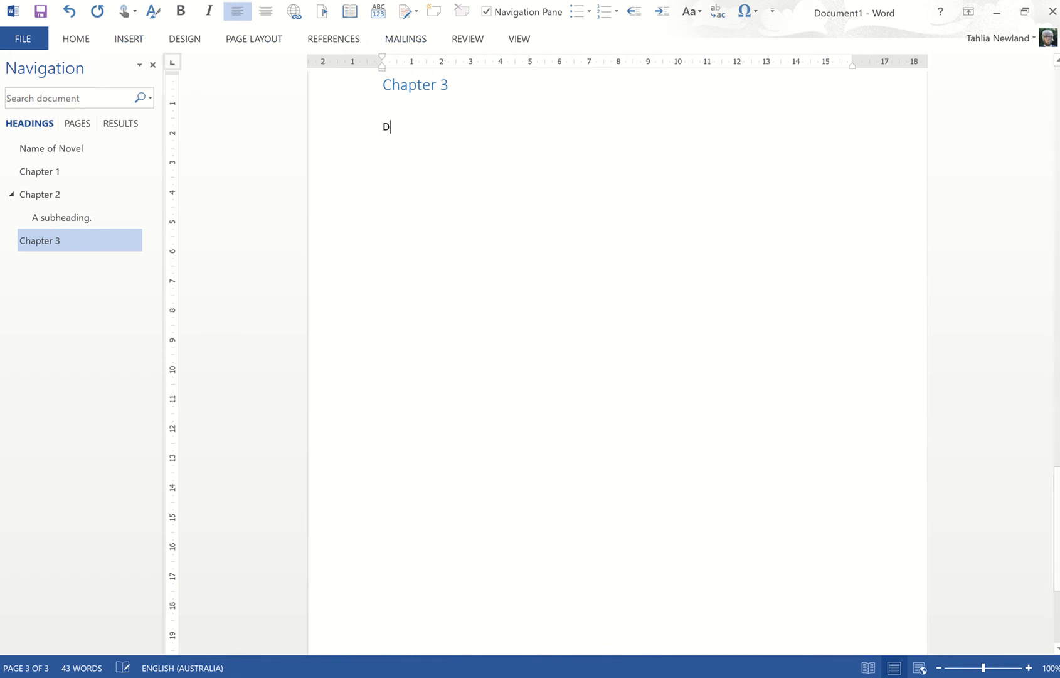
type("escription of george")
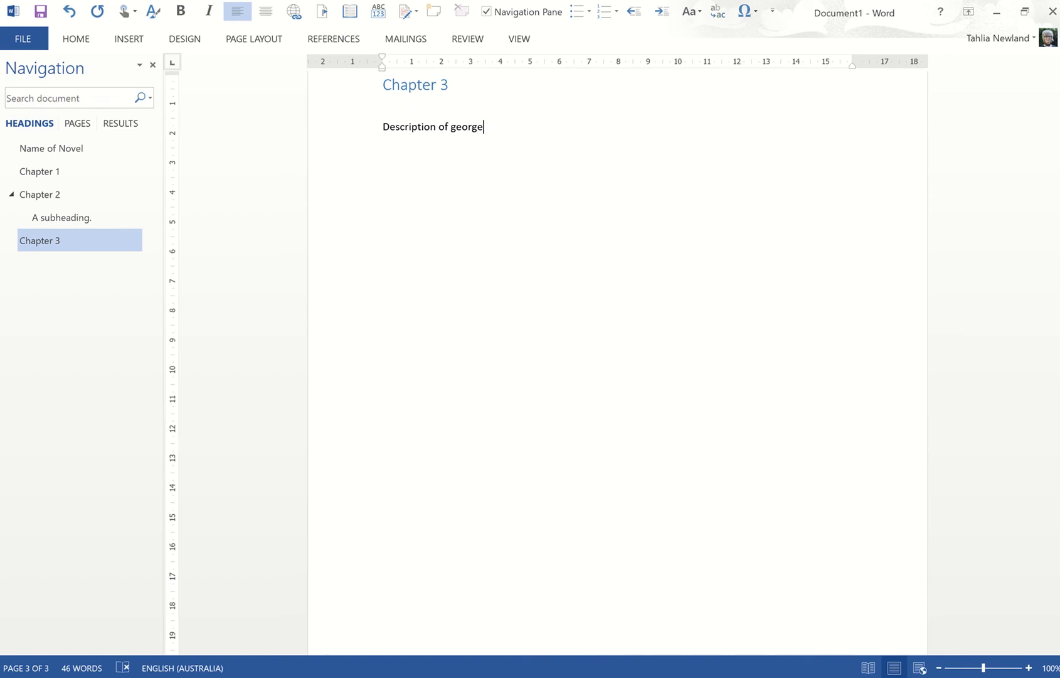
left_click_drag(488, 128, 387, 128)
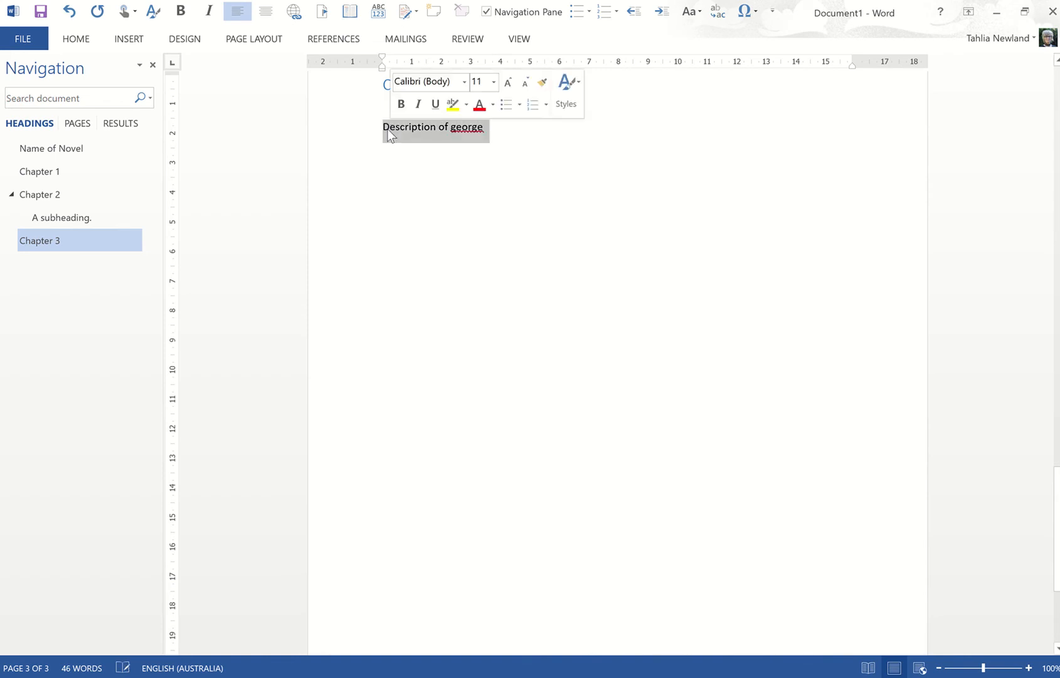
left_click(570, 107)
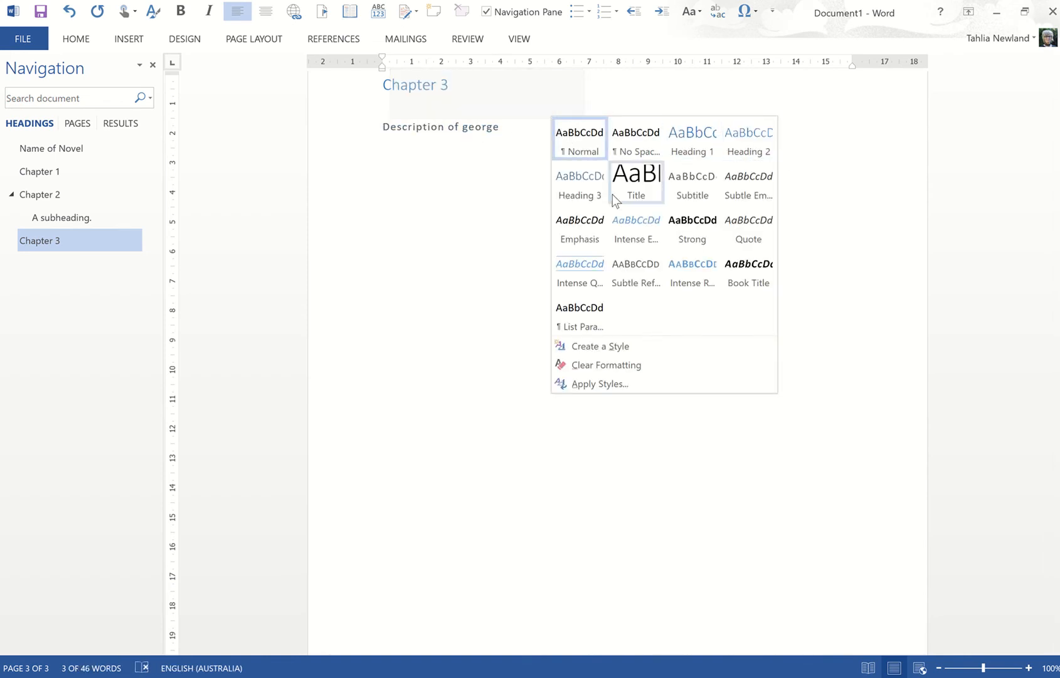
left_click(592, 197)
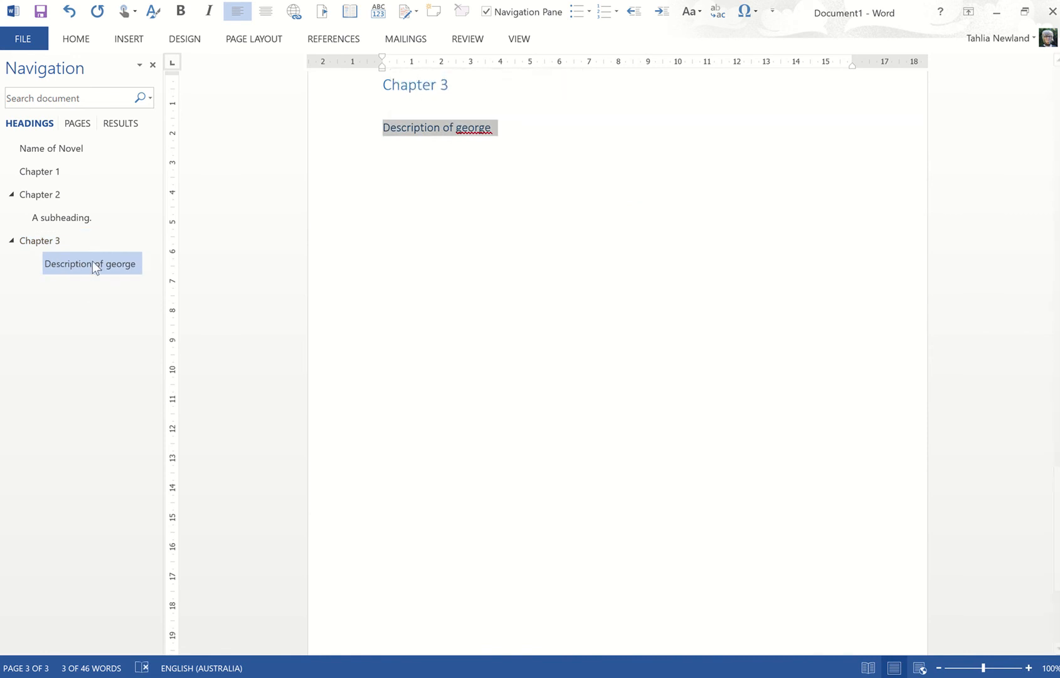
- Capitalise "George" in the subheading and add a paragraph of random placeholder text below it, starting with "Thuoes eioh sip"
left_click(473, 156)
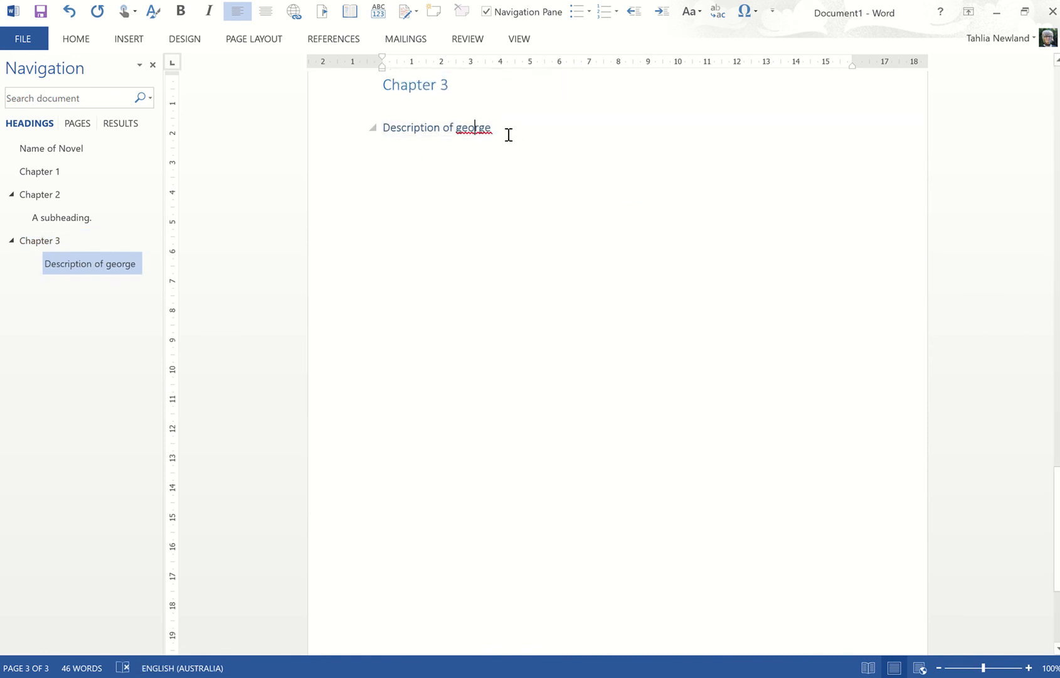
key("Return")
type("th")
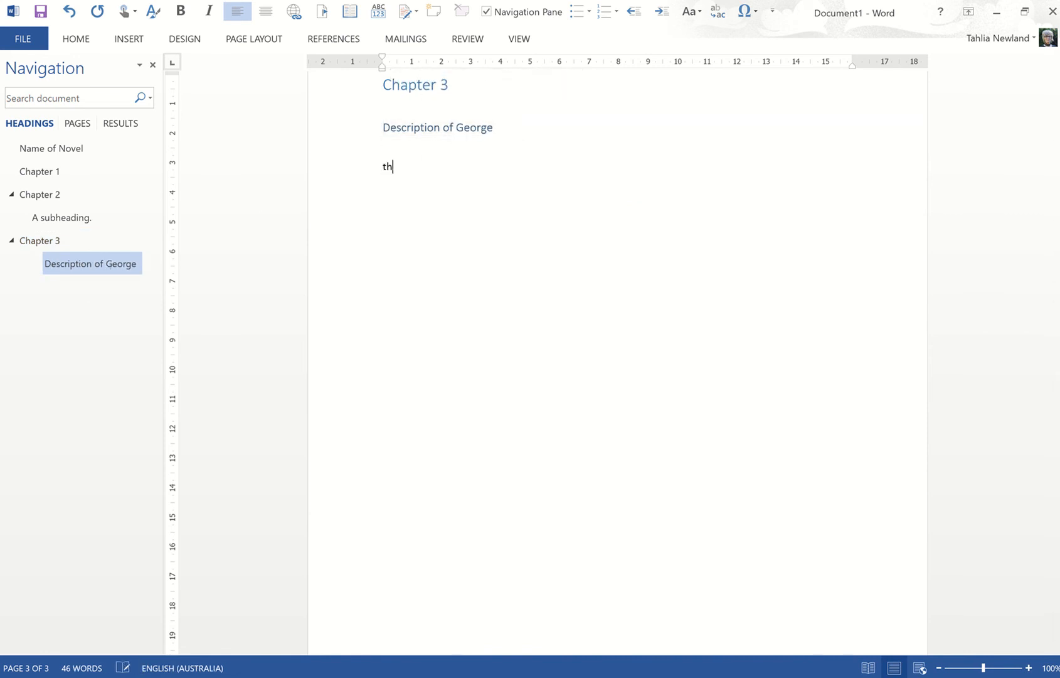
type("uoes eioh sip hiwpf wieow' fhoa; hfqo; H")
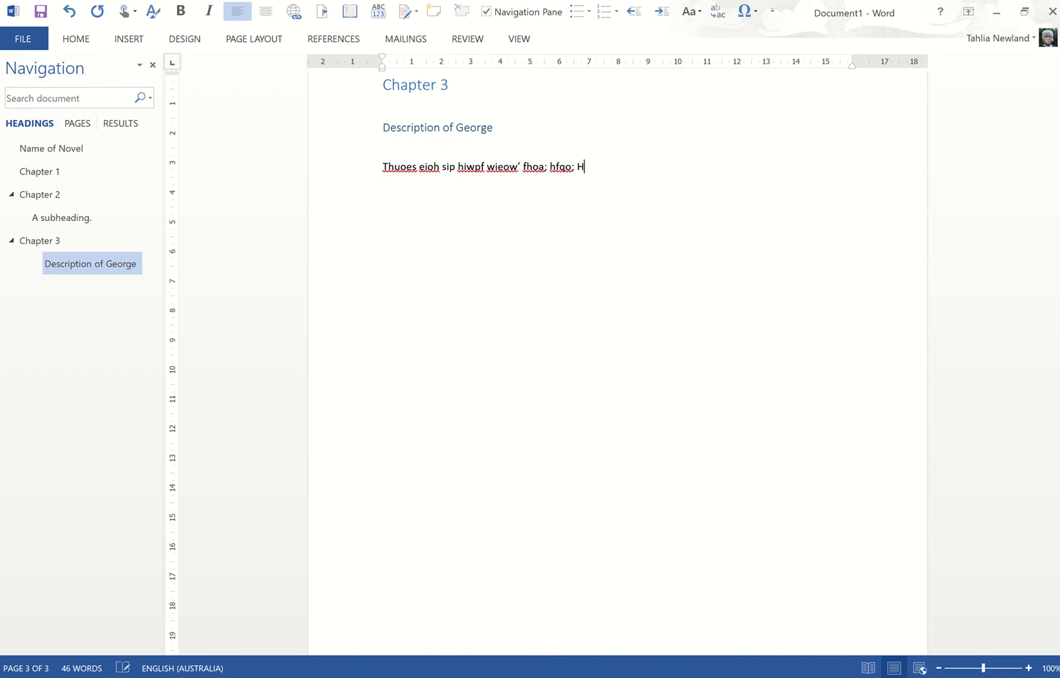
type("WOOH EOH IWO; HEFO HOIEF HQ HFQ H")
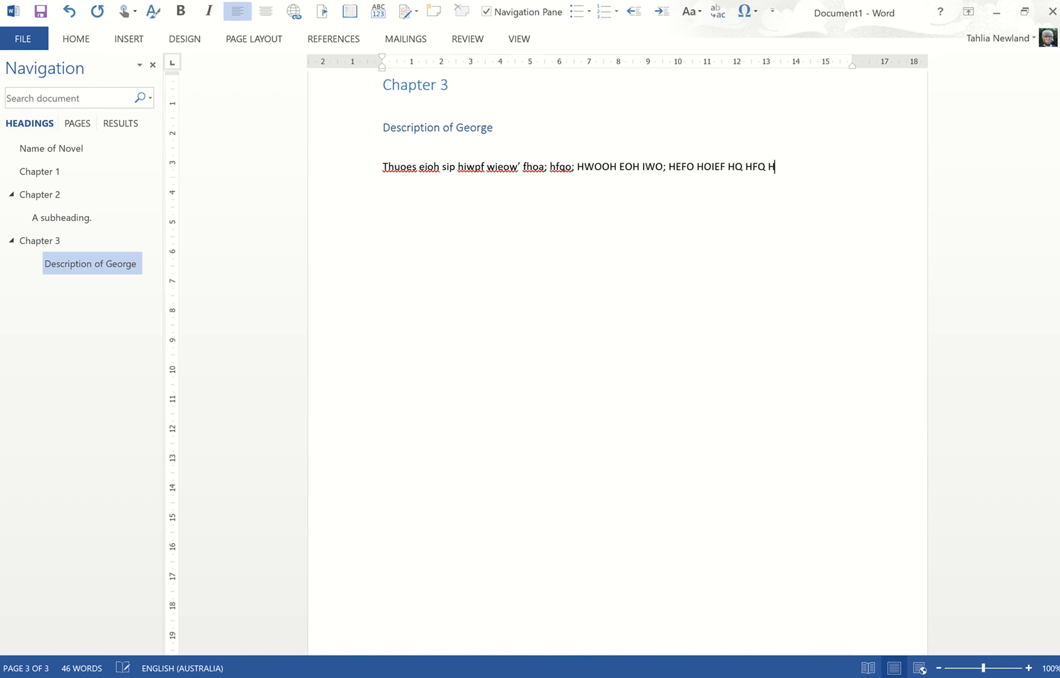
type("RFI HSBNFBS JK jgksbf udis d;")
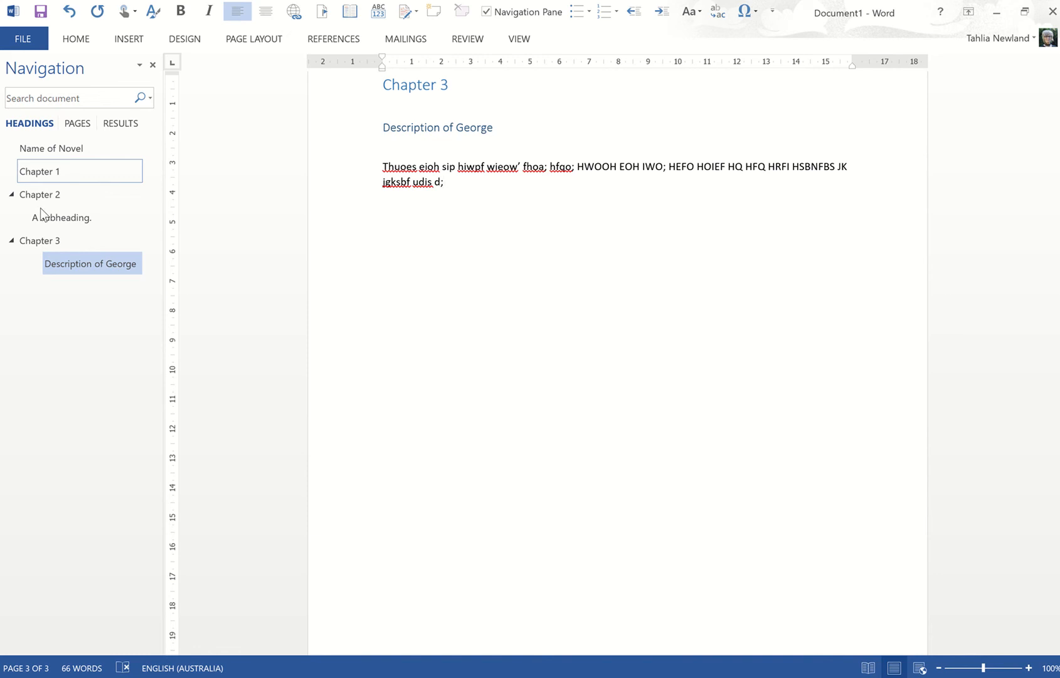
- Move the "Description of George" section from Chapter 3 to the end of Chapter 1 and check its new place in the document
left_click_drag(75, 264, 80, 188)
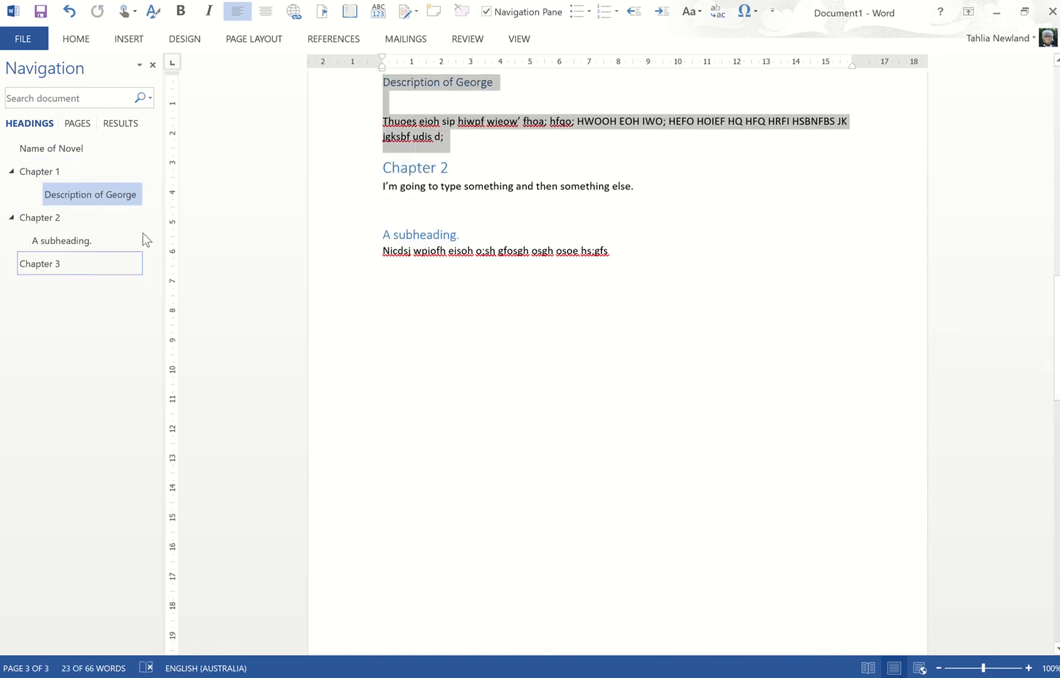
scroll(360, 203, "up", 3)
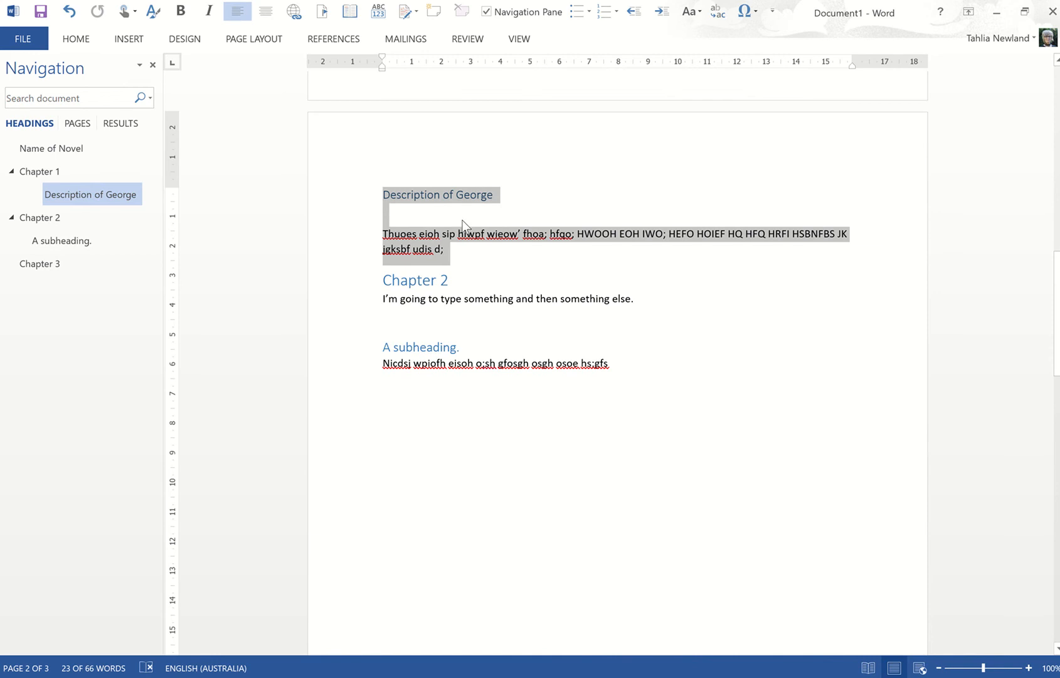
scroll(437, 237, "up", 12)
scroll(436, 238, "down", 3)
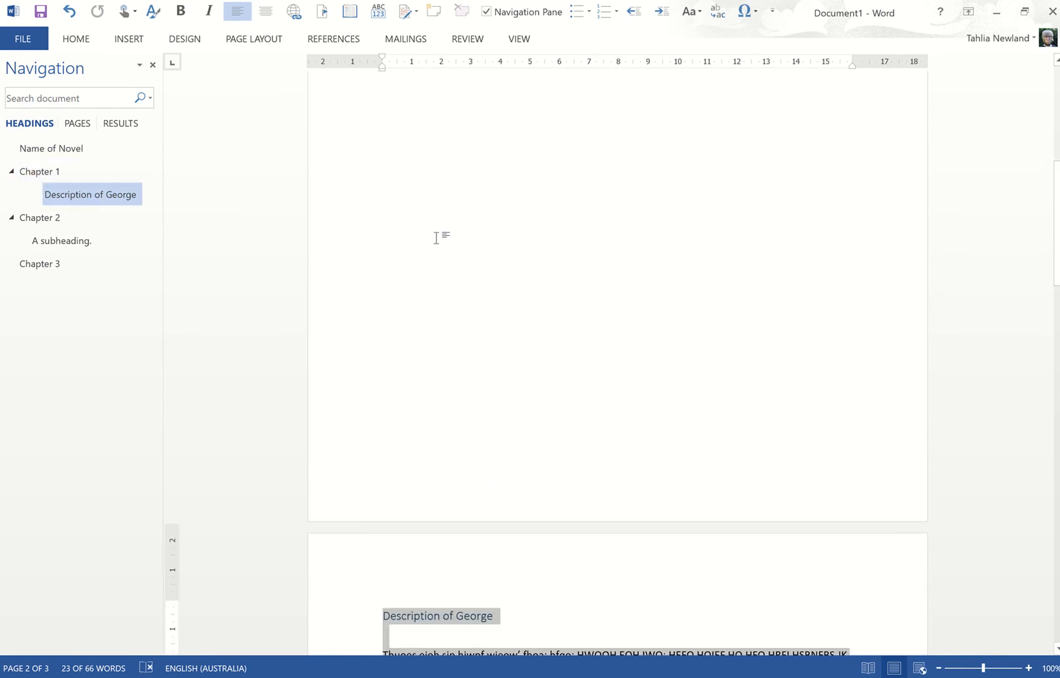
scroll(436, 237, "down", 8)
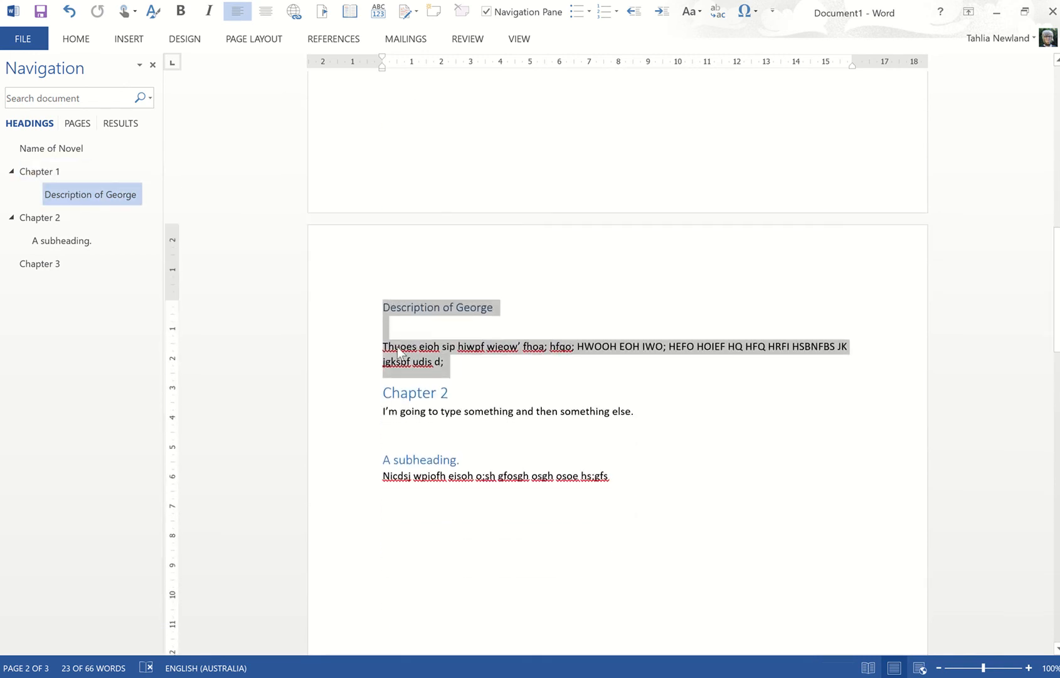
- Remove the page break before "Description of George" so the section follows directly after the Chapter 1 text
left_click_drag(398, 348, 386, 285)
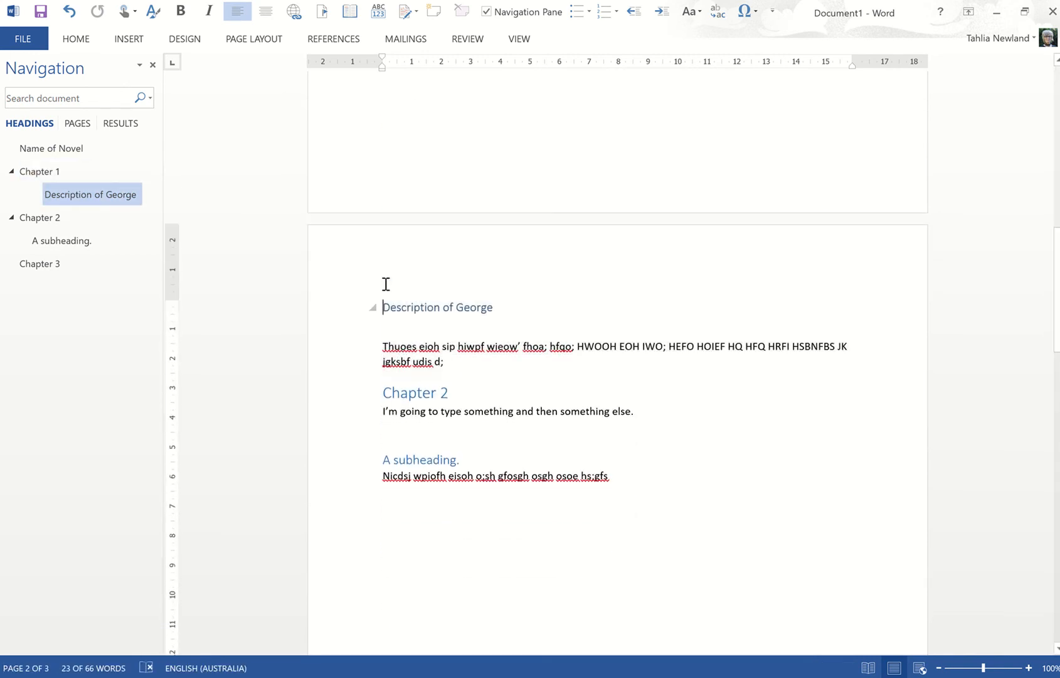
key("BackSpace")
key("BackSpace")
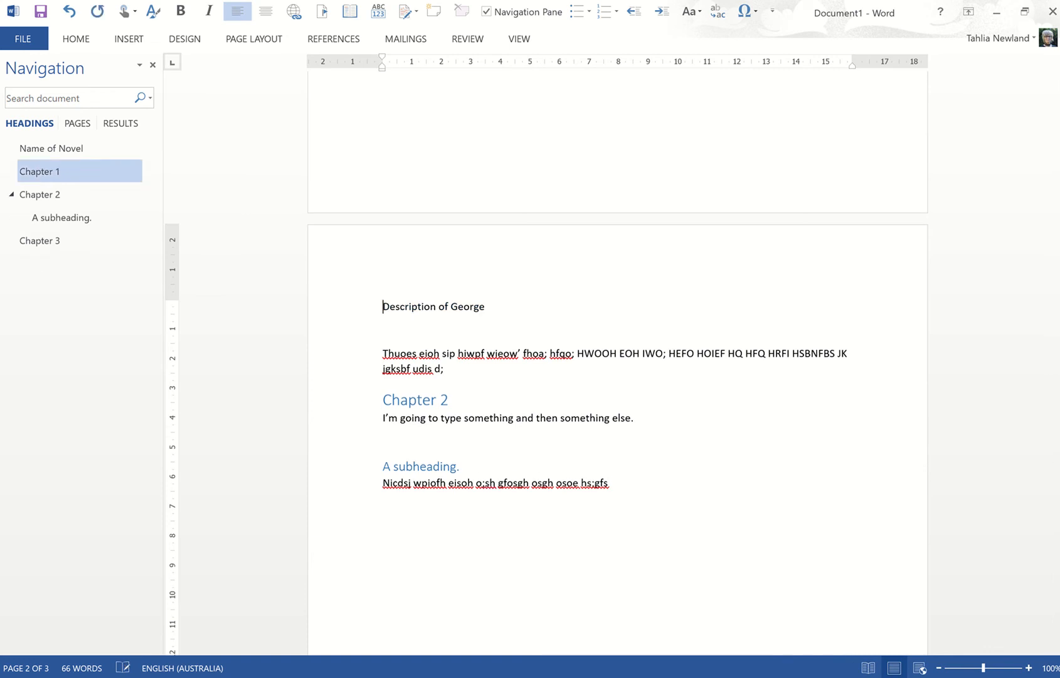
scroll(459, 307, "up", 1)
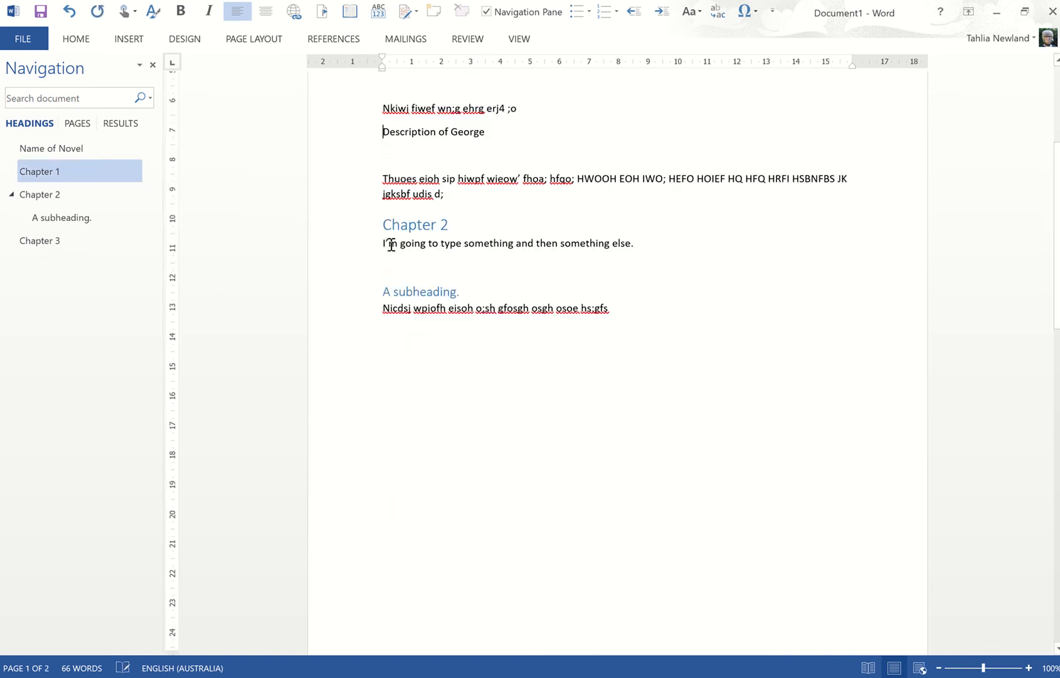
- Insert a page break before the "Chapter 2" heading
left_click(383, 226)
left_click(117, 41)
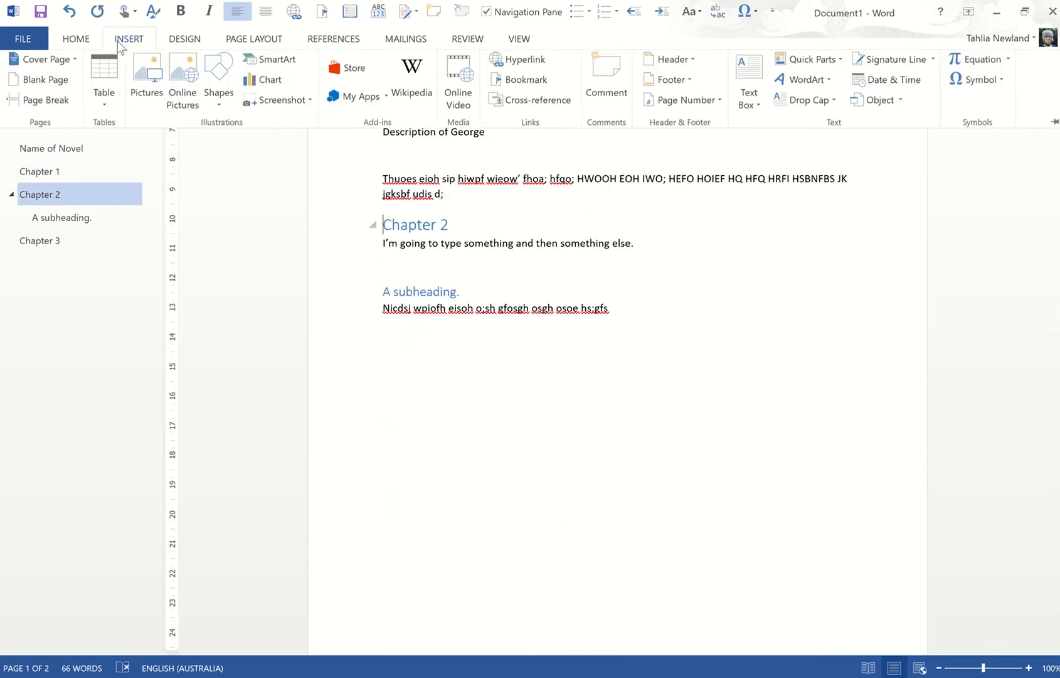
left_click(39, 105)
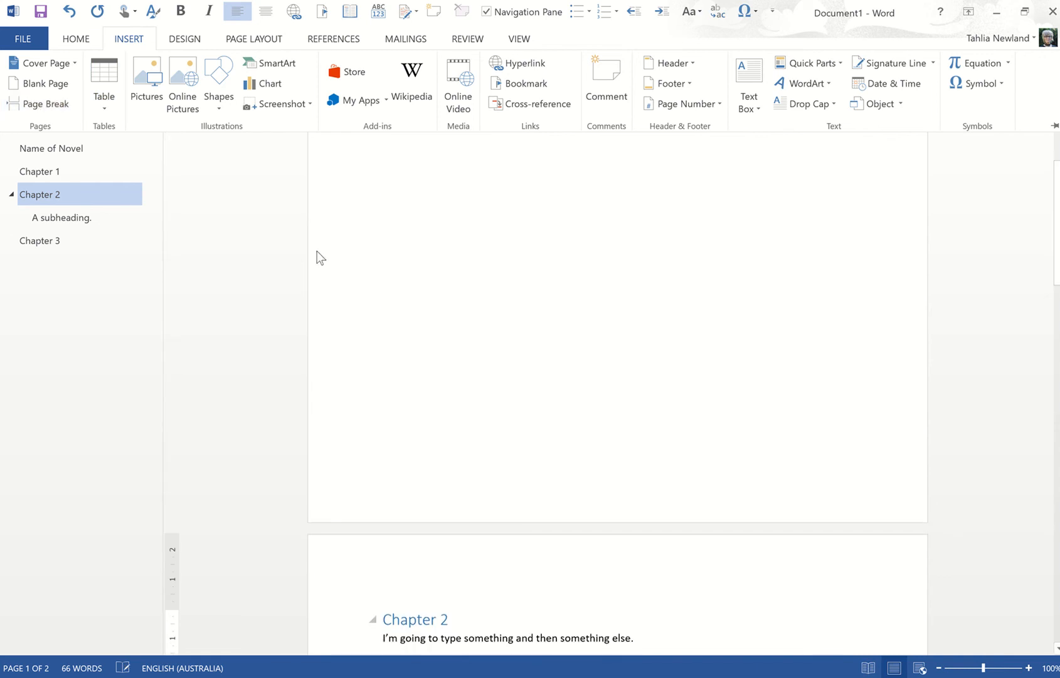
- Apply the Heading 3 style to the "Description of George" line in Chapter 1
scroll(530, 408, "up", 10)
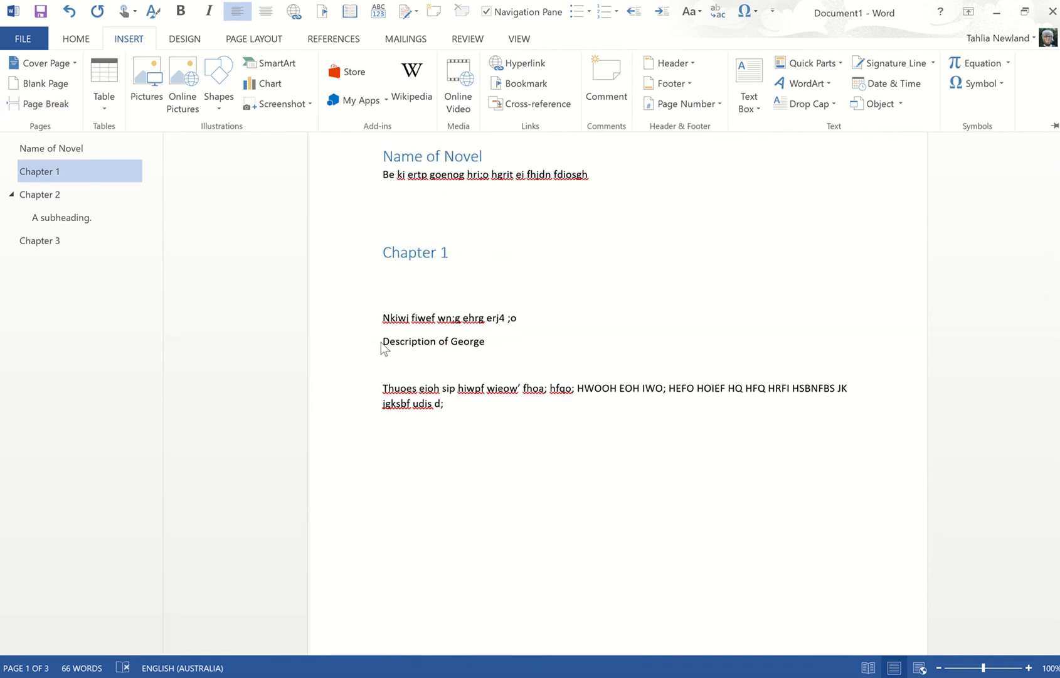
left_click(487, 340)
left_click_drag(487, 341, 378, 347)
left_click(555, 323)
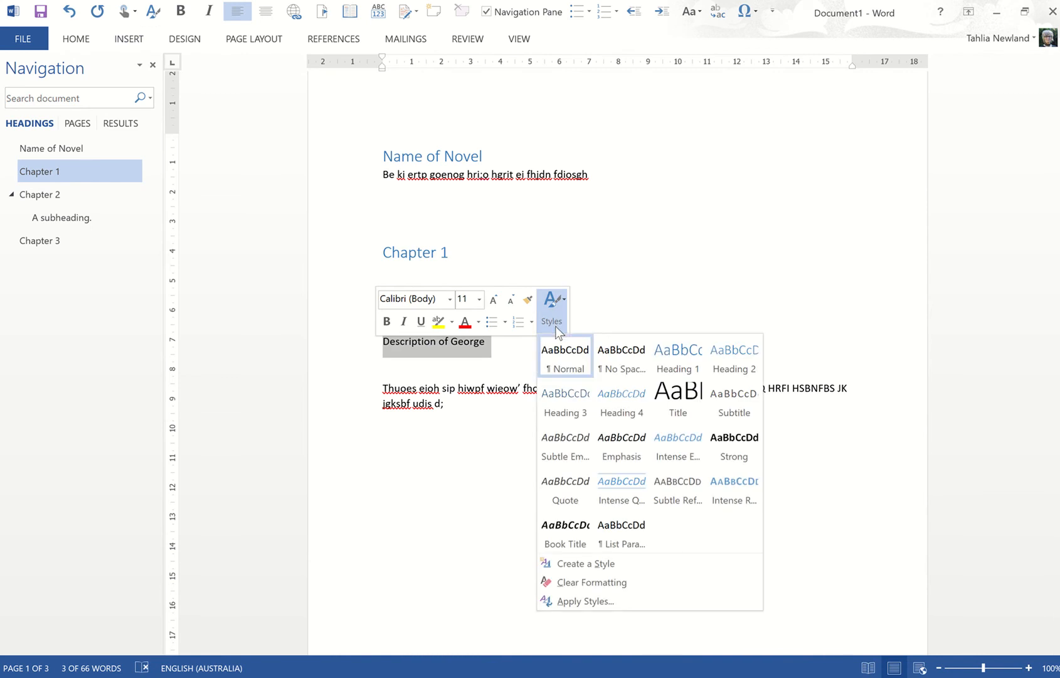
left_click(558, 404)
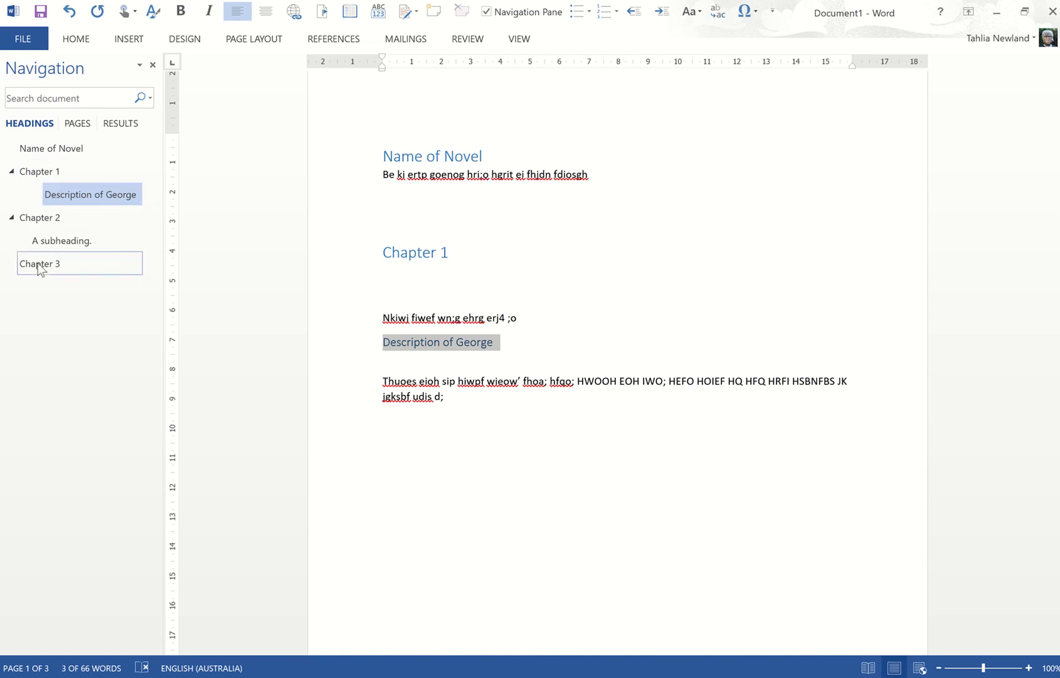
- Go to the "Chapter 2" heading and replace its text with "The fight."
left_click(36, 173)
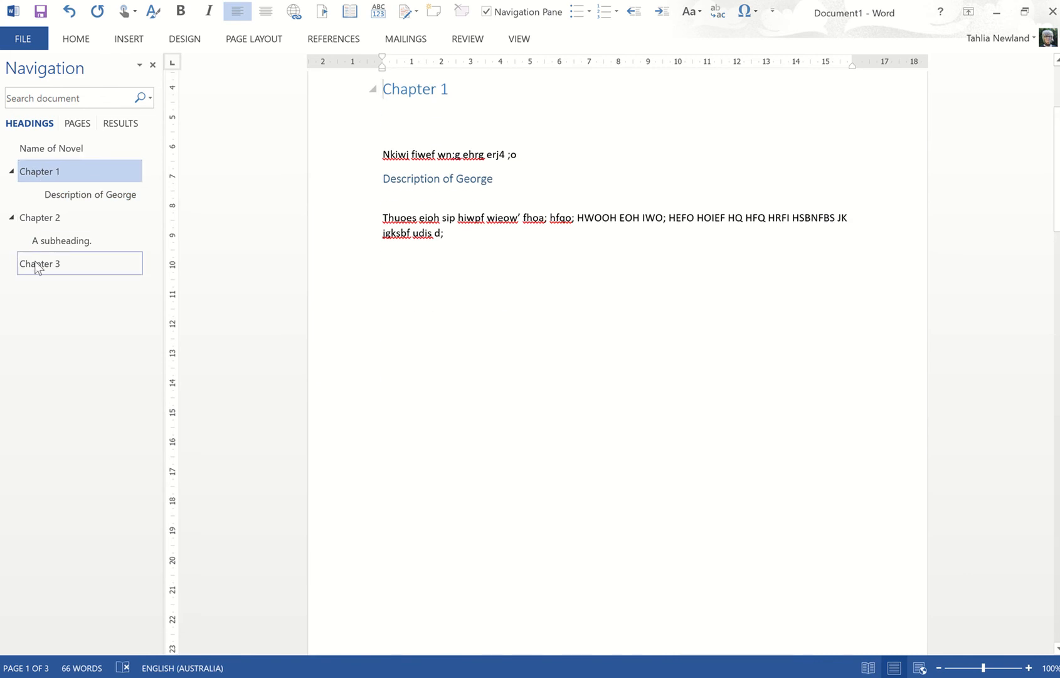
left_click(54, 220)
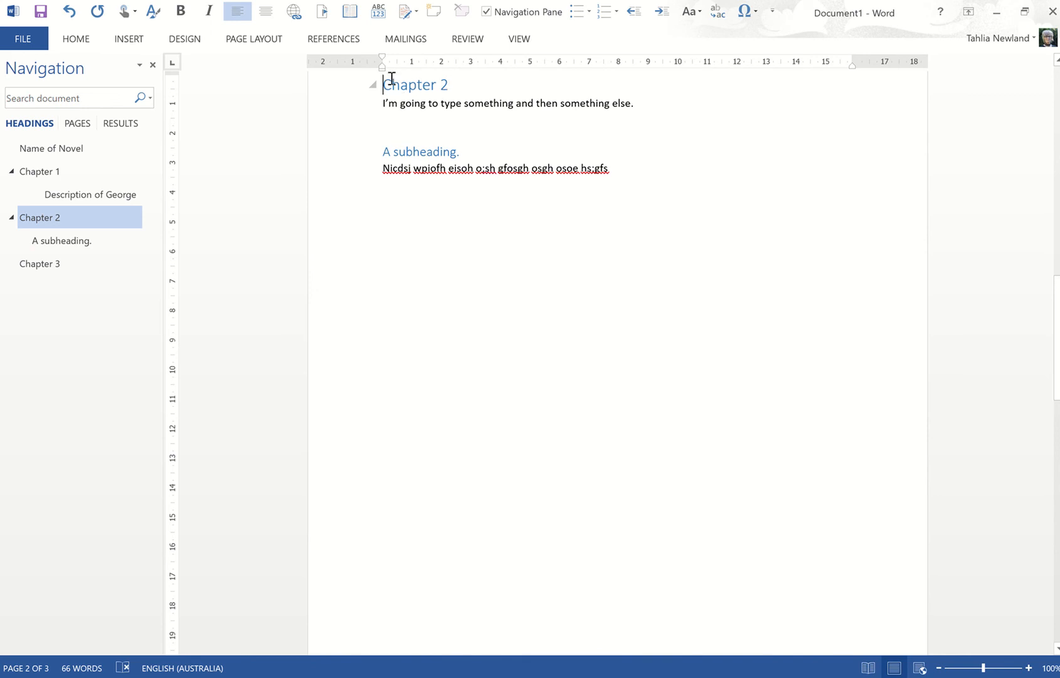
type("The ")
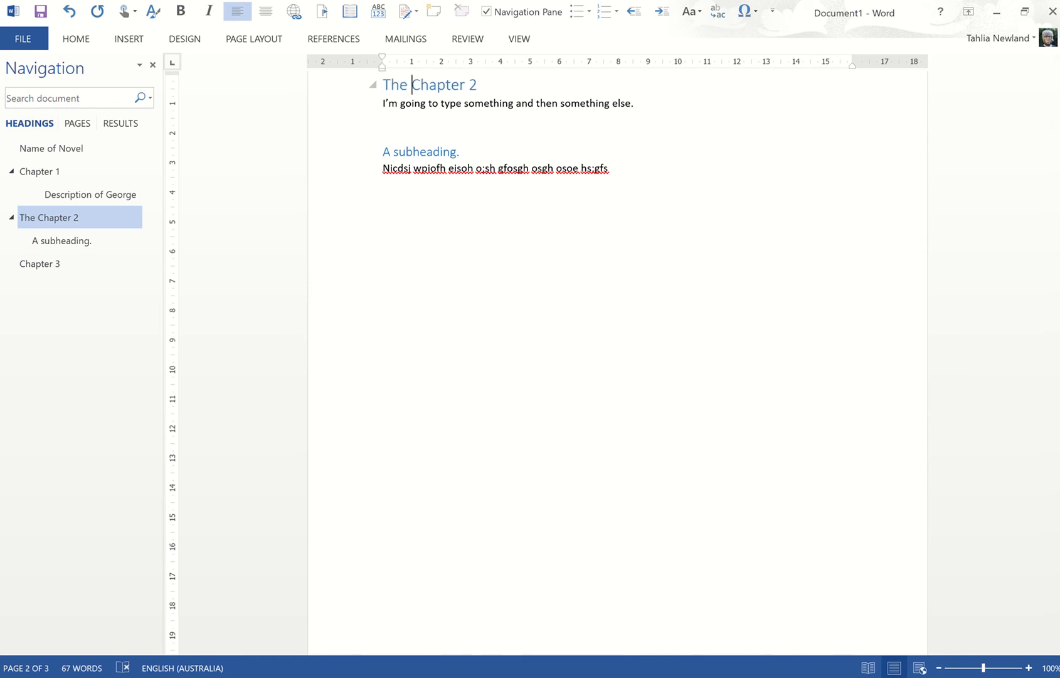
type("fight.")
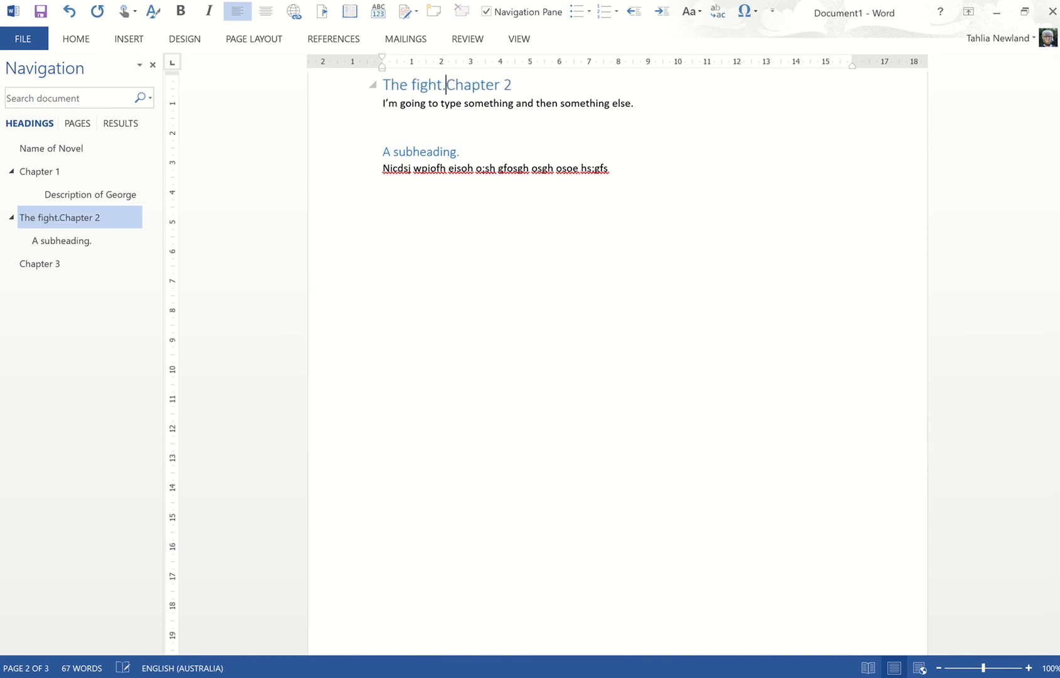
left_click_drag(535, 86, 455, 84)
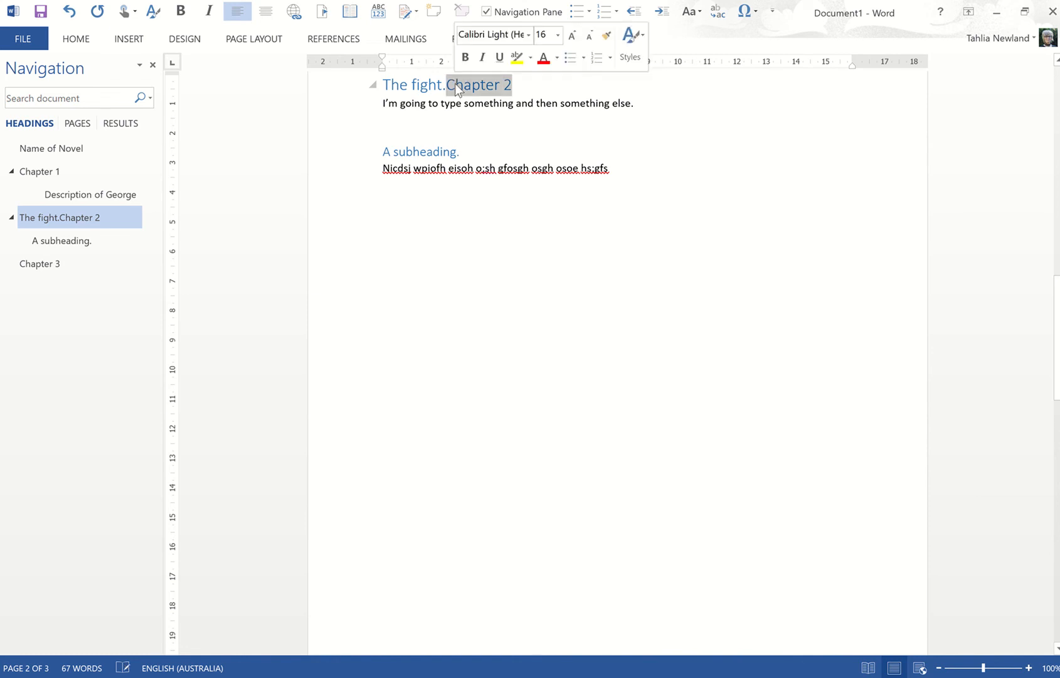
key("BackSpace")
- Go to the "Chapter 3" heading, replace its text with "Wedding" and add a blank line below it
left_click(41, 268)
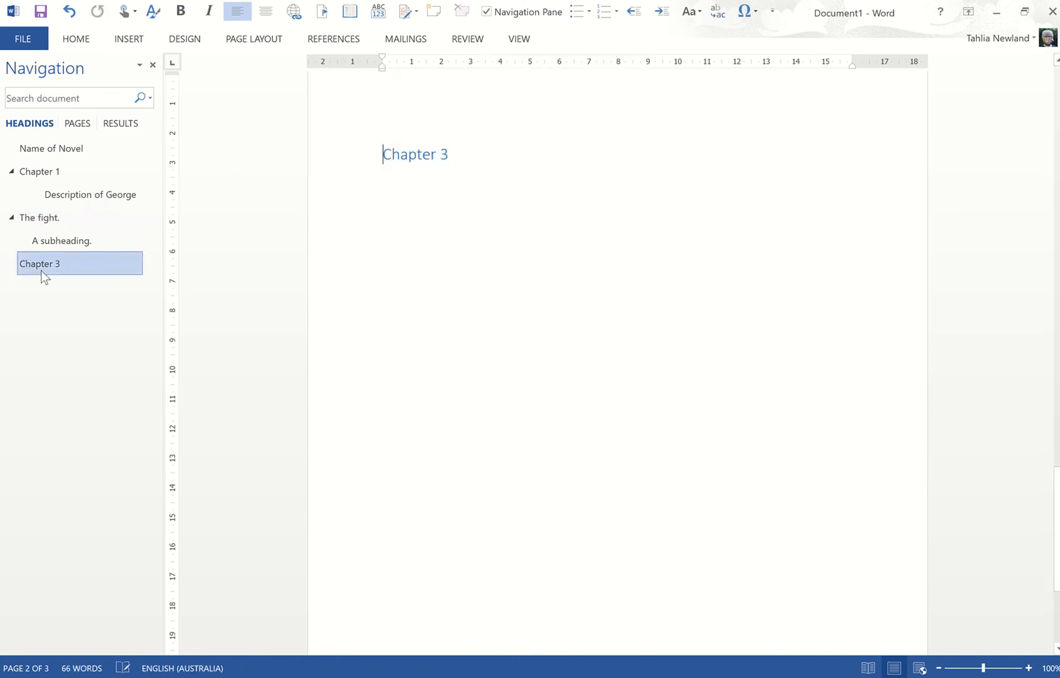
left_click_drag(385, 84, 459, 92)
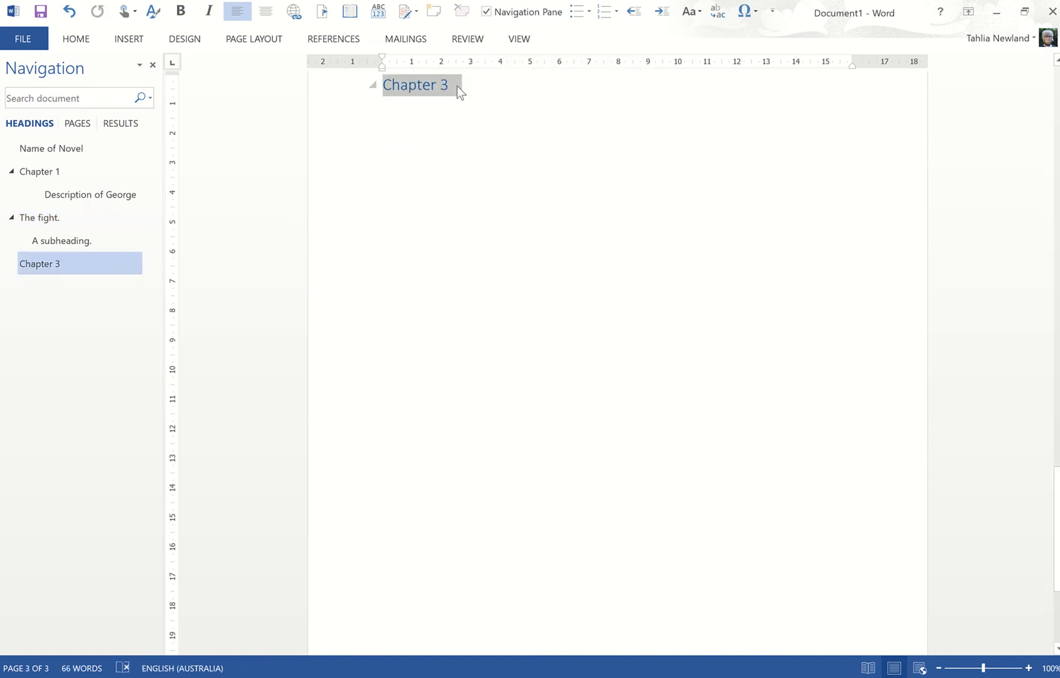
type("Wedding")
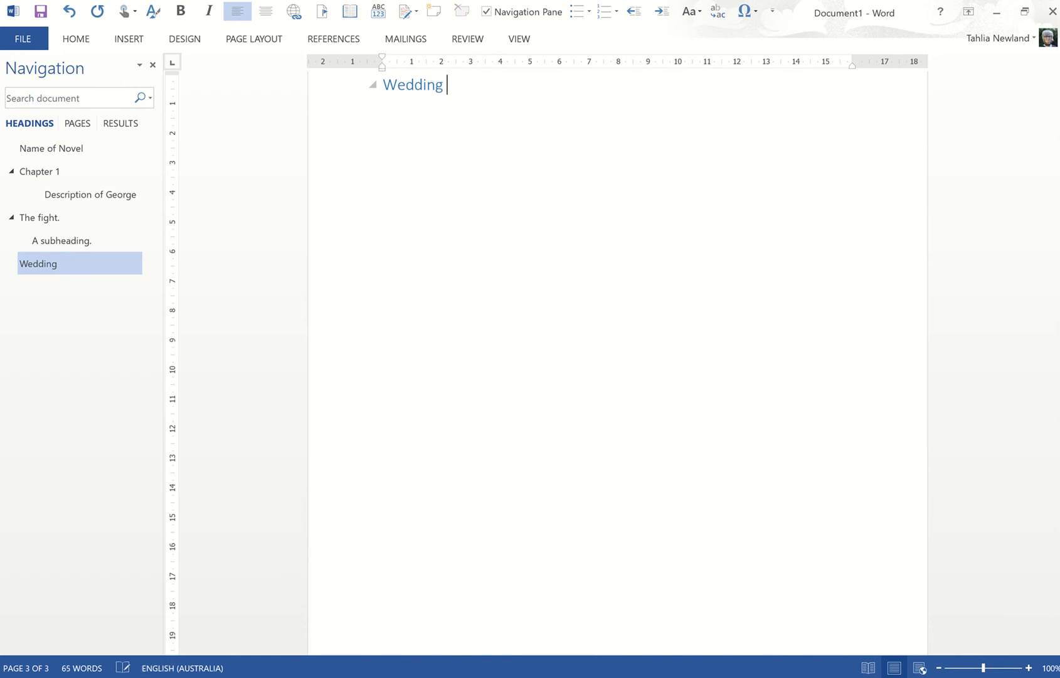
key("Return")
- Go to the "Chapter 1" heading and replace its text with "Swimming lessons"
left_click(60, 175)
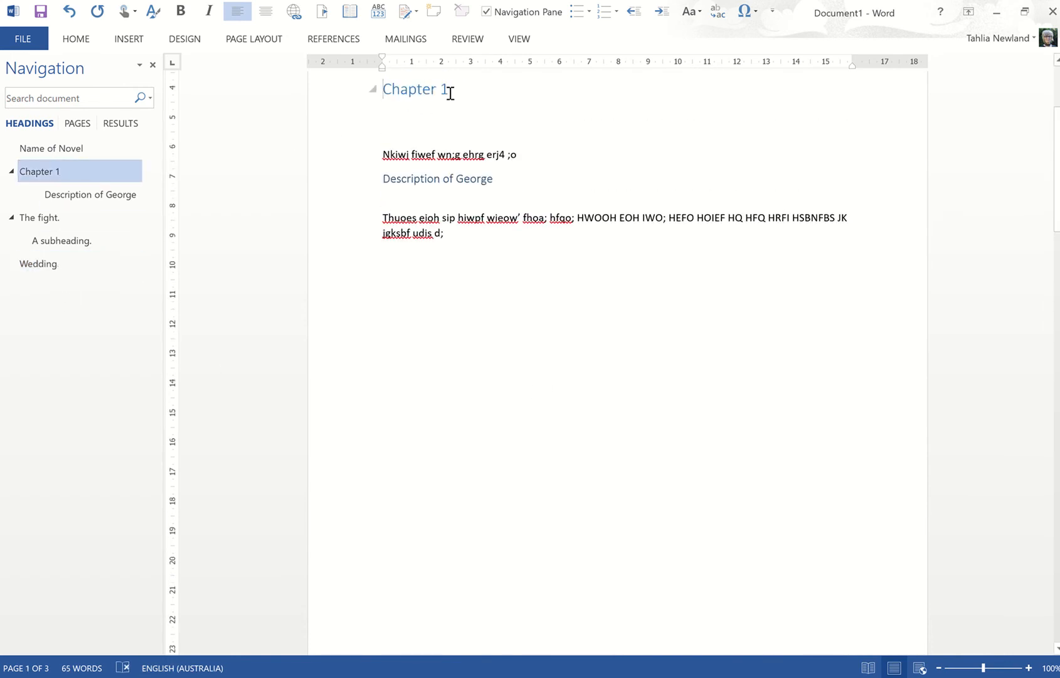
left_click_drag(450, 90, 381, 94)
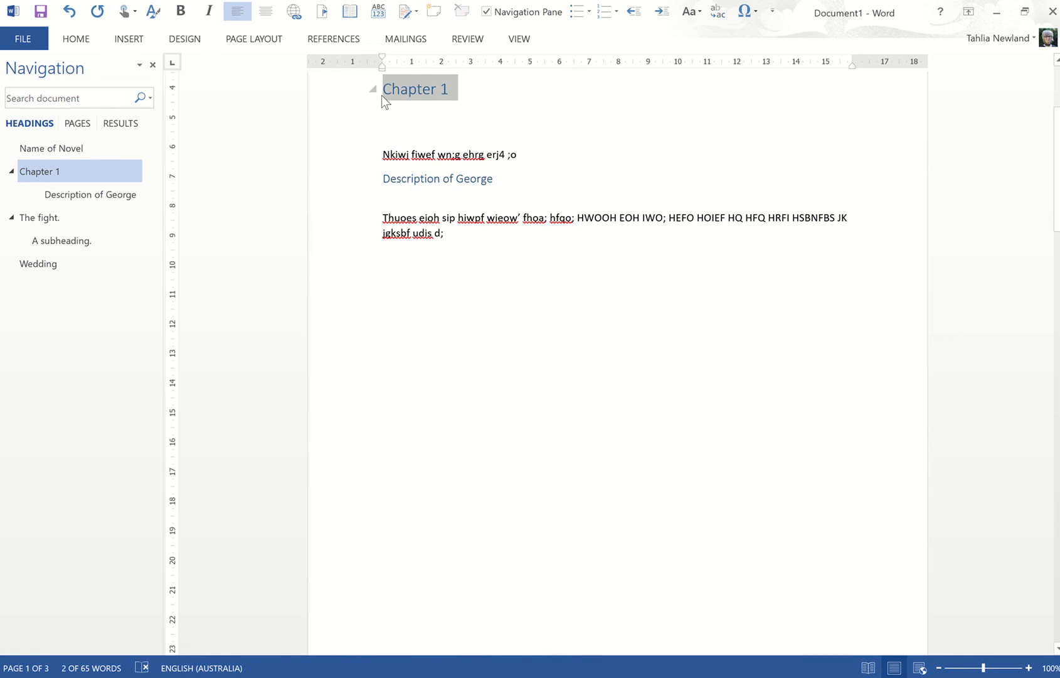
type("Swimming lessons")
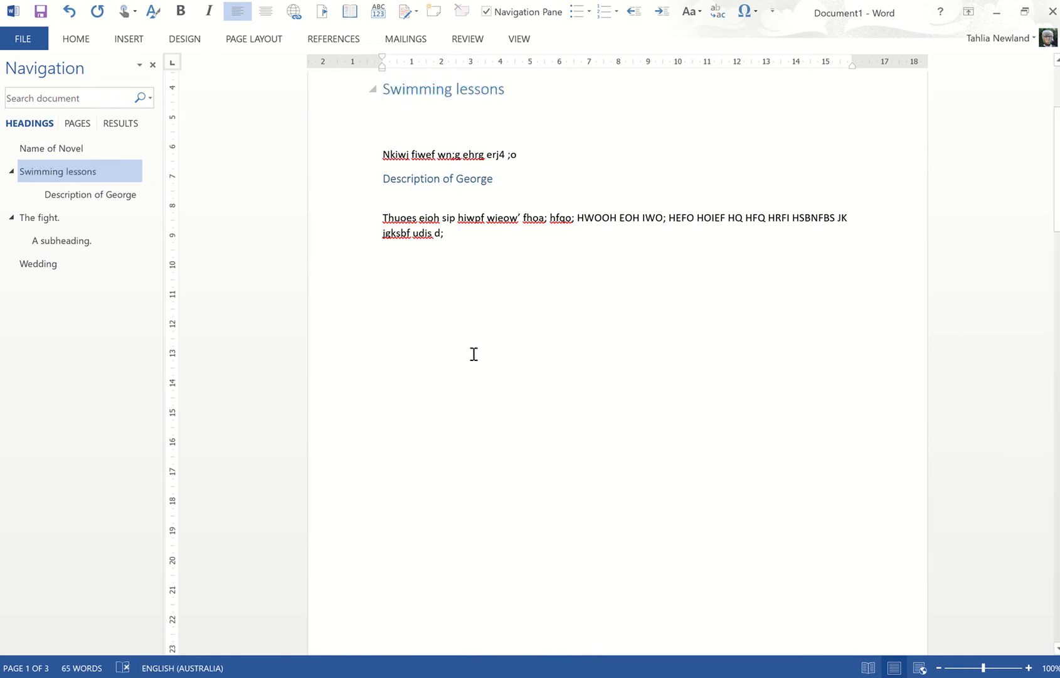
double_click(533, 261)
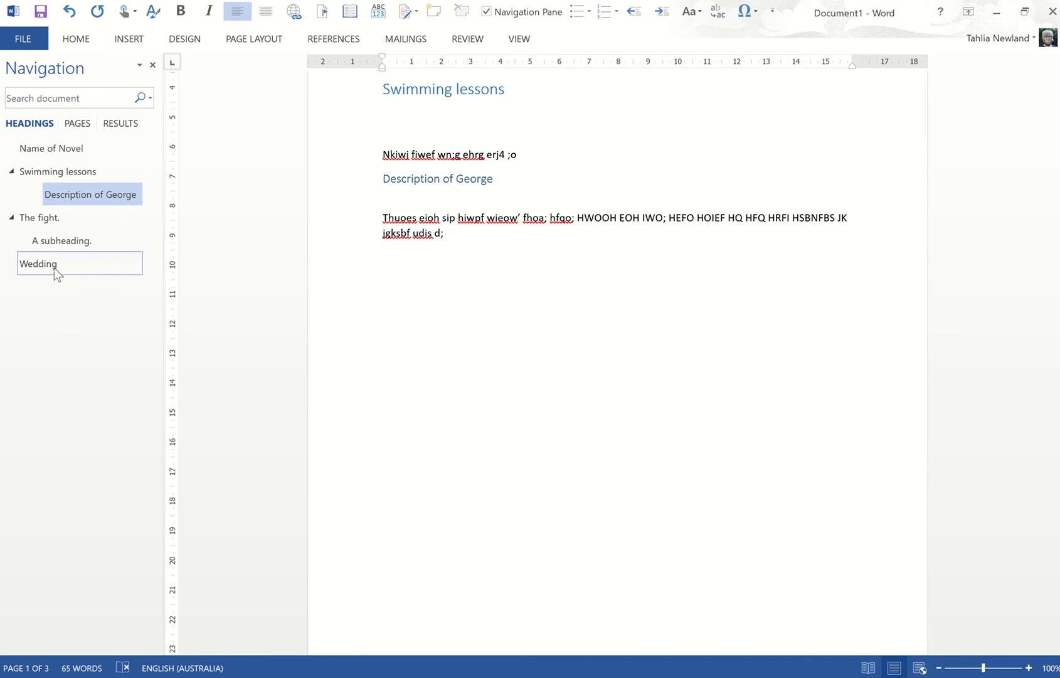
- Move the "Wedding" chapter ahead of "Swimming lessons" and prefix its heading with "Ch 1 - "
left_click_drag(54, 267, 33, 173)
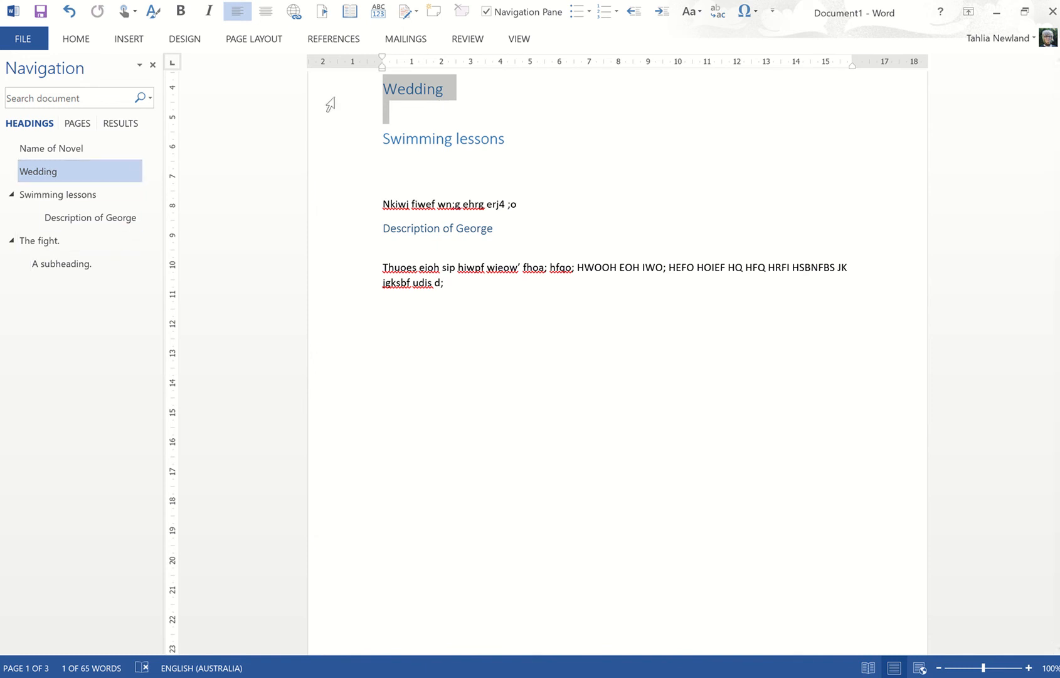
left_click(381, 81)
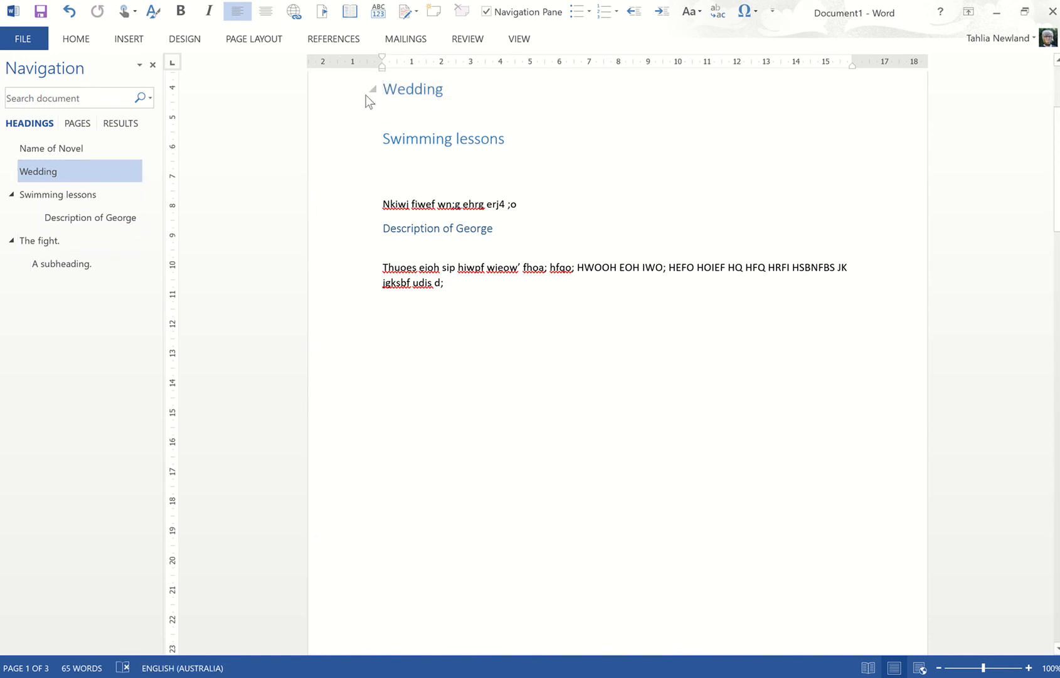
type("Ch 1")
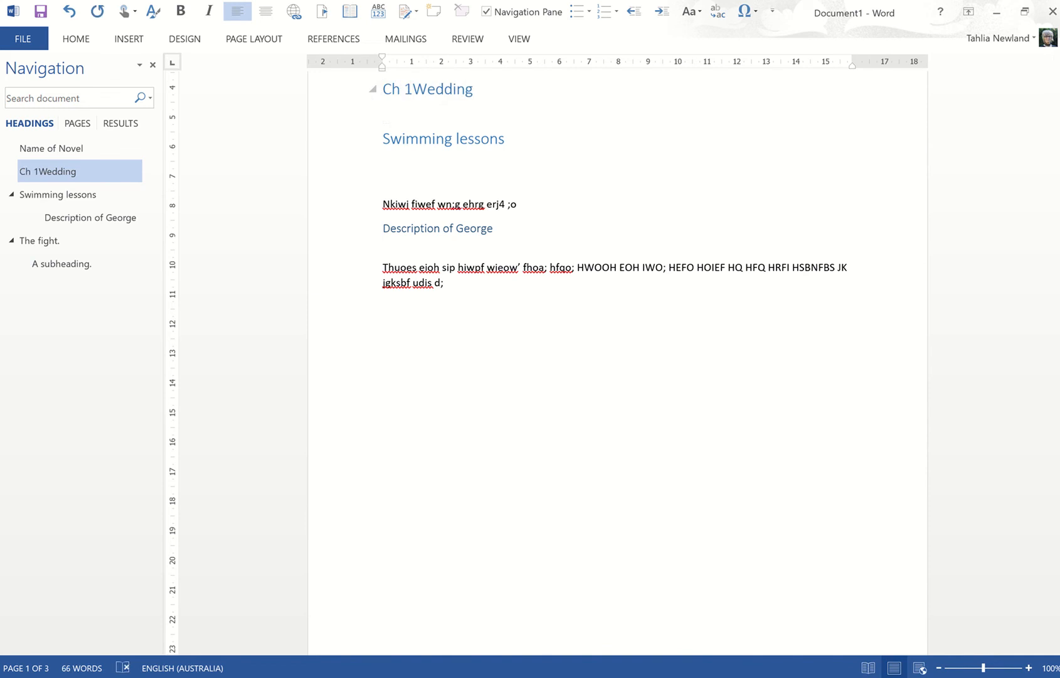
type(" -")
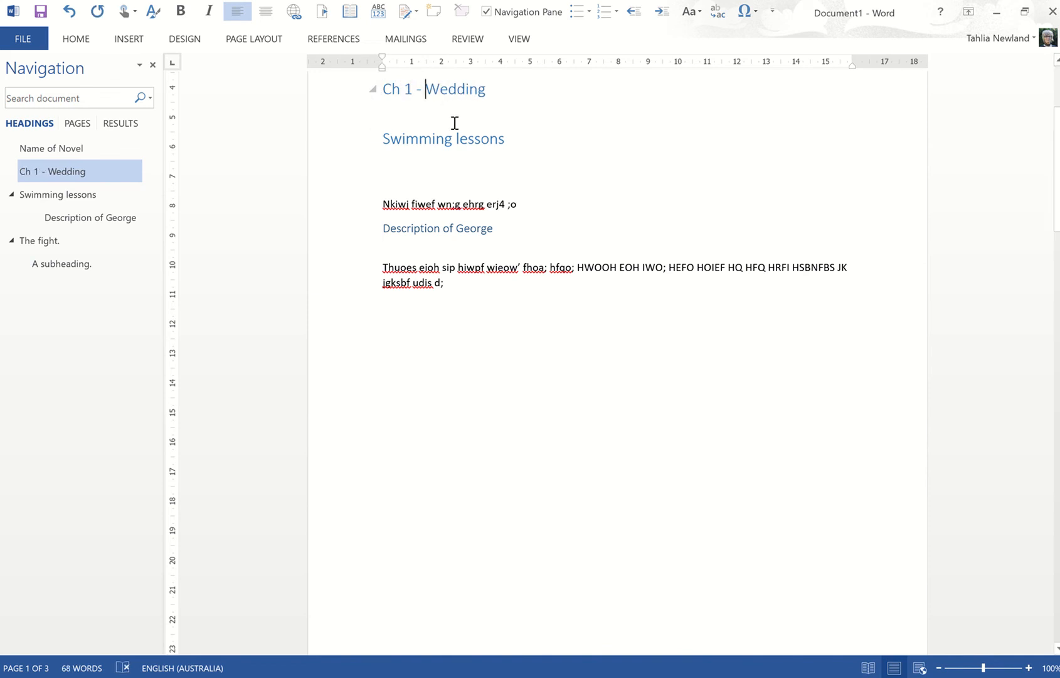
- Add the placeholder line "Nkos giho;rh sogh ips hvds" below the "Ch 1 - Wedding" heading
left_click(528, 93)
key("Return")
type("nkos")
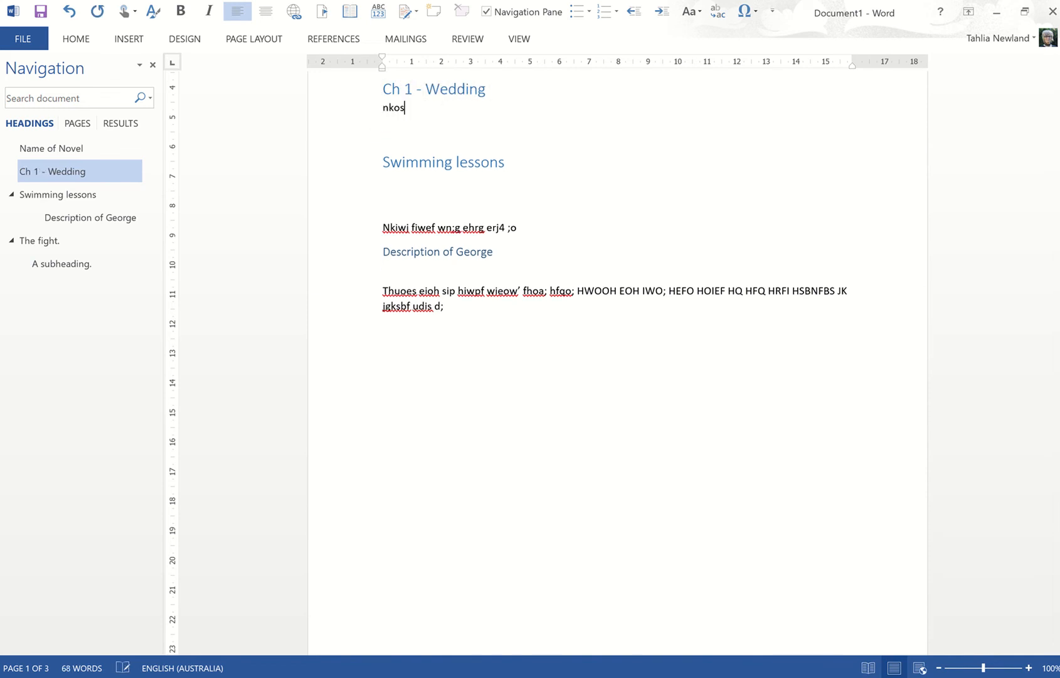
type(" giho;rh sogh ips hvds")
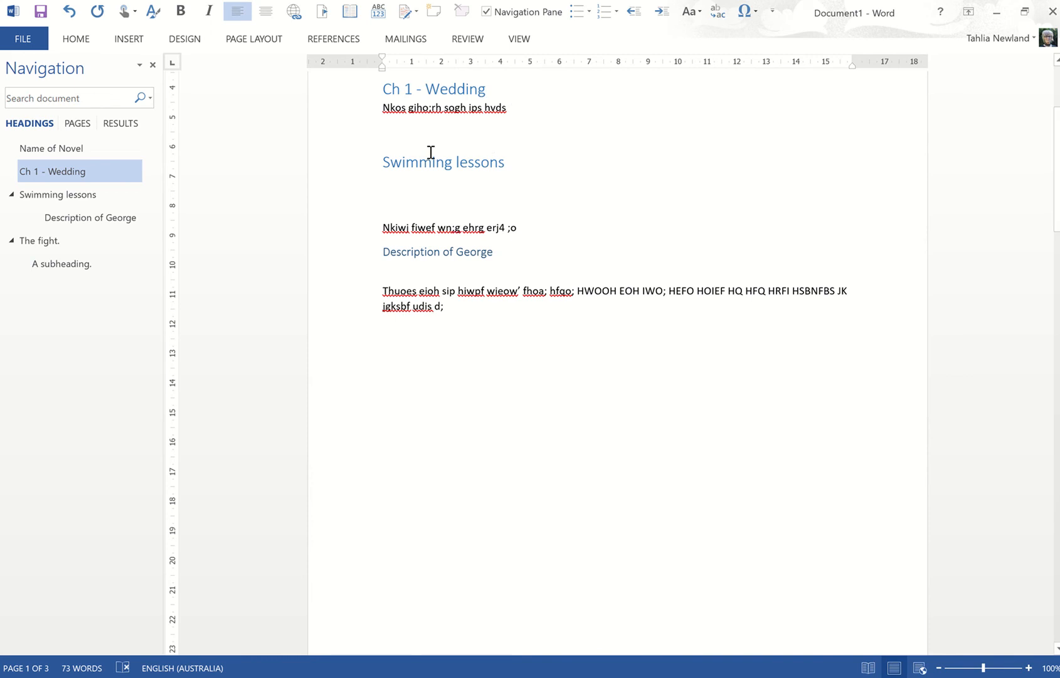
- Insert a page break before "Swimming lessons" and prefix that heading with "Ch 2 - "
left_click(383, 165)
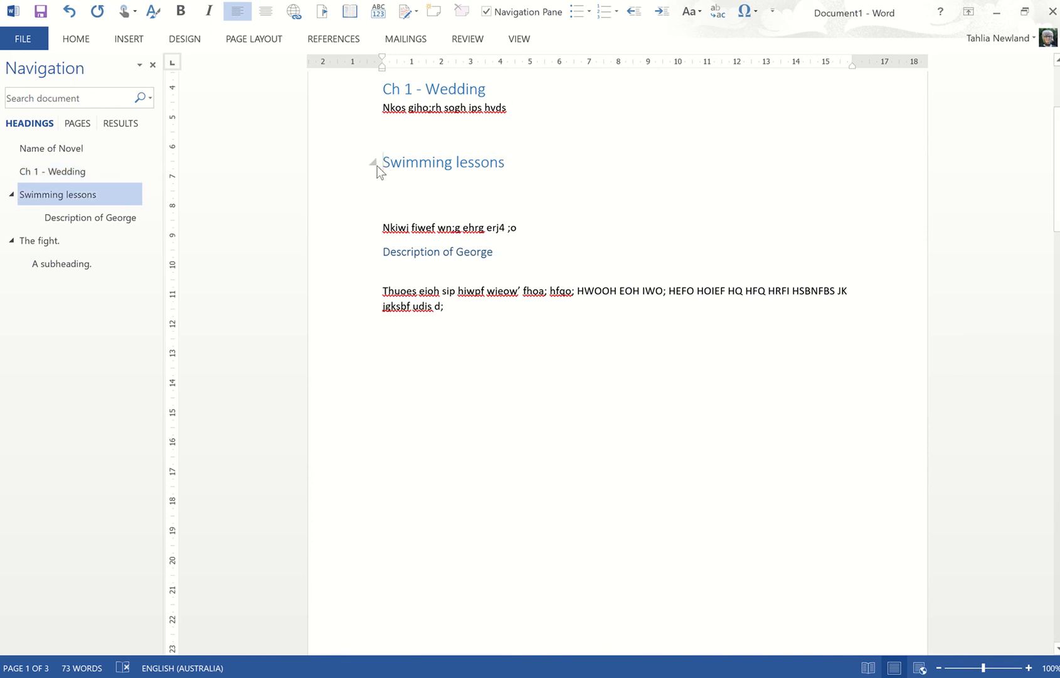
left_click(127, 39)
left_click(43, 105)
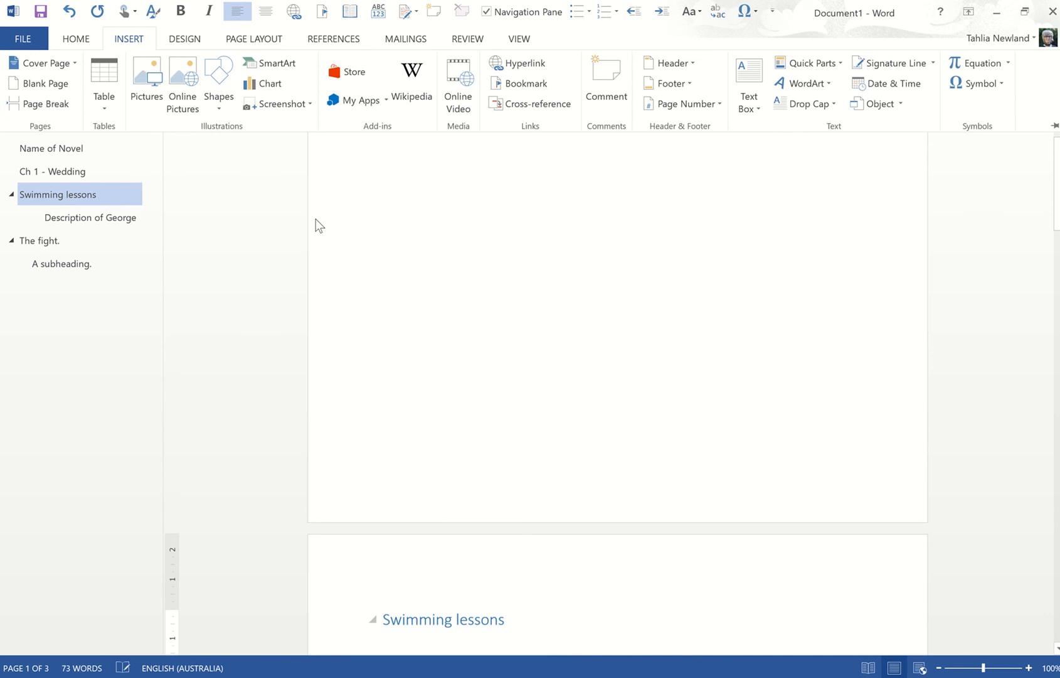
scroll(444, 357, "down", 5)
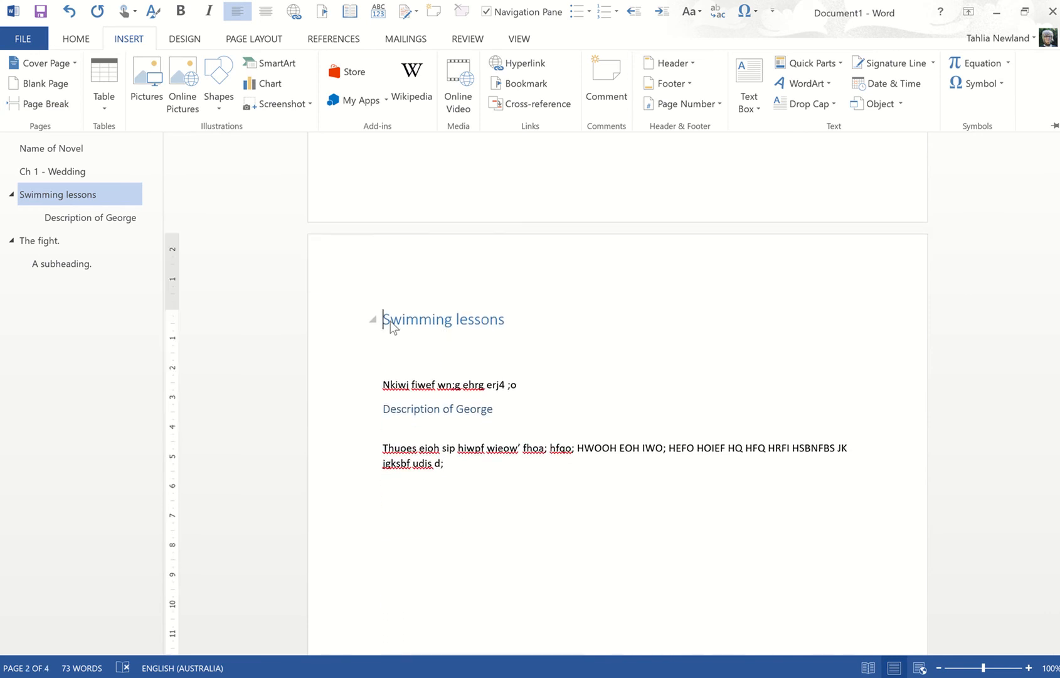
type("Ch 2 -")
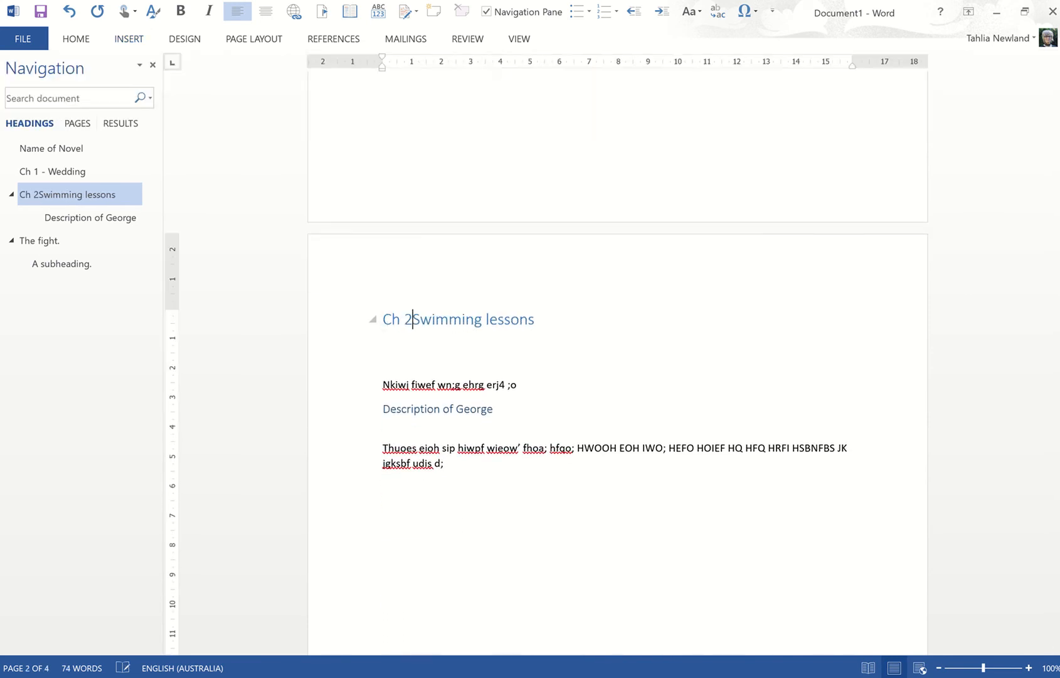
- Collapse "The fight." in the heading outline and prefix that chapter heading with "Ch 3 - "
left_click(12, 240)
left_click(129, 244)
left_click(380, 86)
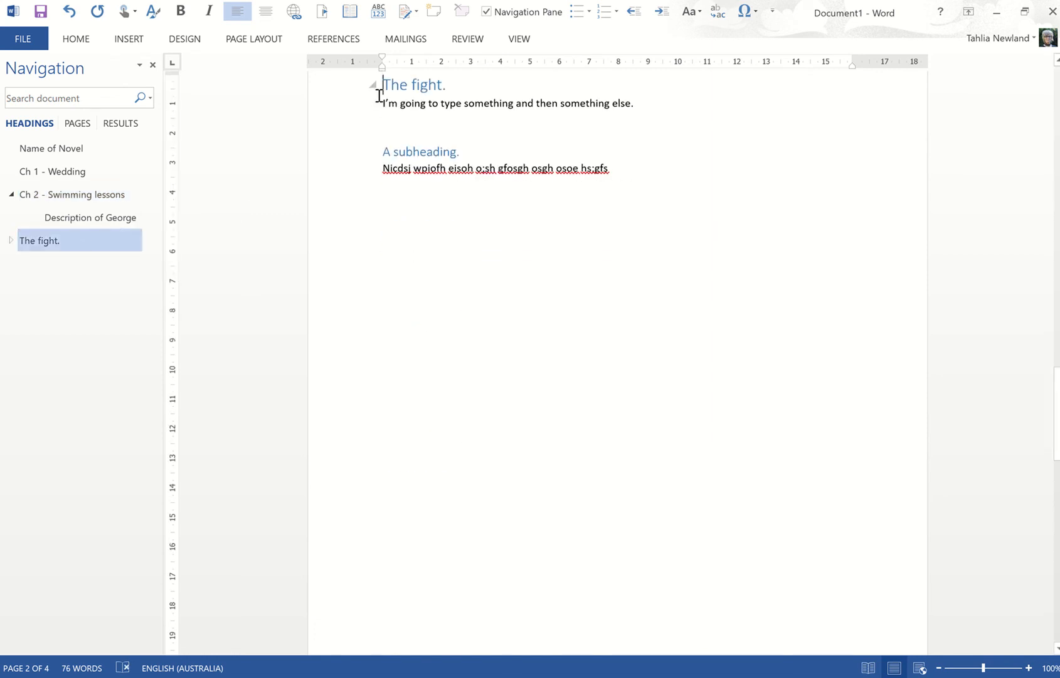
type("Ch 3 -")
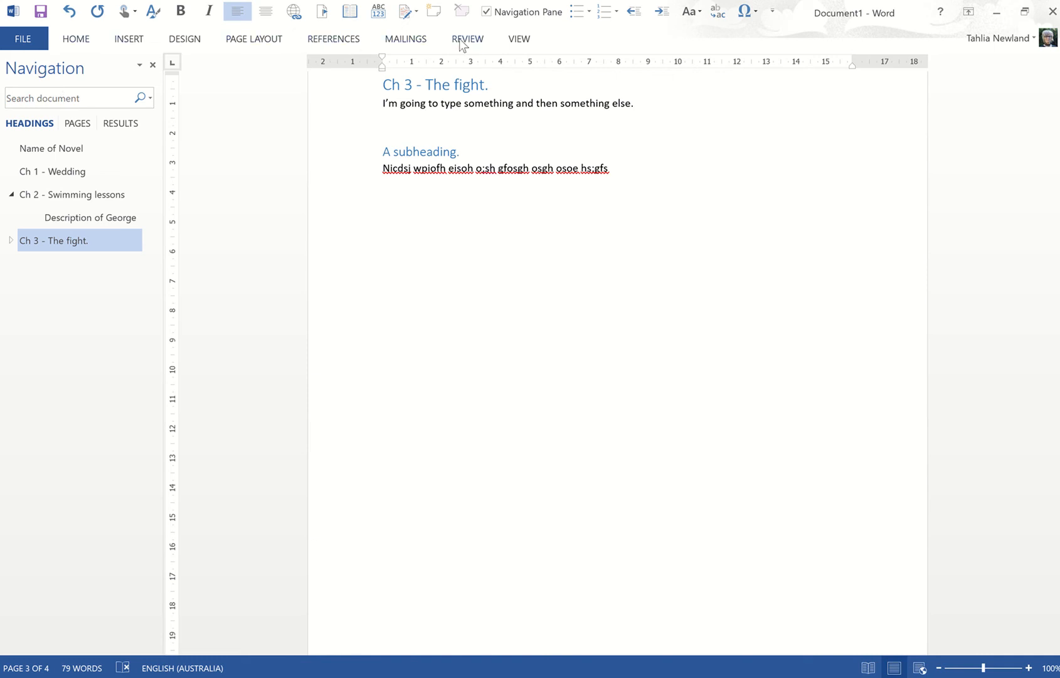
left_click(520, 40)
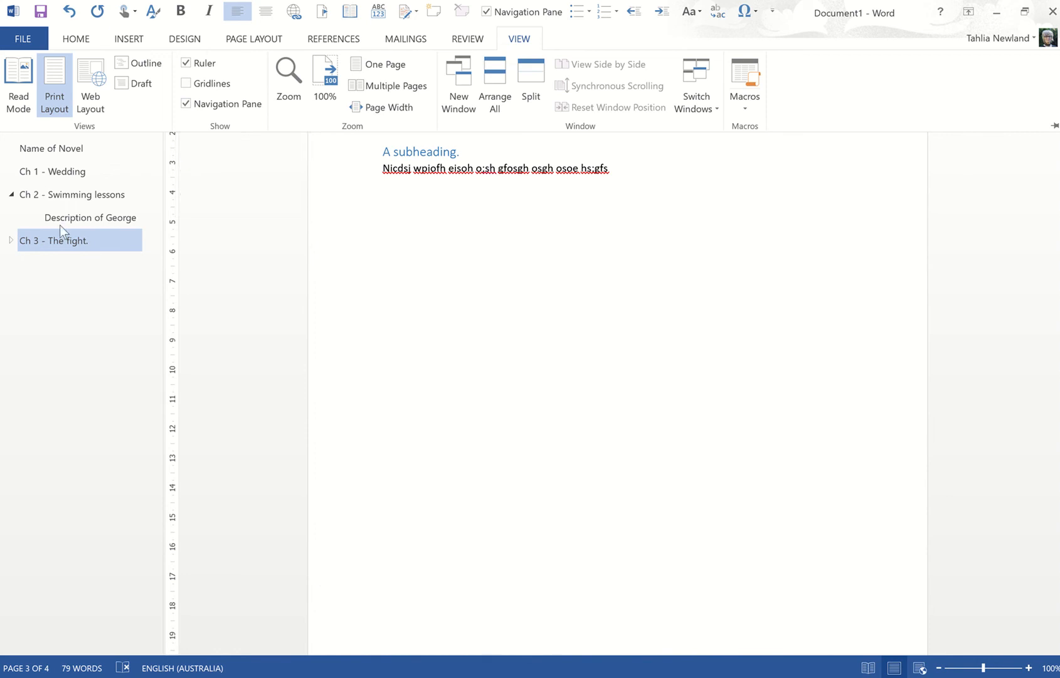
left_click(548, 230)
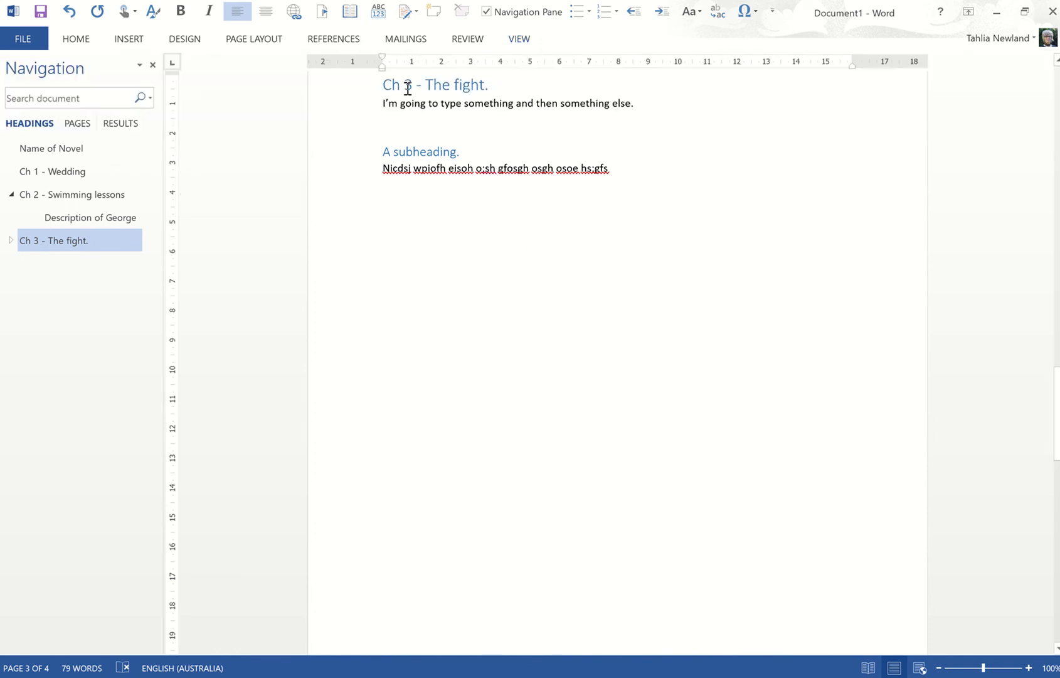
left_click(73, 39)
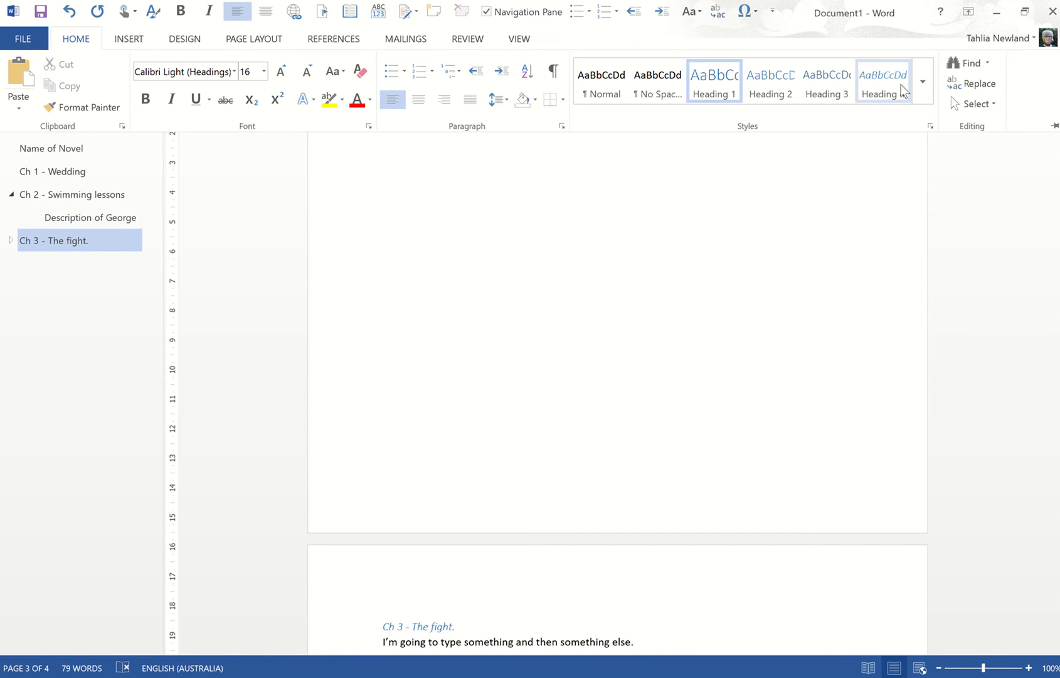
left_click(691, 256)
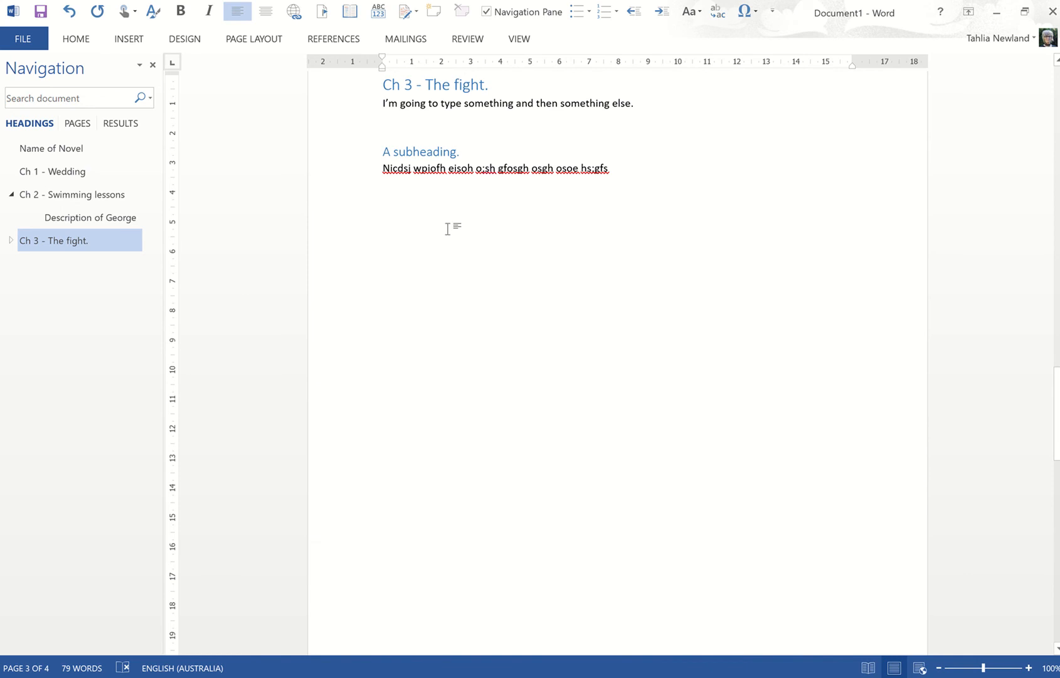
scroll(405, 233, "up", 1)
scroll(404, 233, "up", 2)
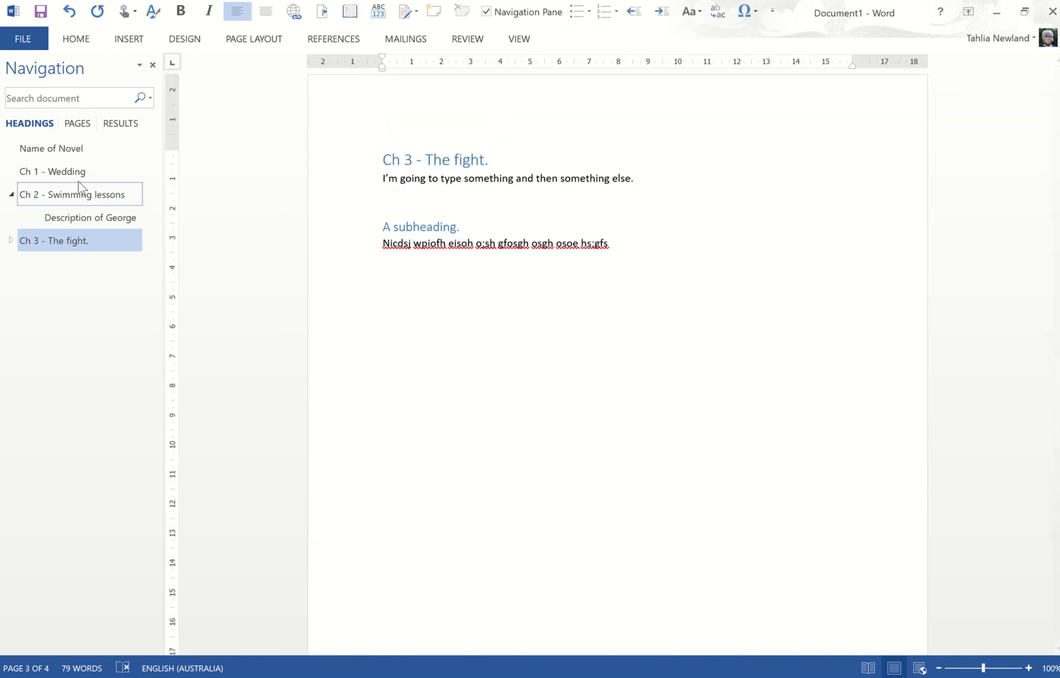
- Add the line "This is where we are going to take a look at formatting our fonts etc." below the "Ch 1 - Wedding" placeholder text
left_click(50, 171)
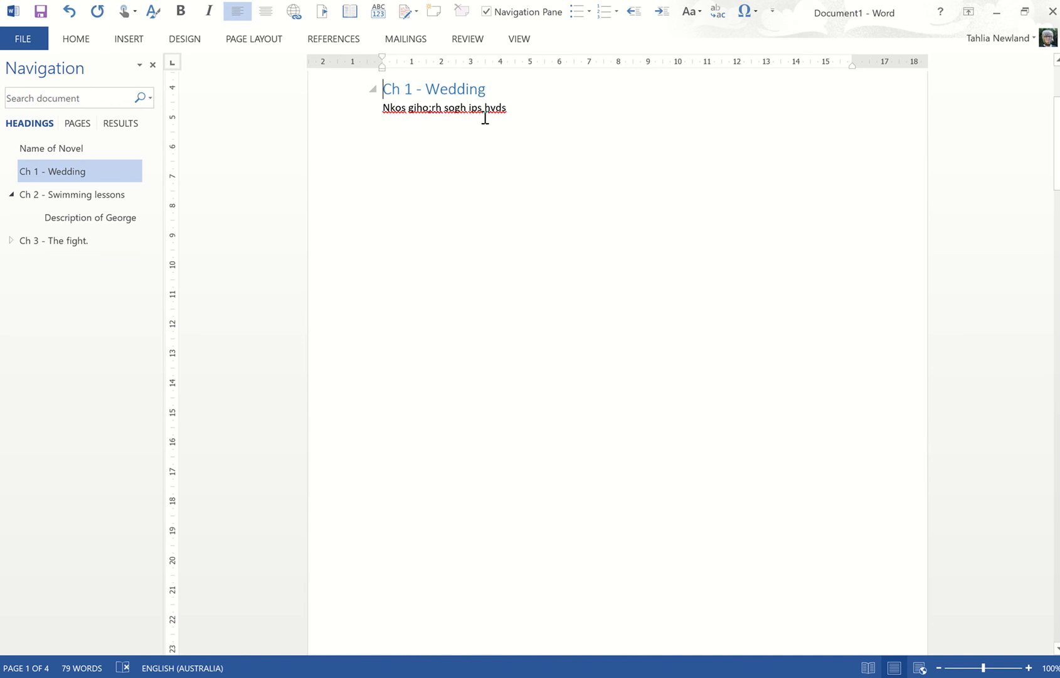
left_click(514, 107)
key("Return")
key("Return")
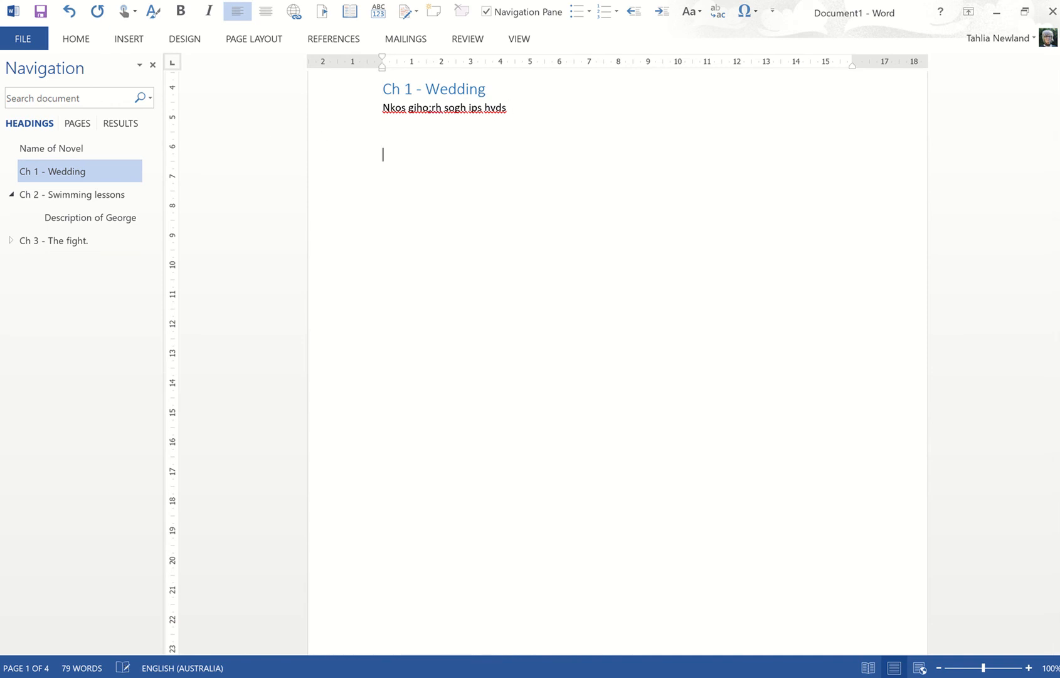
type("This is where we are g")
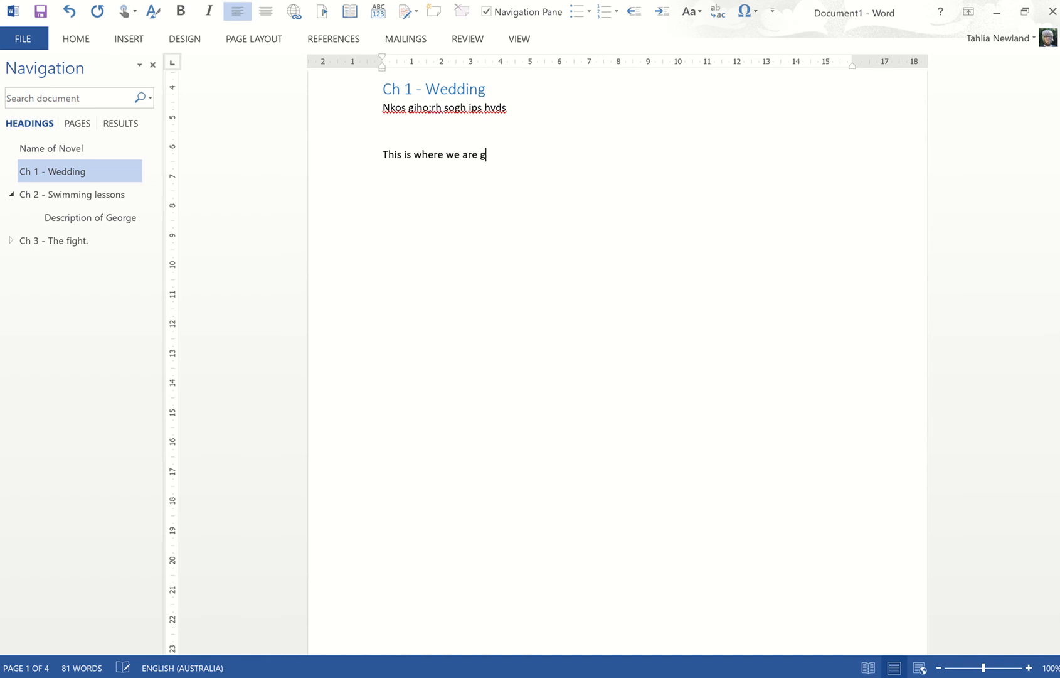
type("oing to take a look at formatin")
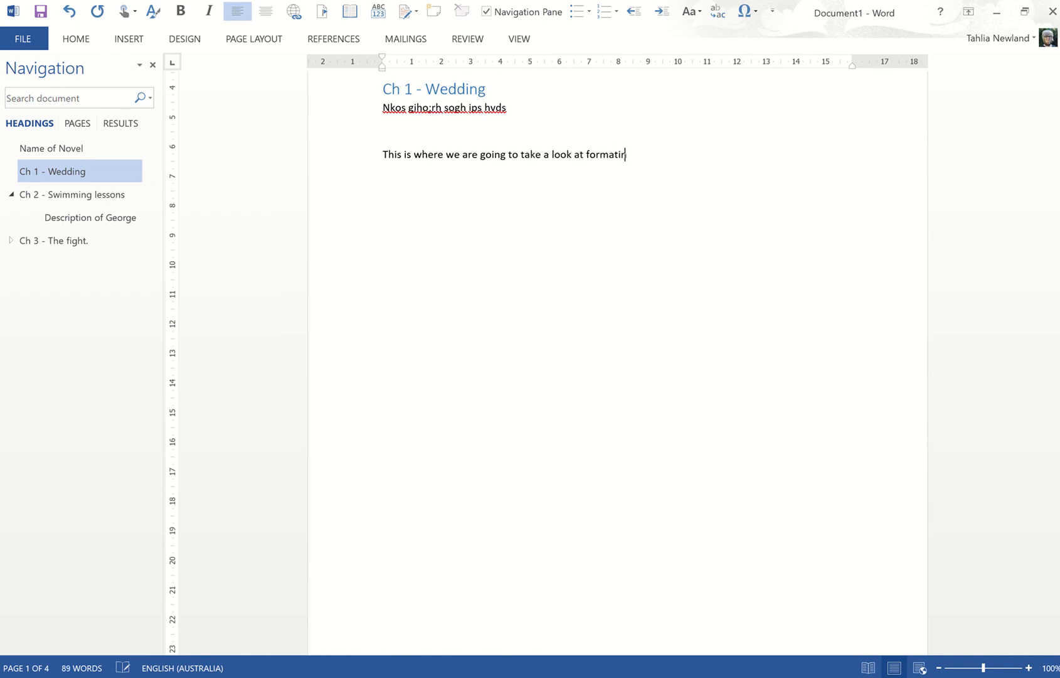
type("g our fonts eyc")
key("BackSpace")
key("BackSpace")
type("tc")
- Check which gallery style is applied to the new sentence about formatting fonts
left_click(496, 154)
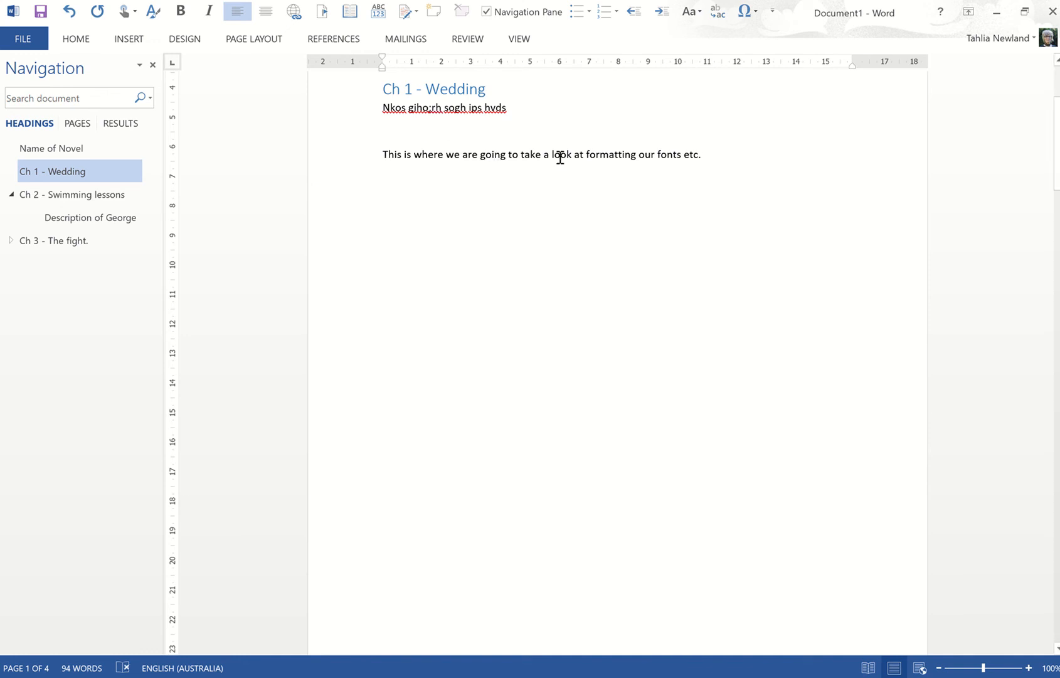
left_click(398, 154)
left_click(83, 46)
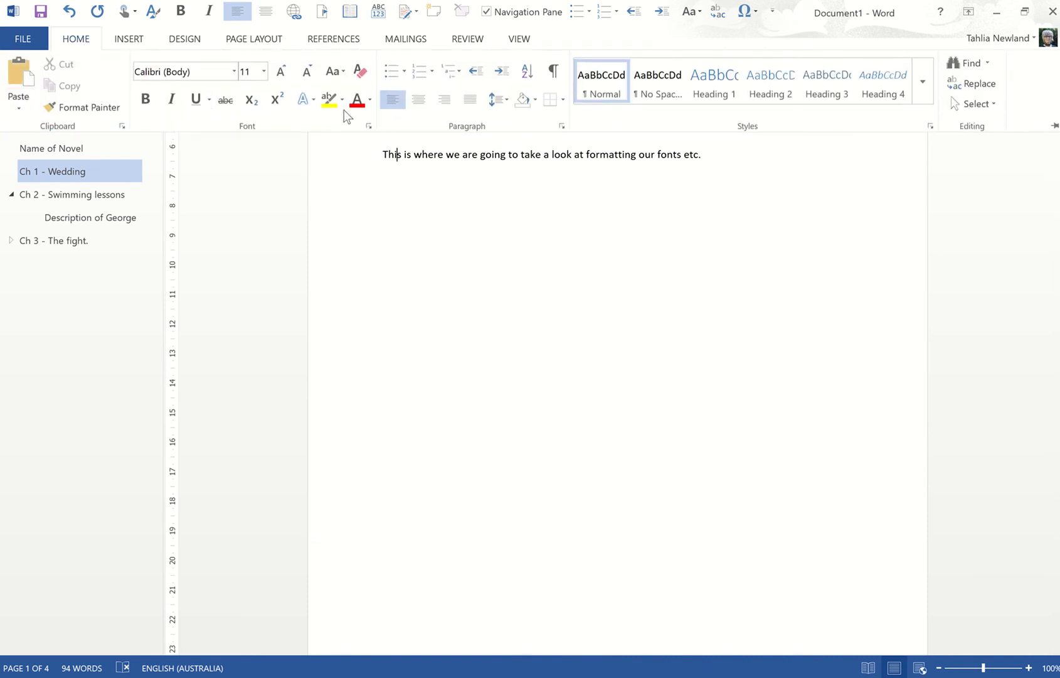
left_click(596, 93)
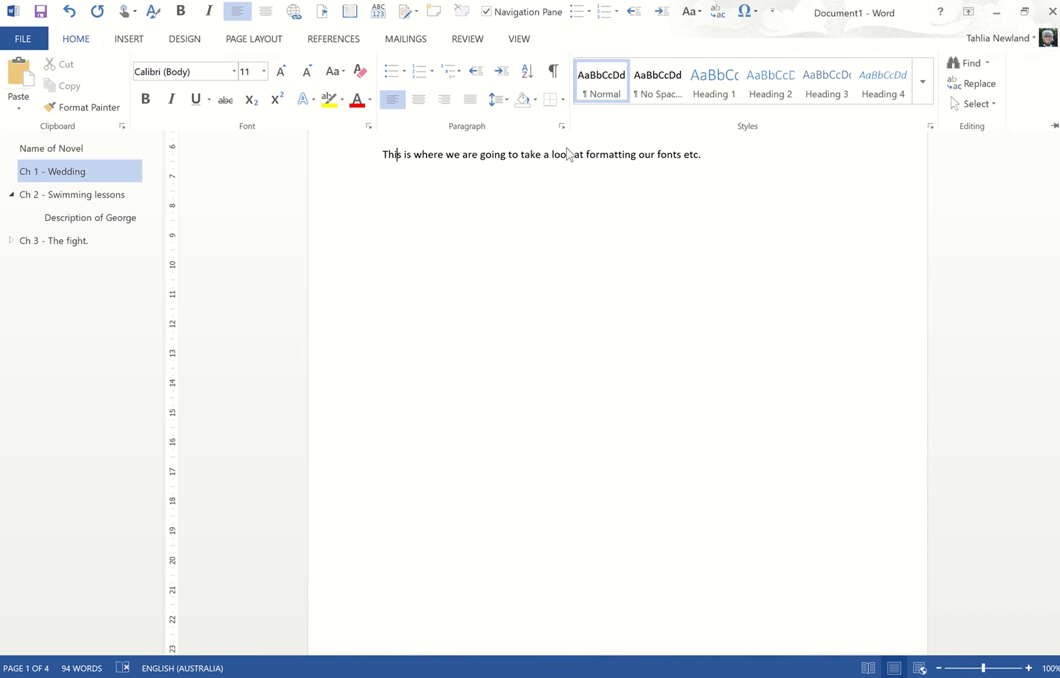
right_click(562, 154)
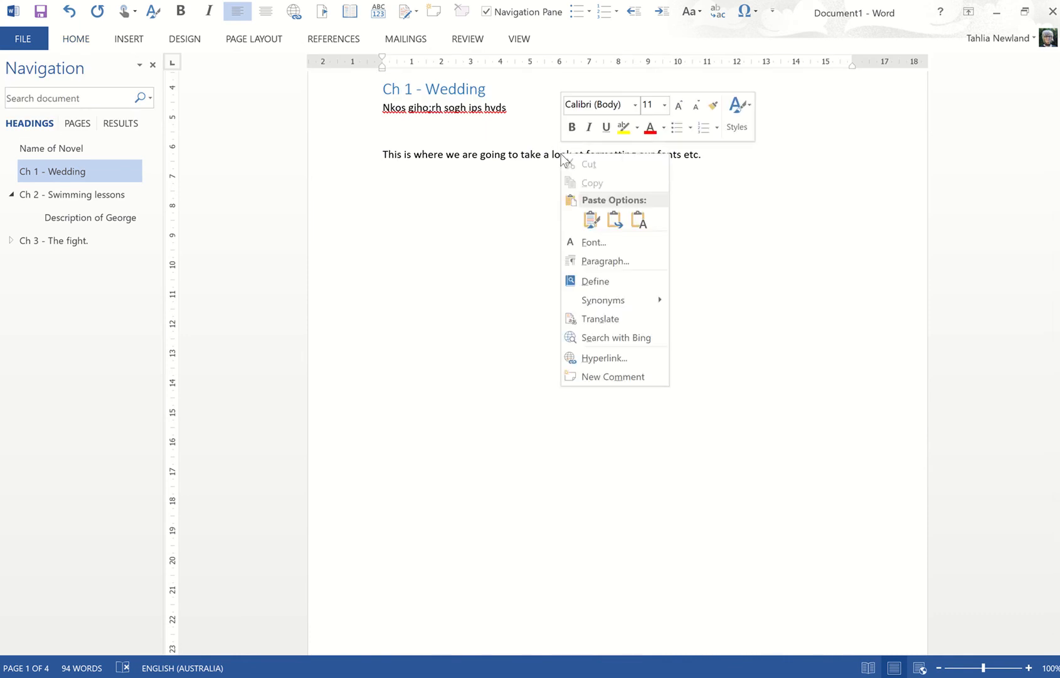
left_click(742, 124)
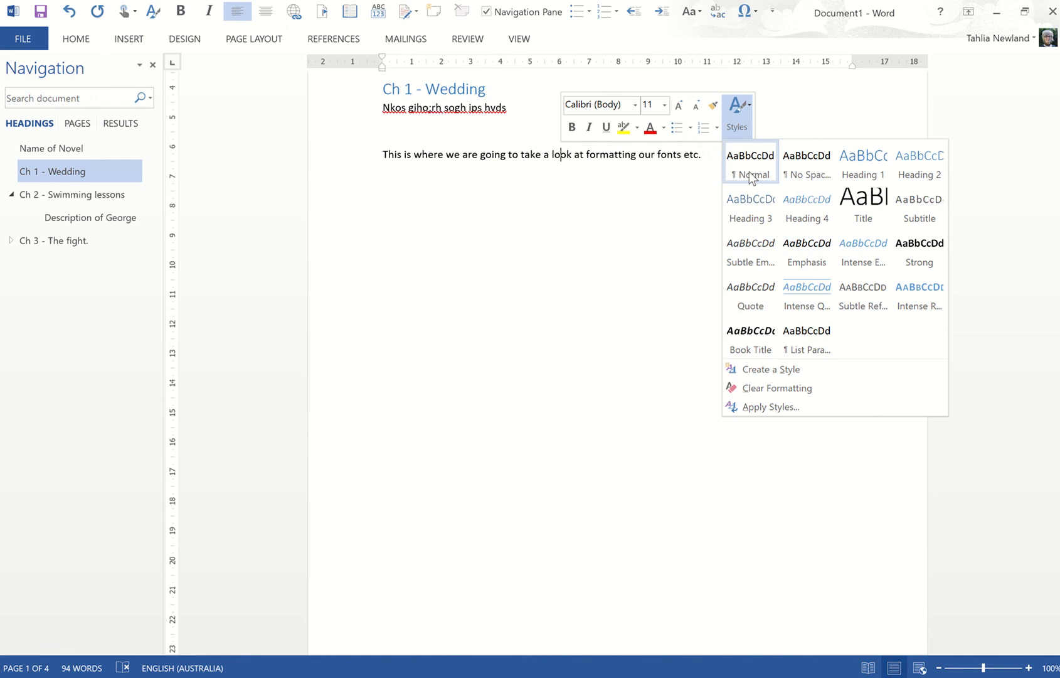
left_click(702, 161)
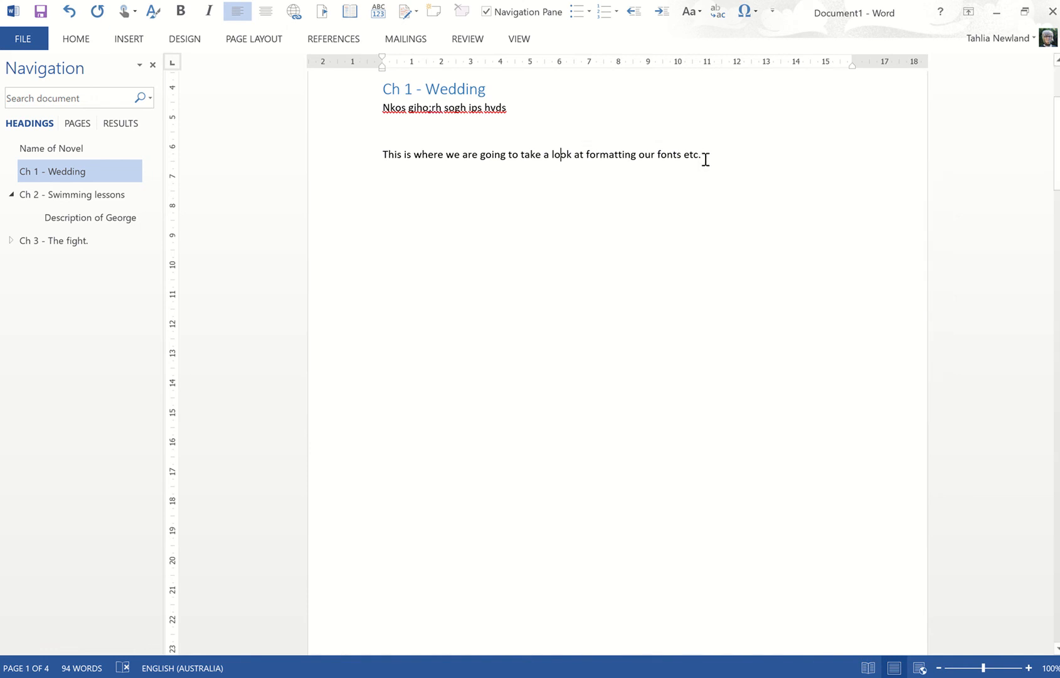
- Add a paragraph below the formatting sentence starting "Here is another paragrapj." and continue it with random filler text onto a second line
key("Return")
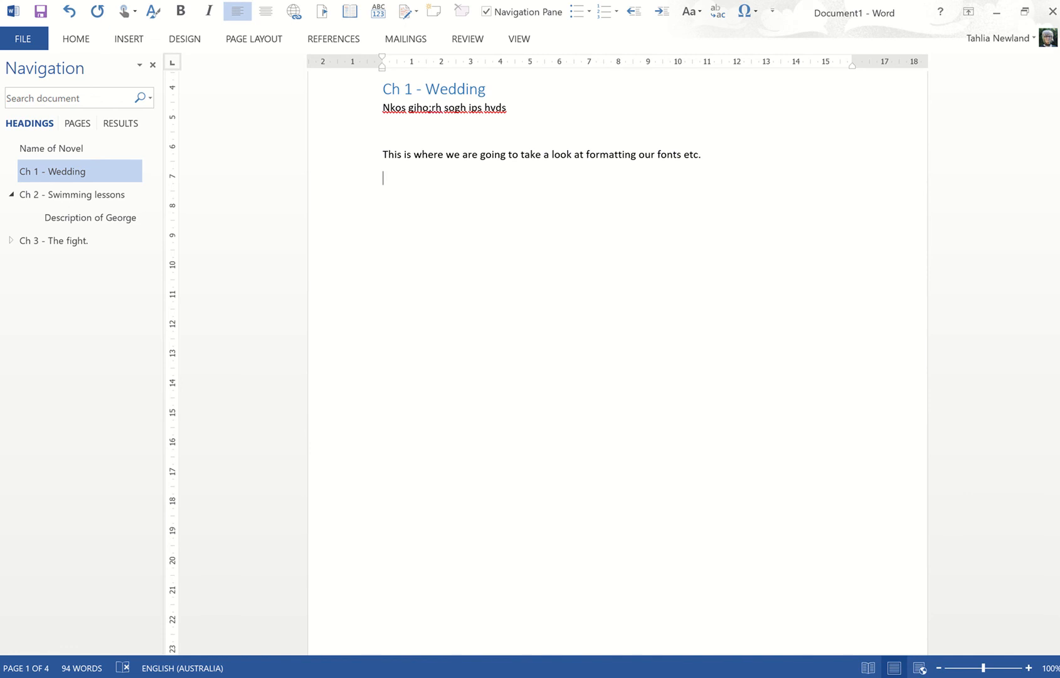
type("Here is another paragra[h")
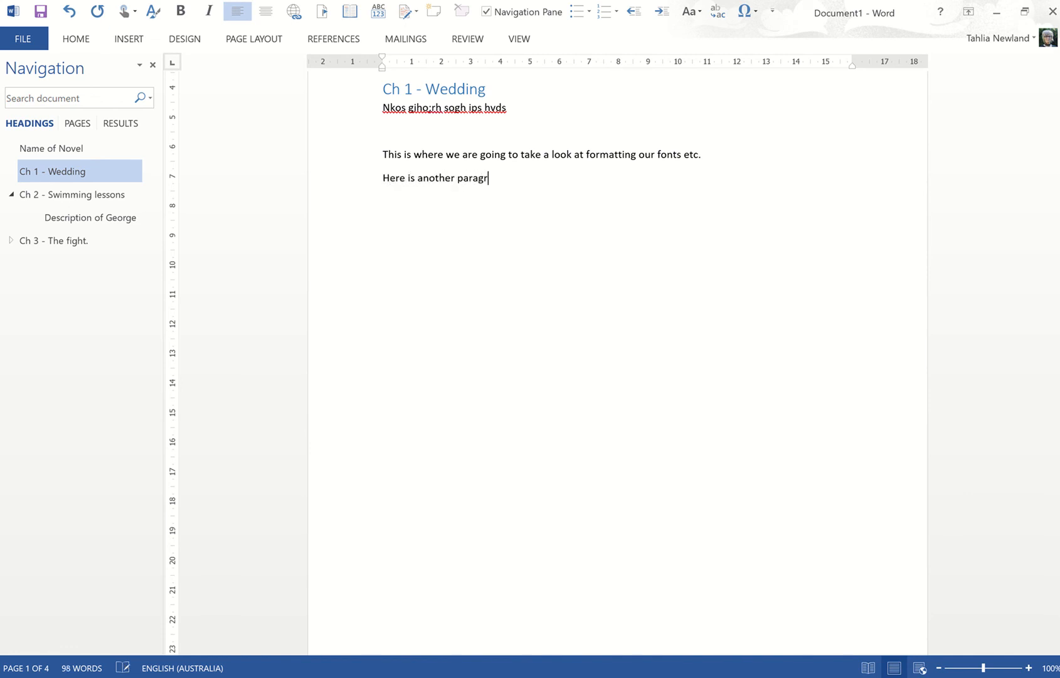
key("BackSpace")
key("BackSpace")
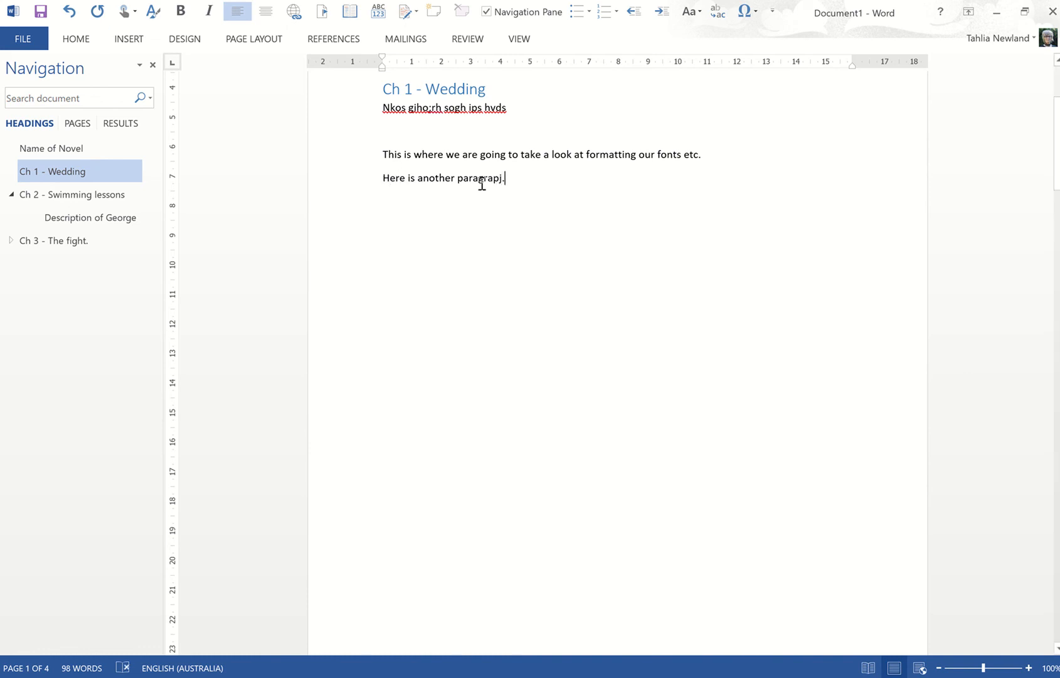
type("Hisp hewp' ")
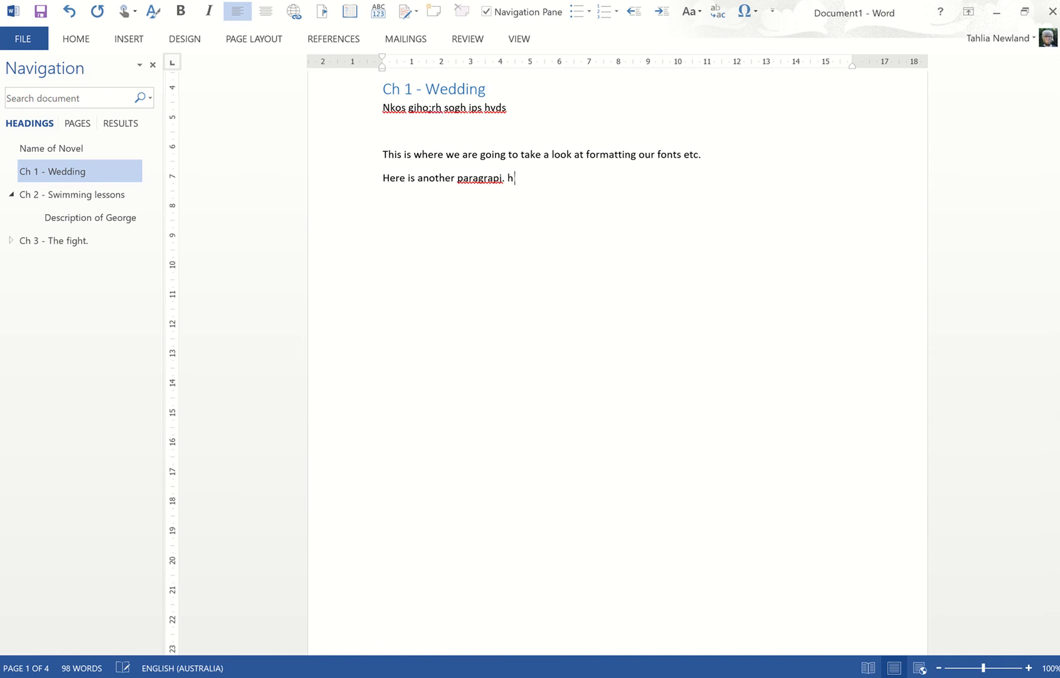
type("ei's jis; jfiwps egiwa jgwa gipj ep'gjapwg rje'ag")
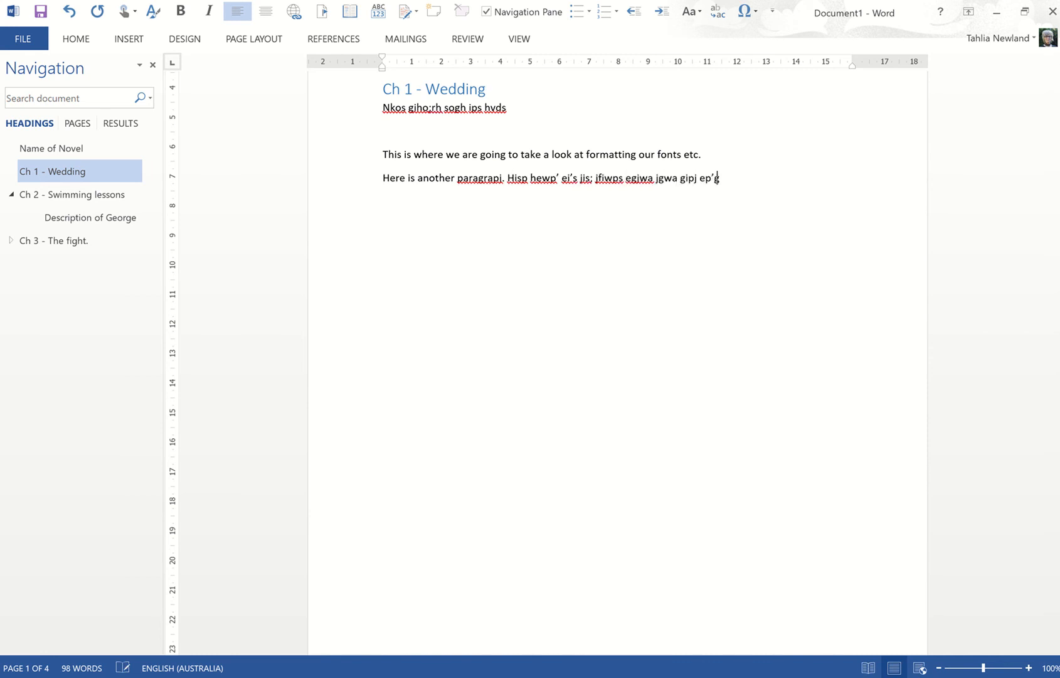
type("h pagi apig'ai egi' ajgopagj pa'ogi a'aoeg jpa'")
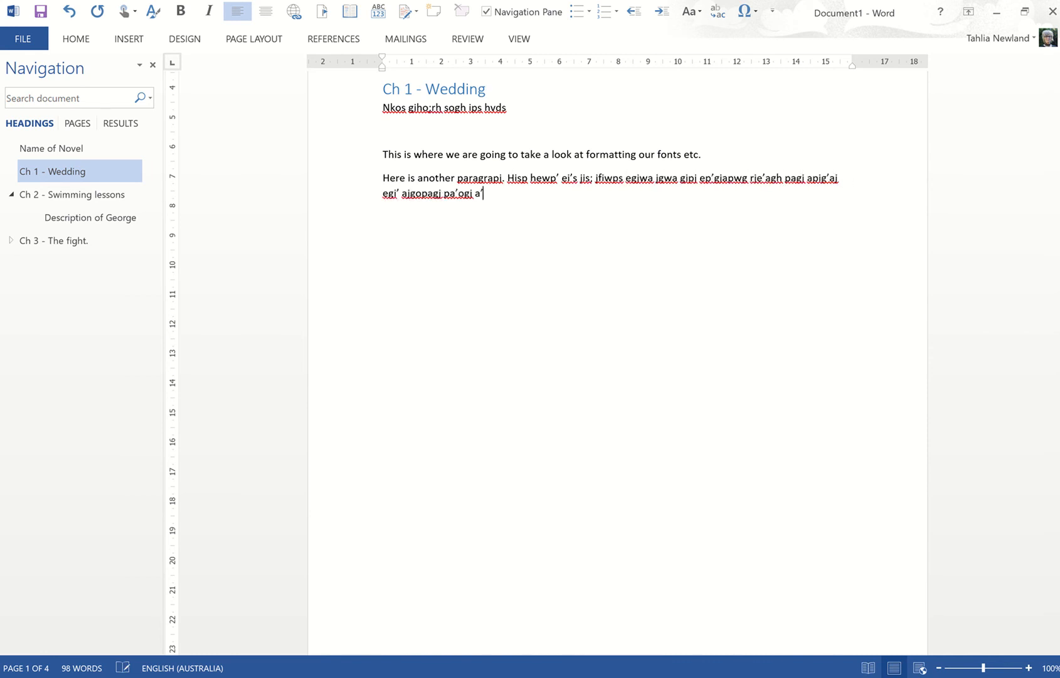
type("j gpa' ga")
key("Return")
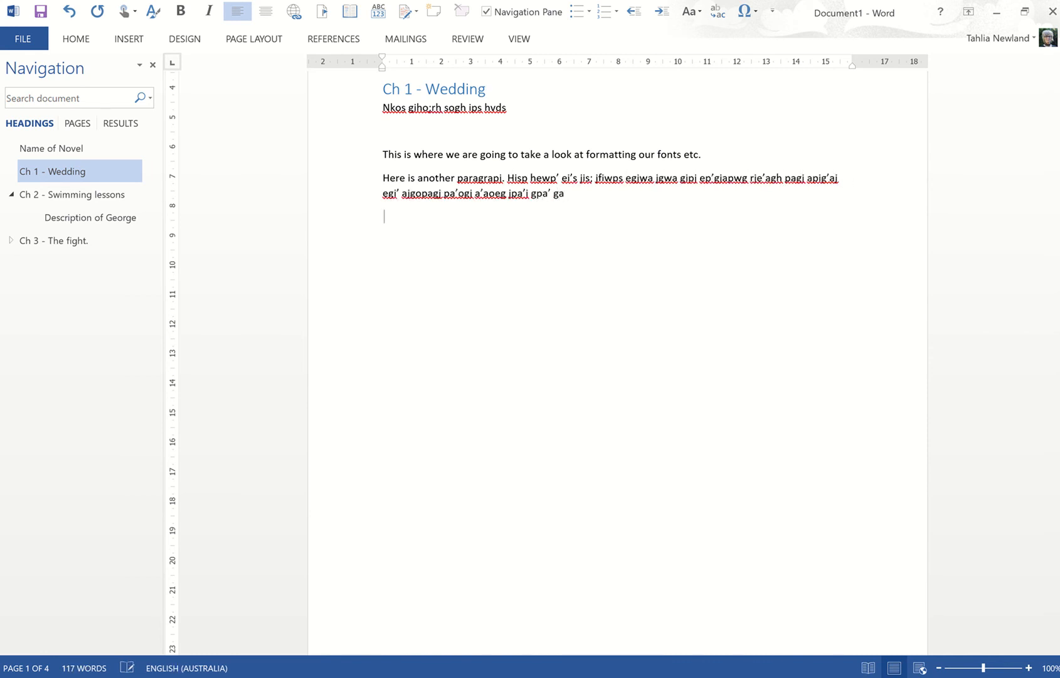
- Add a third paragraph reading "Here's an other padarahais fhao;t hjeiop;tj" to the Wedding chapter
type("here")
type("'s an other")
type(" padarahais fhao;t hjeiop;tj")
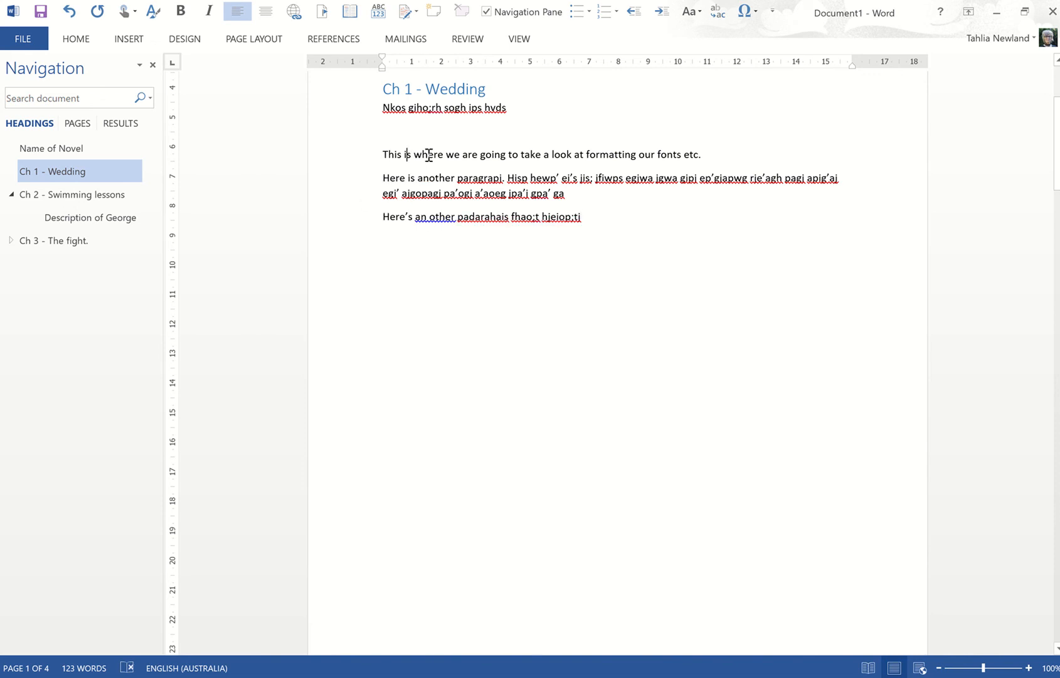
- Open the Normal style of the body text for modification and set its font size to 12
right_click(449, 154)
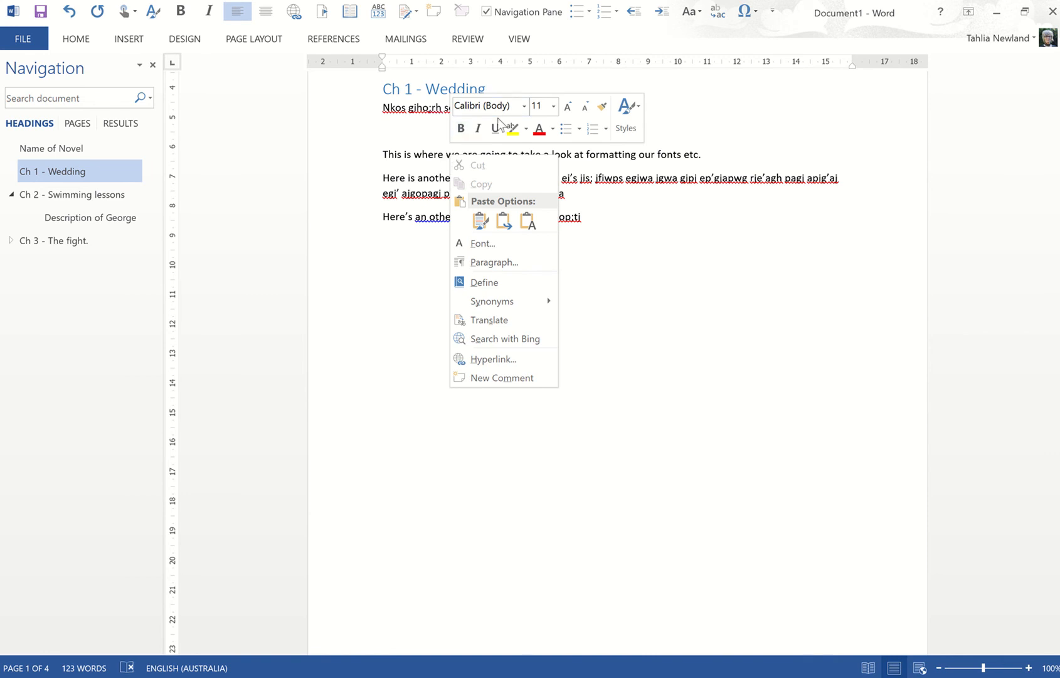
left_click(381, 154)
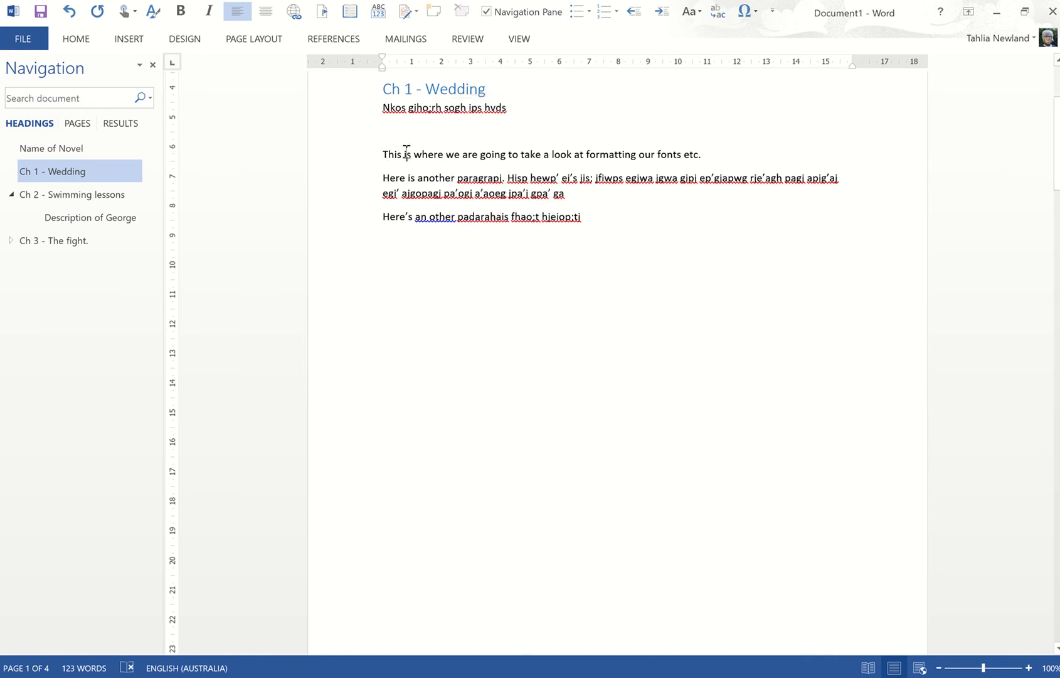
right_click(406, 152)
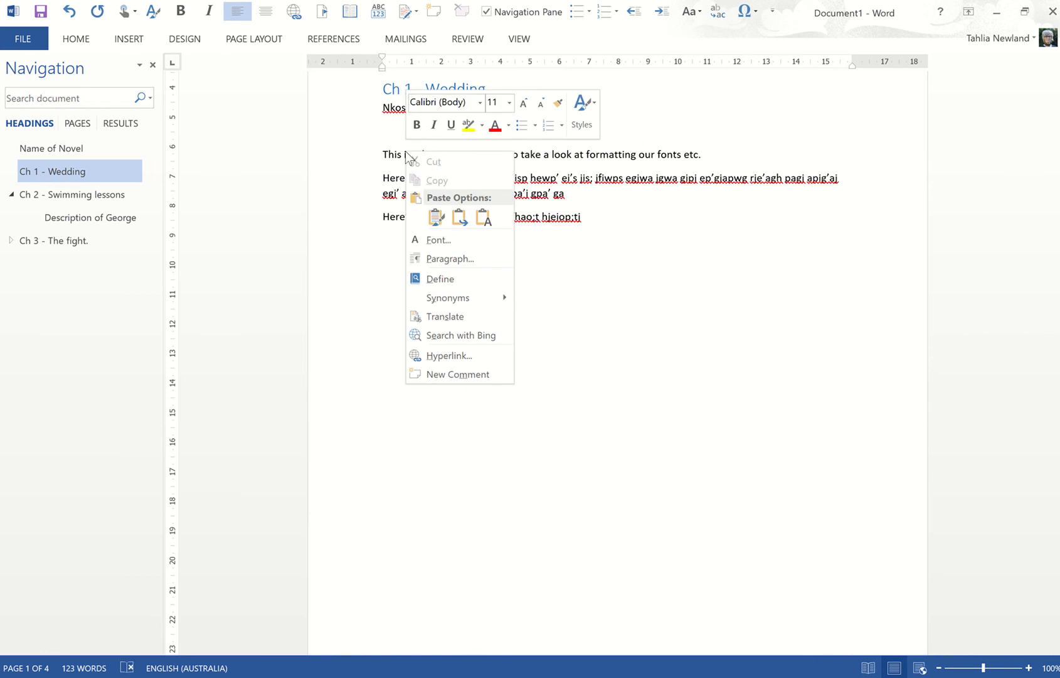
left_click(581, 118)
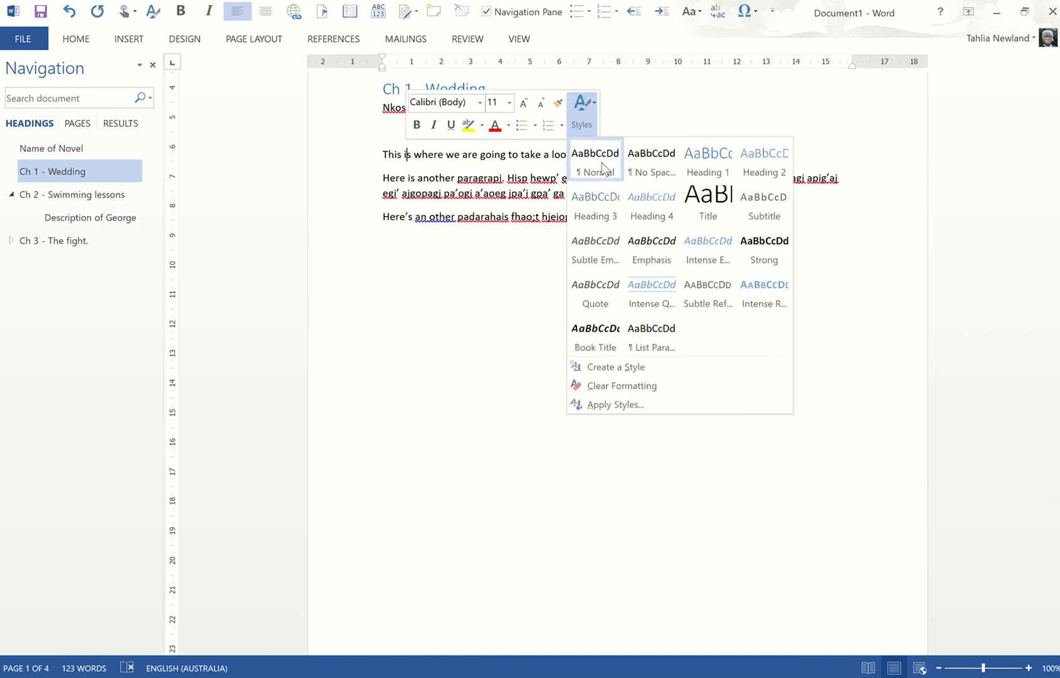
right_click(601, 162)
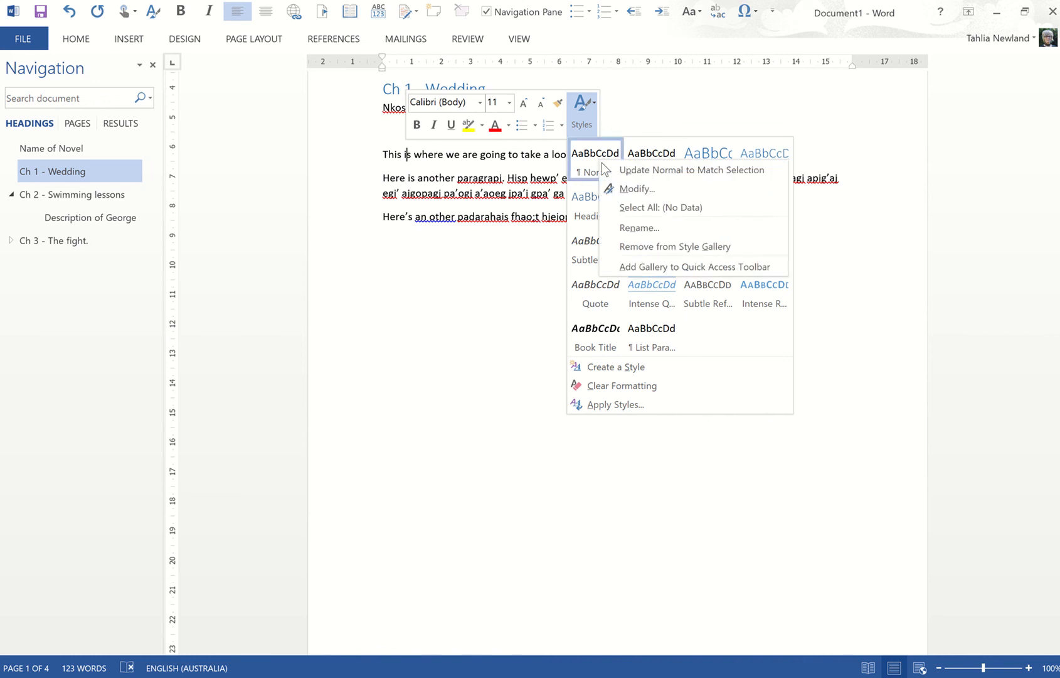
left_click(638, 188)
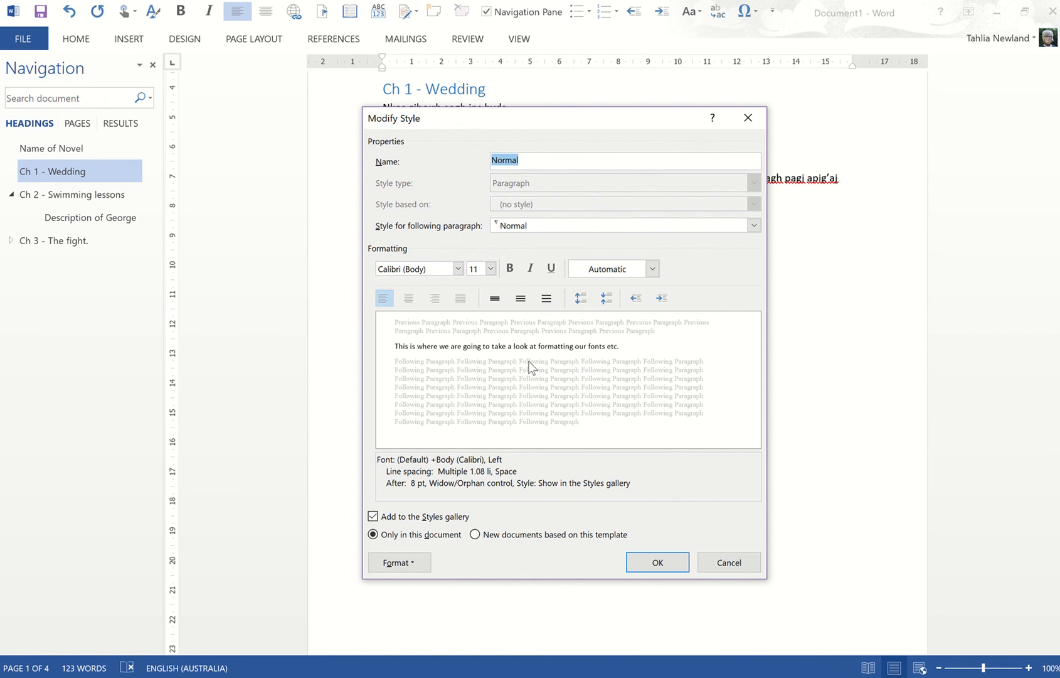
left_click(491, 268)
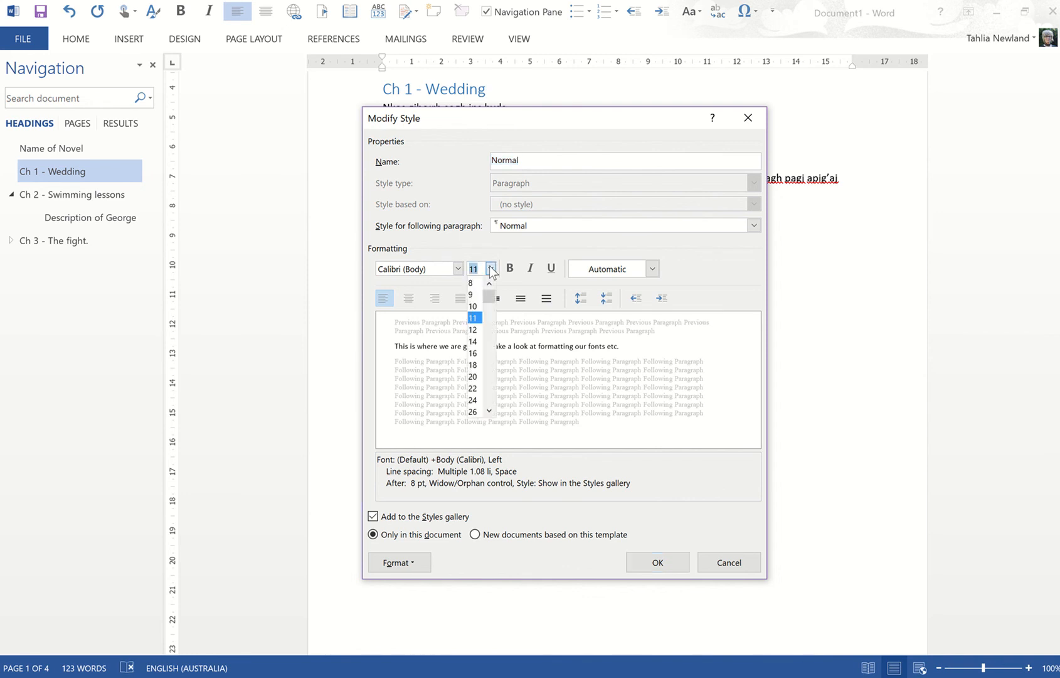
left_click(477, 330)
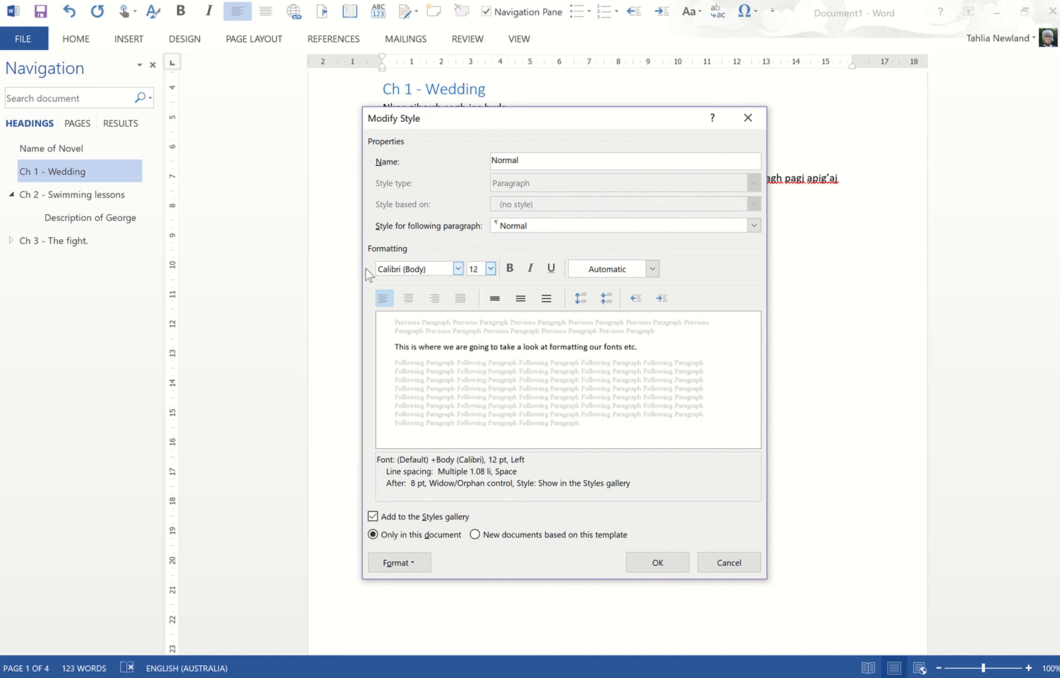
- Give the Normal style a special first-line indent of 1.27 cm in its paragraph format
left_click_drag(485, 119, 477, 91)
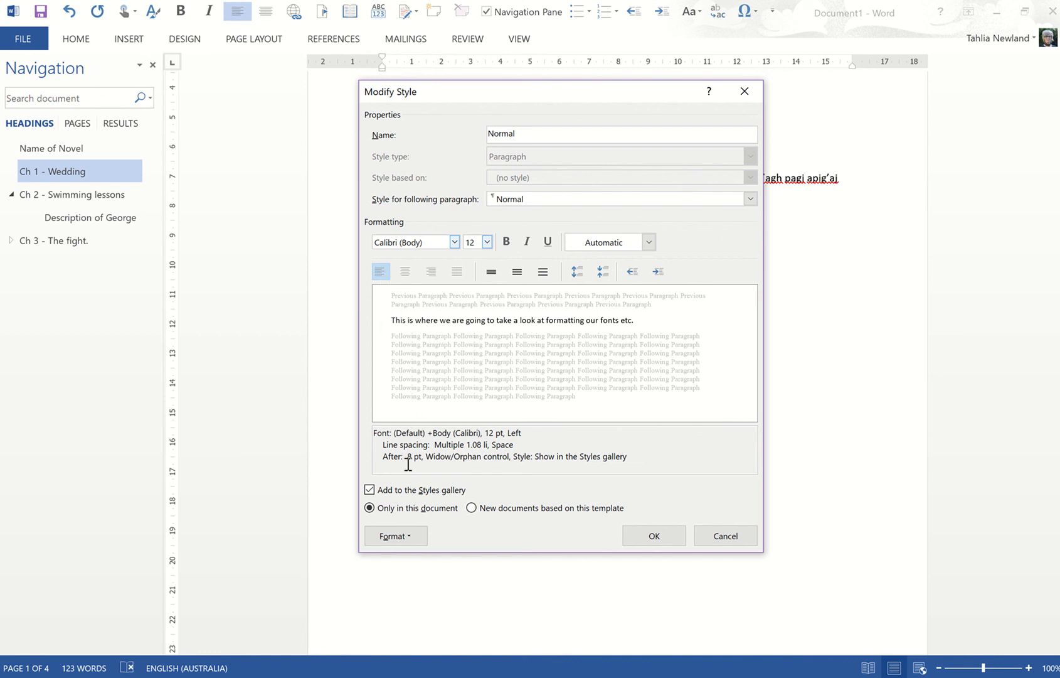
left_click(407, 535)
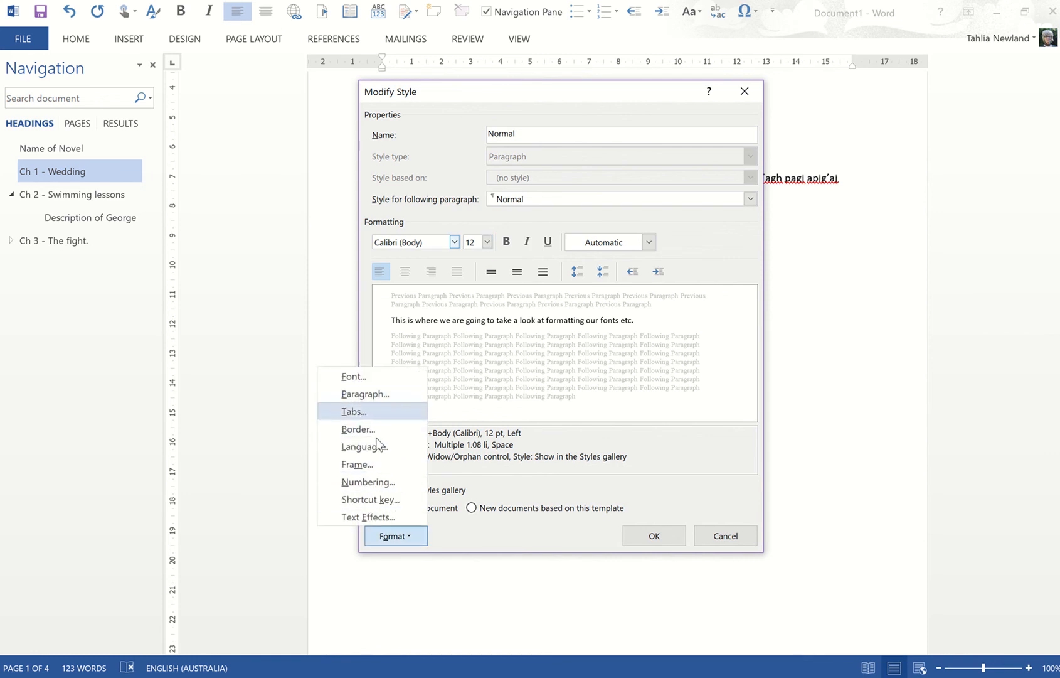
left_click(366, 394)
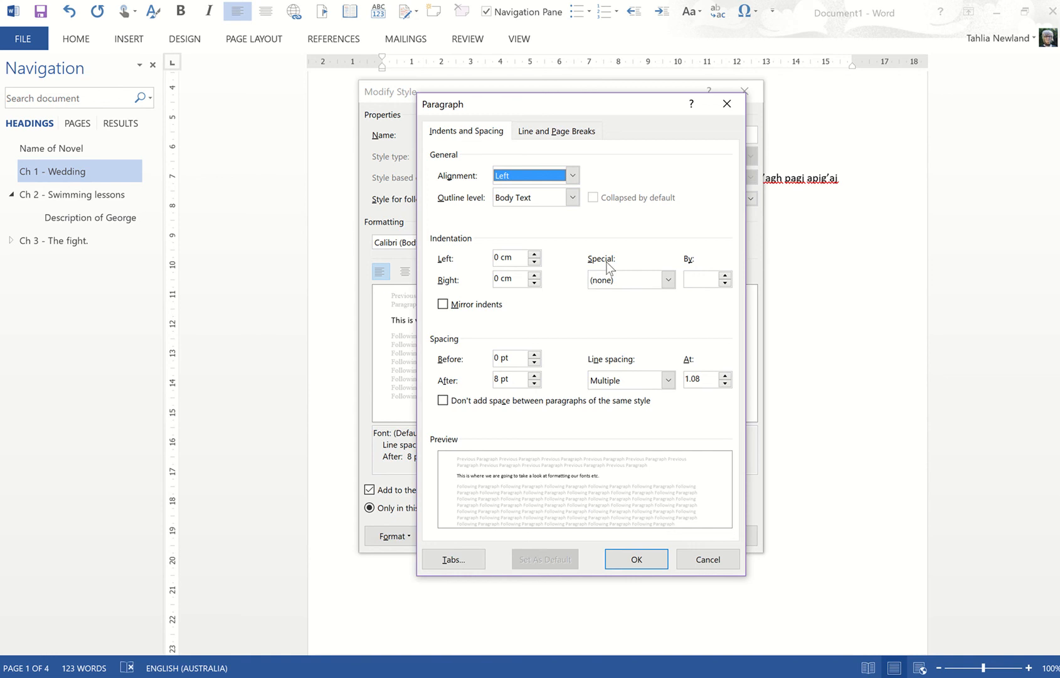
left_click(669, 280)
left_click(639, 307)
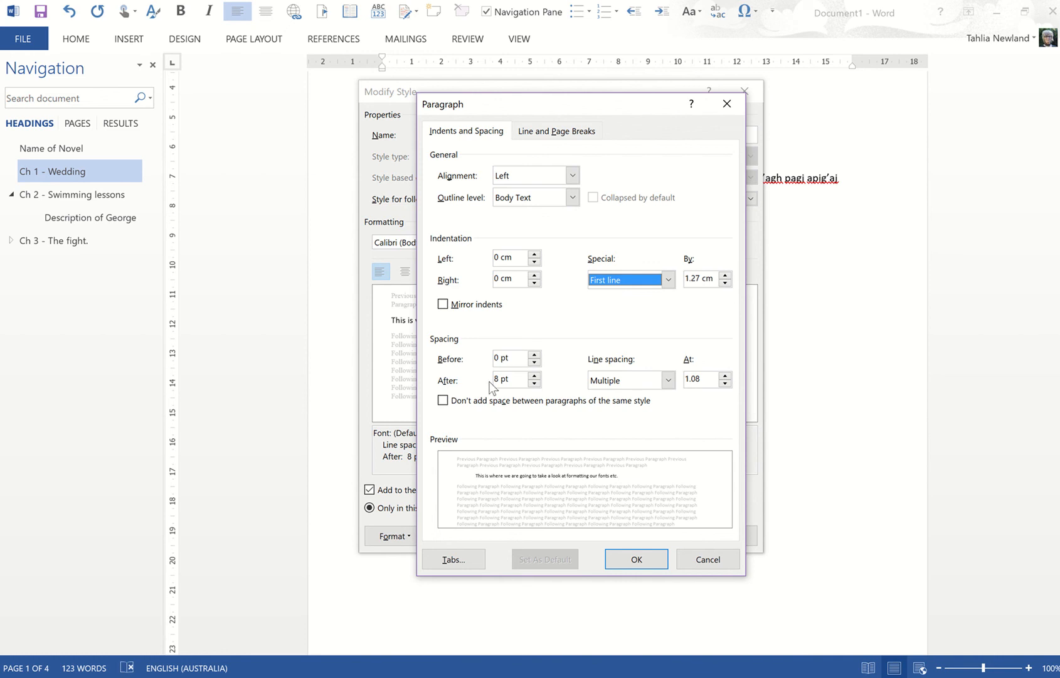
- Set the Normal style's spacing after paragraphs to 0 pt and its line spacing to 1.5 lines
left_click(534, 383)
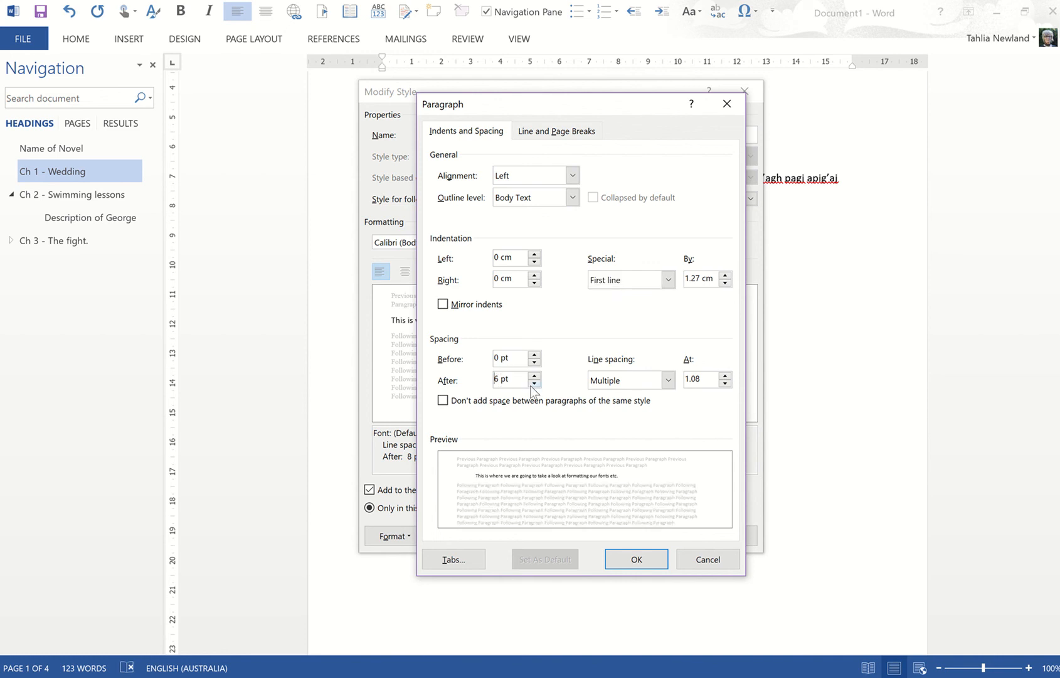
left_click(534, 383)
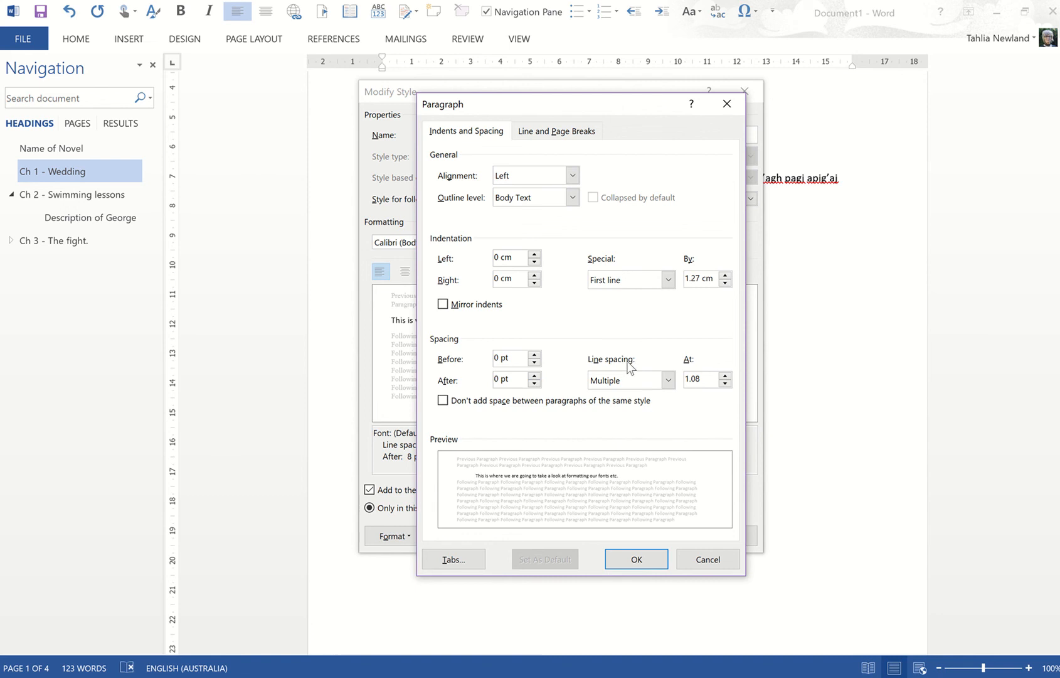
left_click(668, 380)
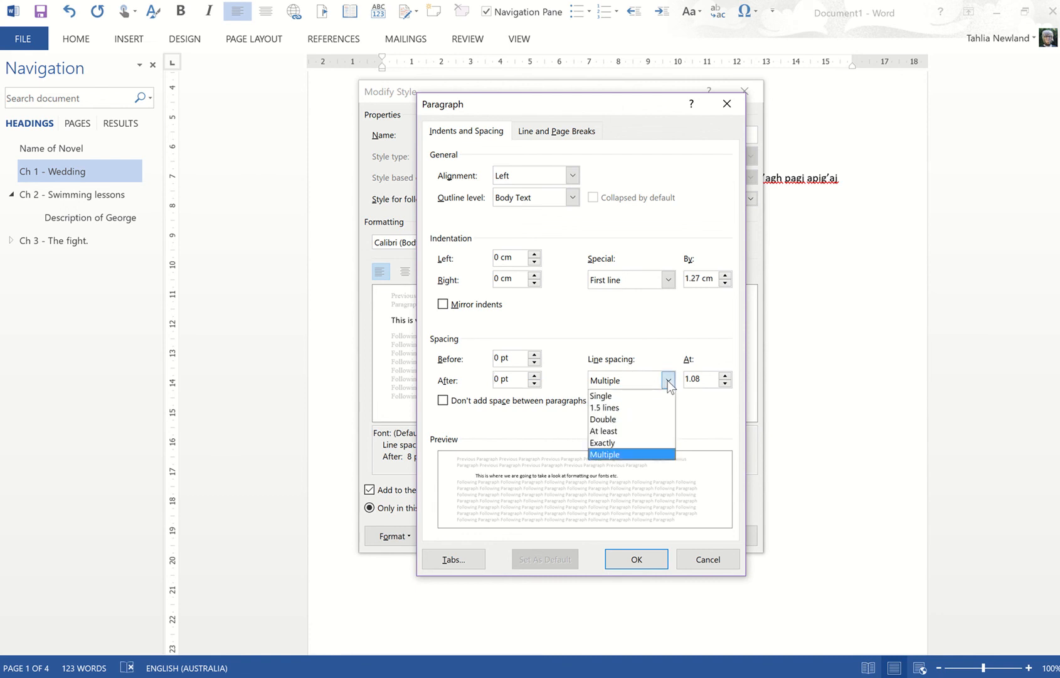
left_click(617, 406)
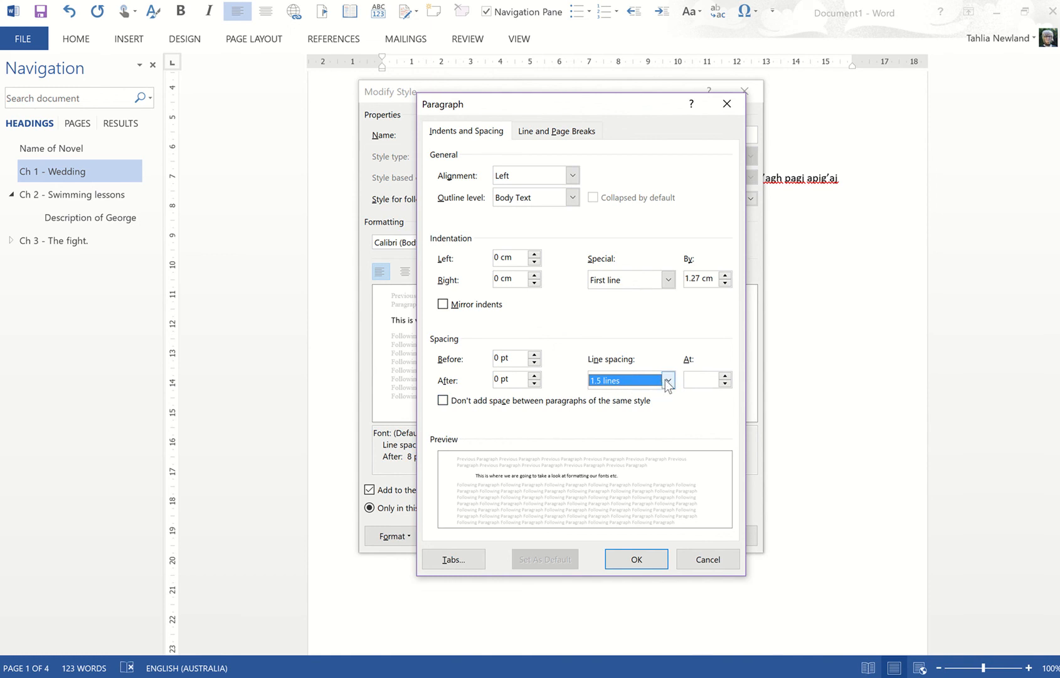
- Try double line spacing for the Normal style and return it to 1.5 lines
left_click(668, 380)
left_click(618, 416)
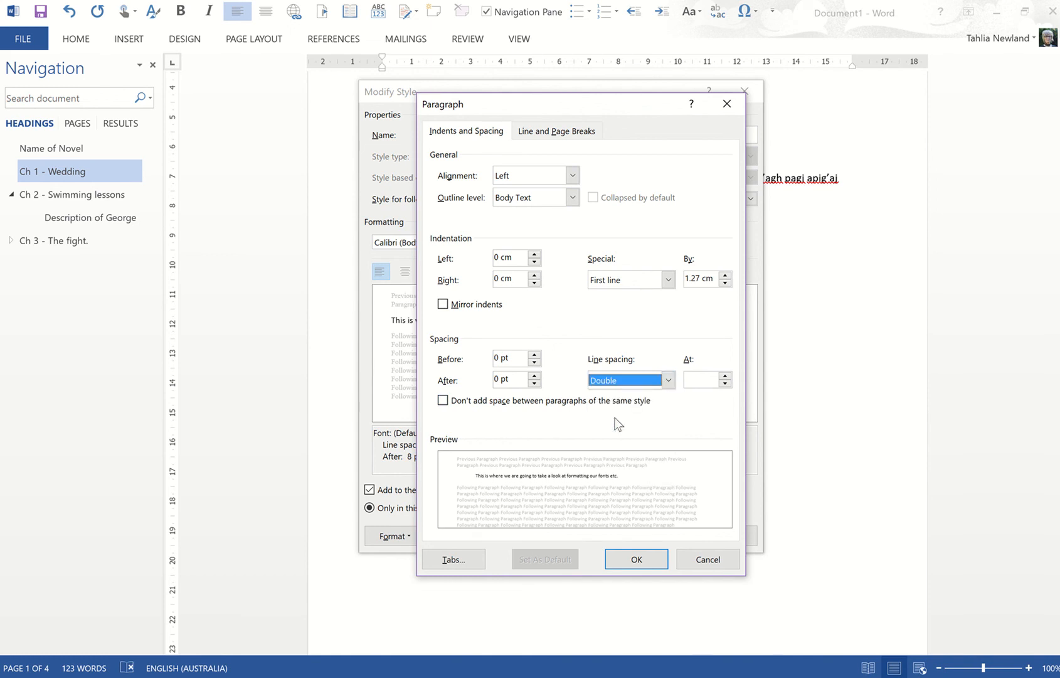
left_click(669, 380)
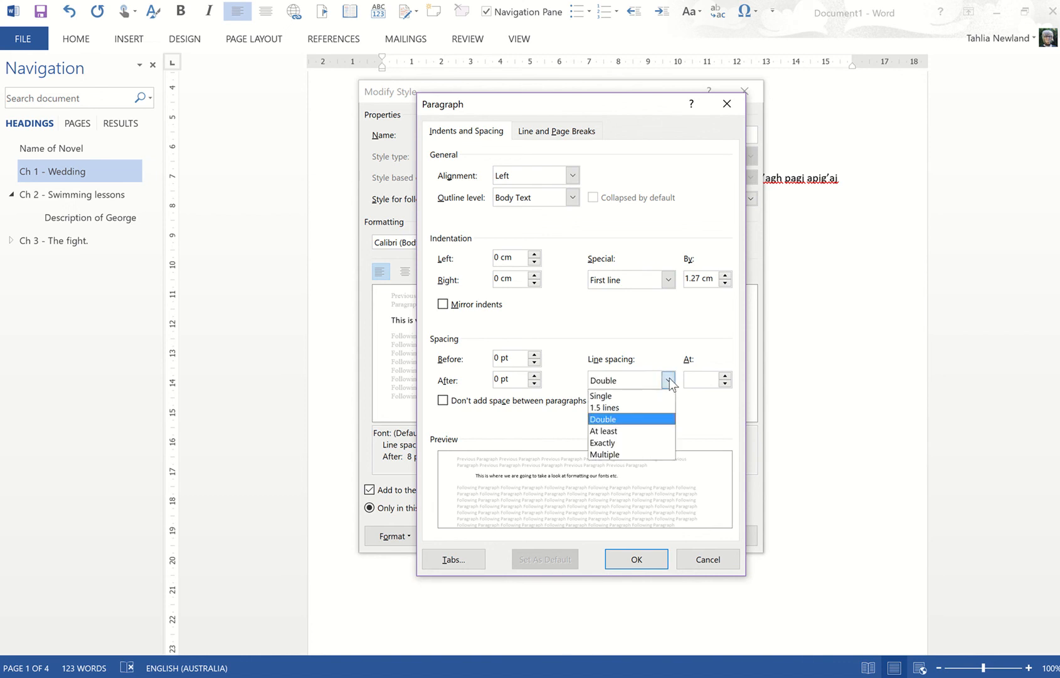
left_click(638, 407)
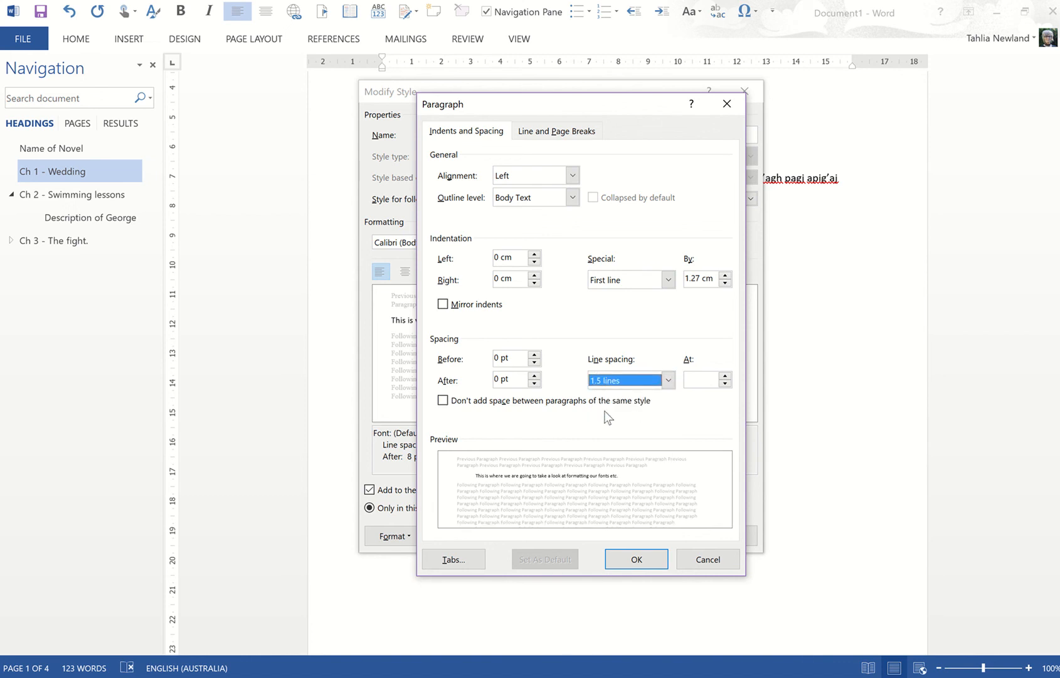
- Keep the line spacing at 1.5 lines and apply the paragraph changes to the Normal style
left_click(668, 381)
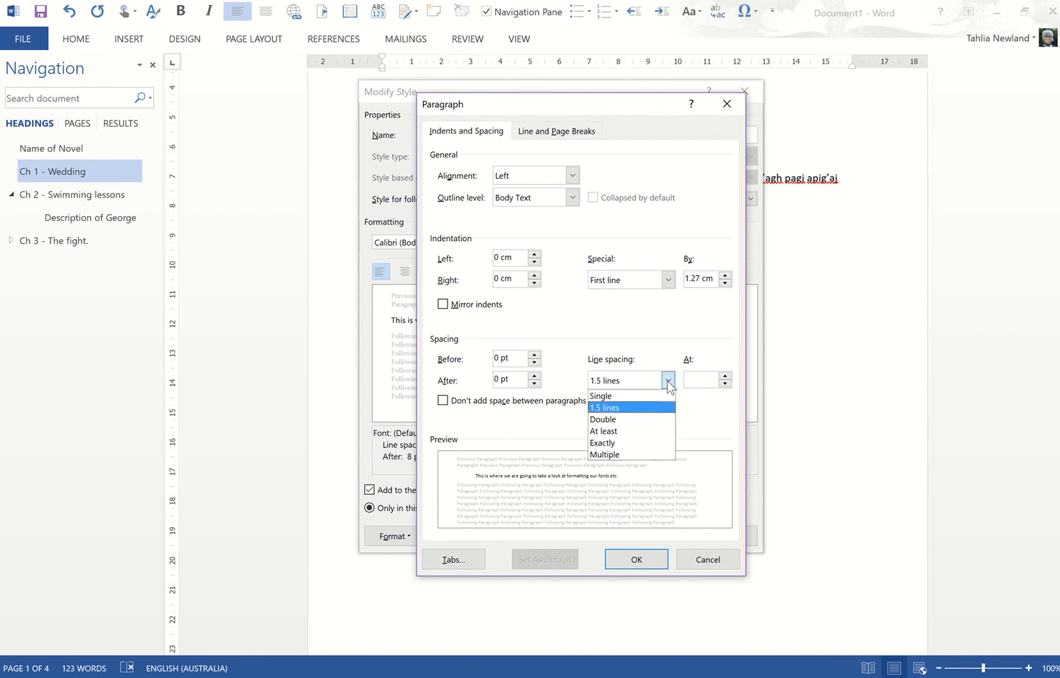
left_click(612, 408)
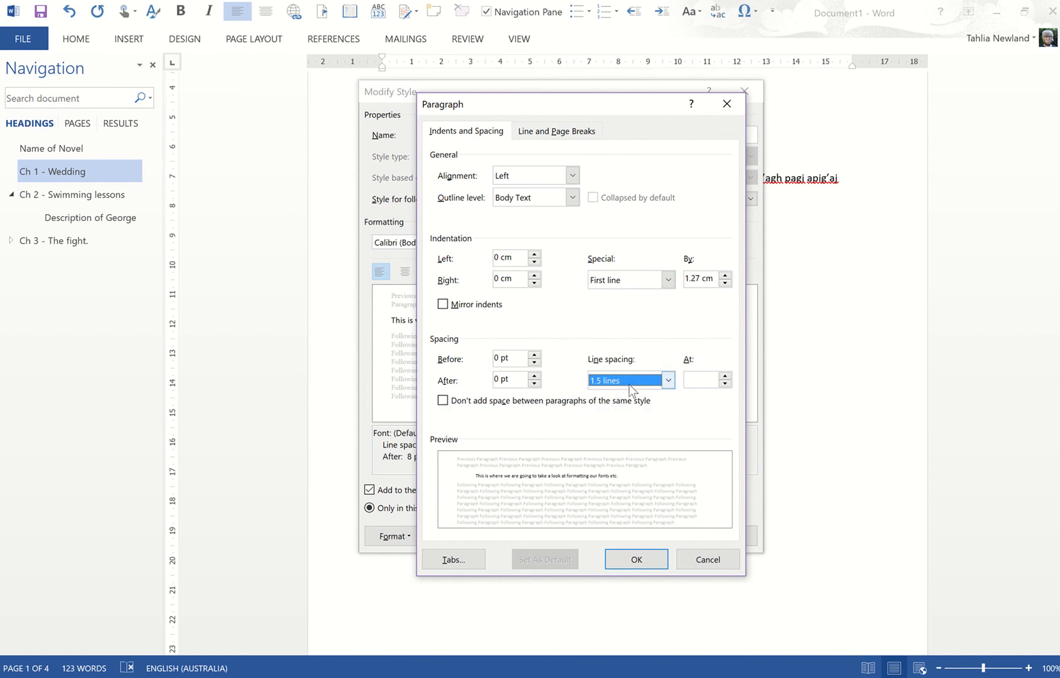
left_click(647, 558)
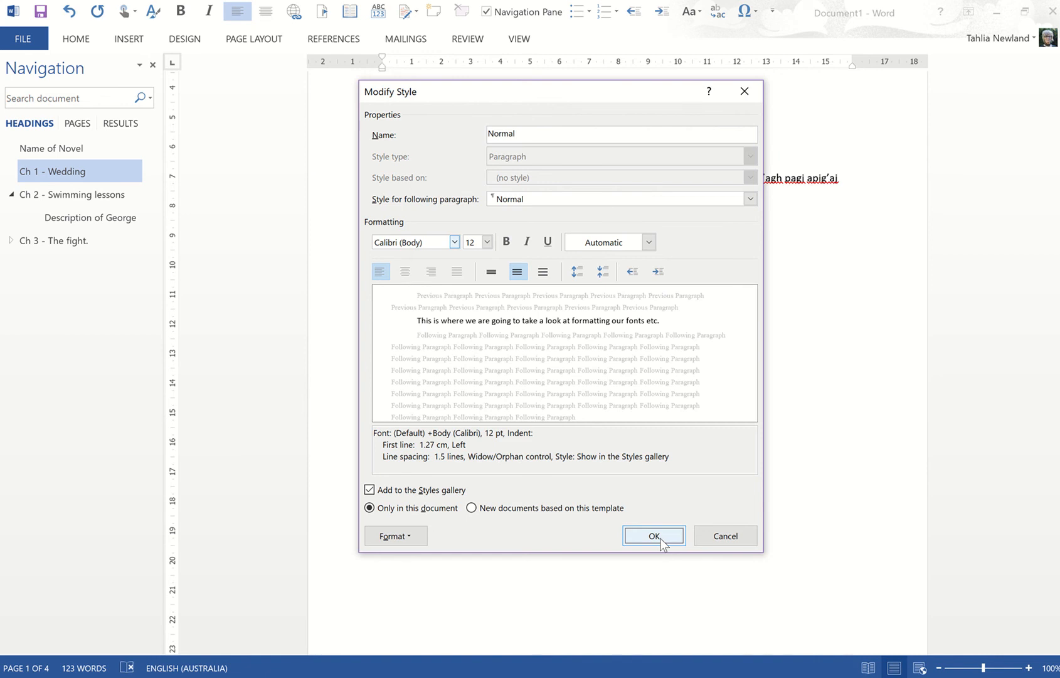
left_click(655, 536)
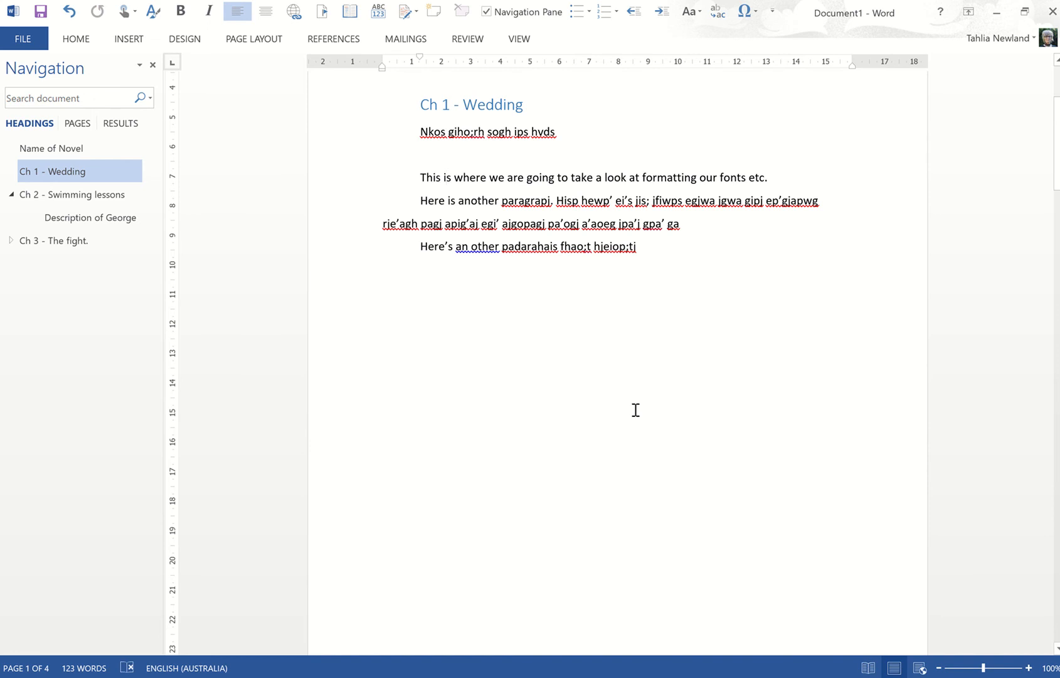
- Remove the first-line indent from the sentence "This is where we are going to take a look at formatting our fonts etc."
scroll(634, 405, "up", 2)
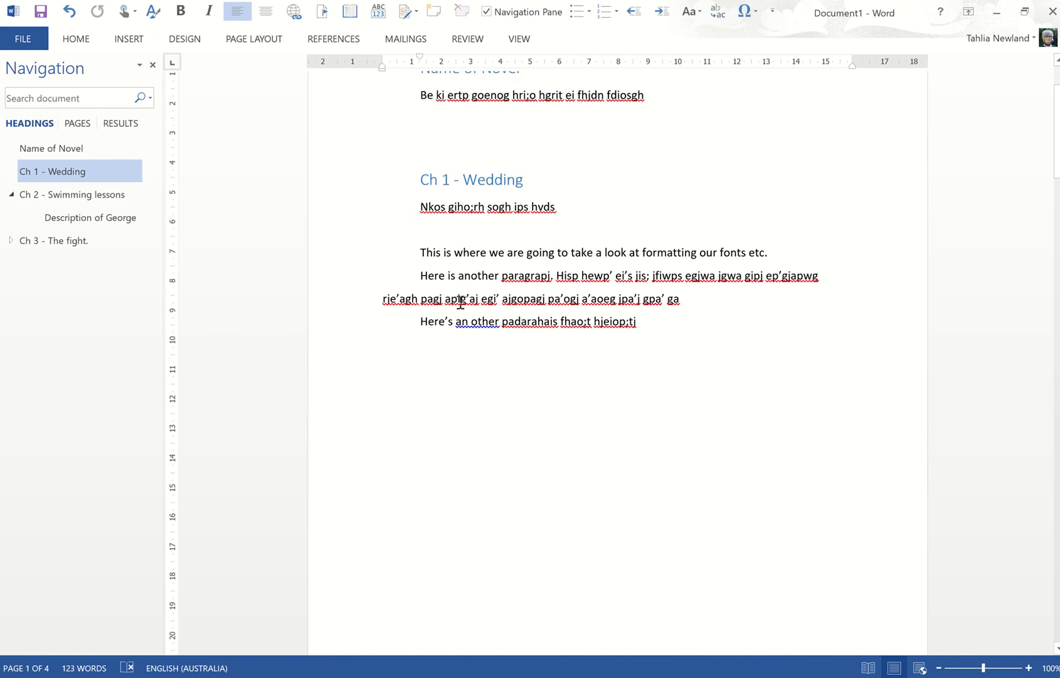
left_click(419, 252)
key("BackSpace")
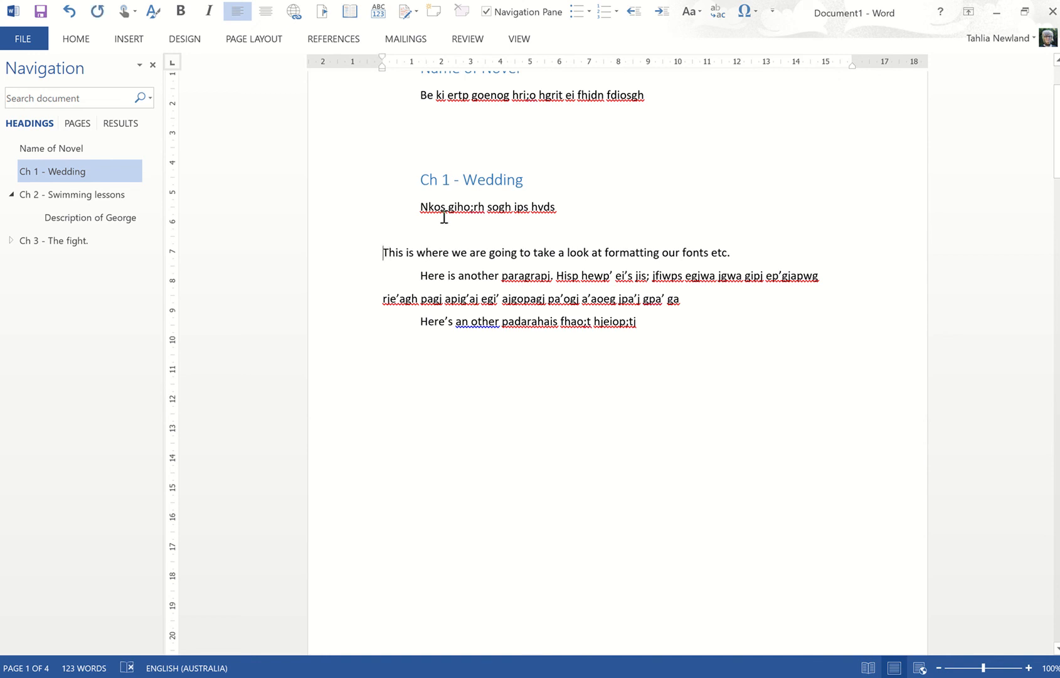
- Delete the filler line "Nkos giho;rh sogh ips hvds" below the Ch 1 - Wedding heading
left_click(414, 206)
left_click_drag(435, 209, 580, 208)
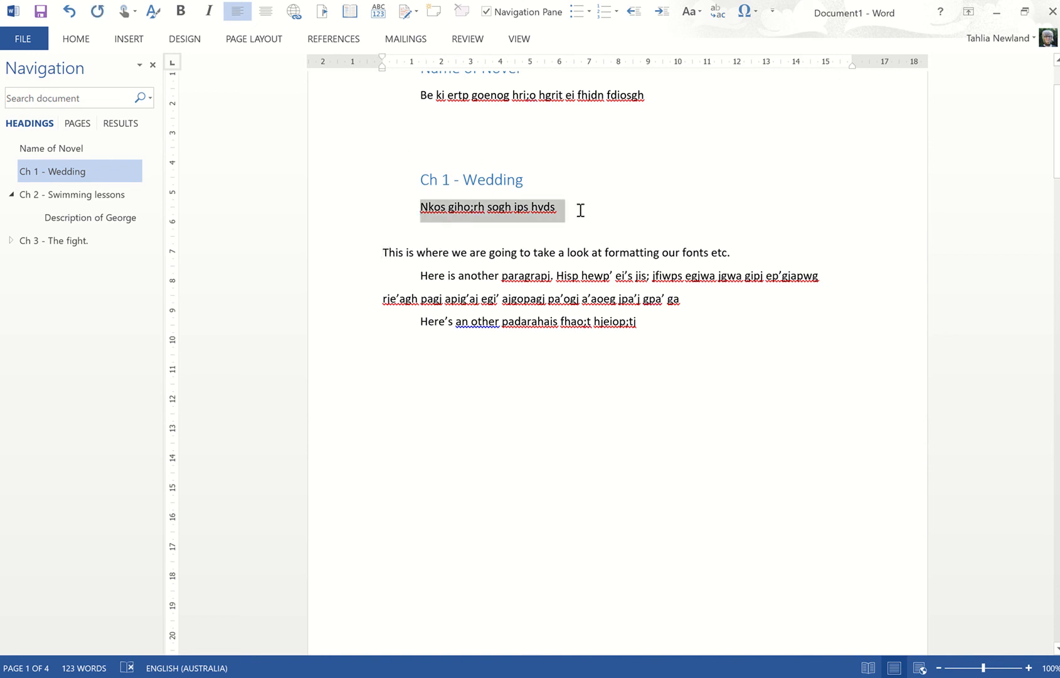
key("Delete")
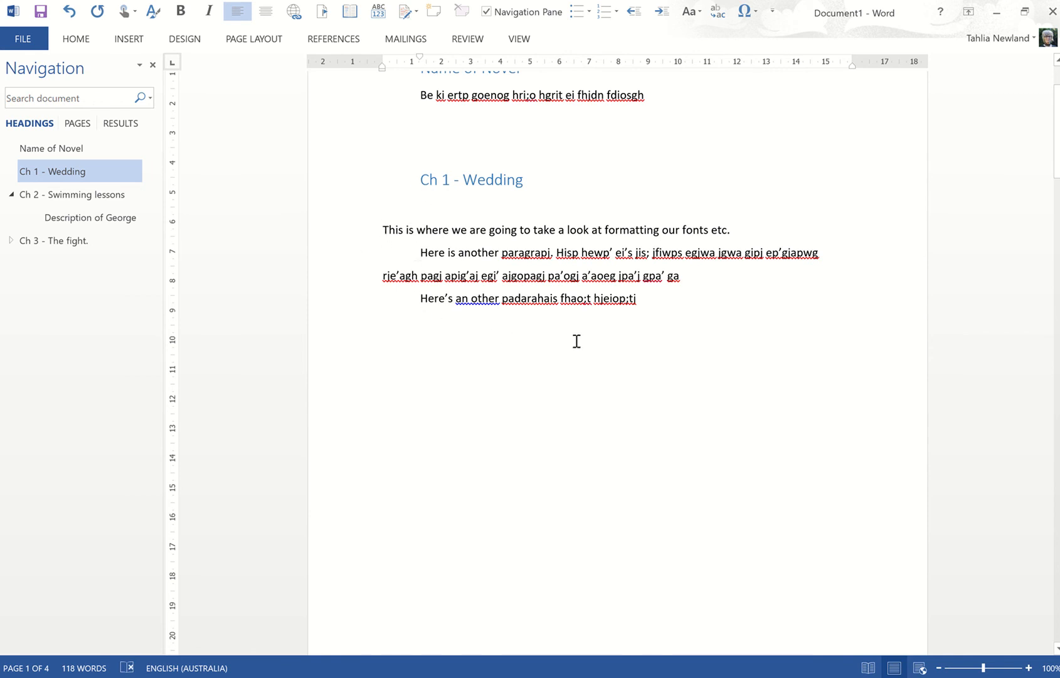
- Reapply the Normal style to the chapter's opening sentence and remove its first-line indent again
left_click(387, 230)
left_click_drag(383, 230, 751, 239)
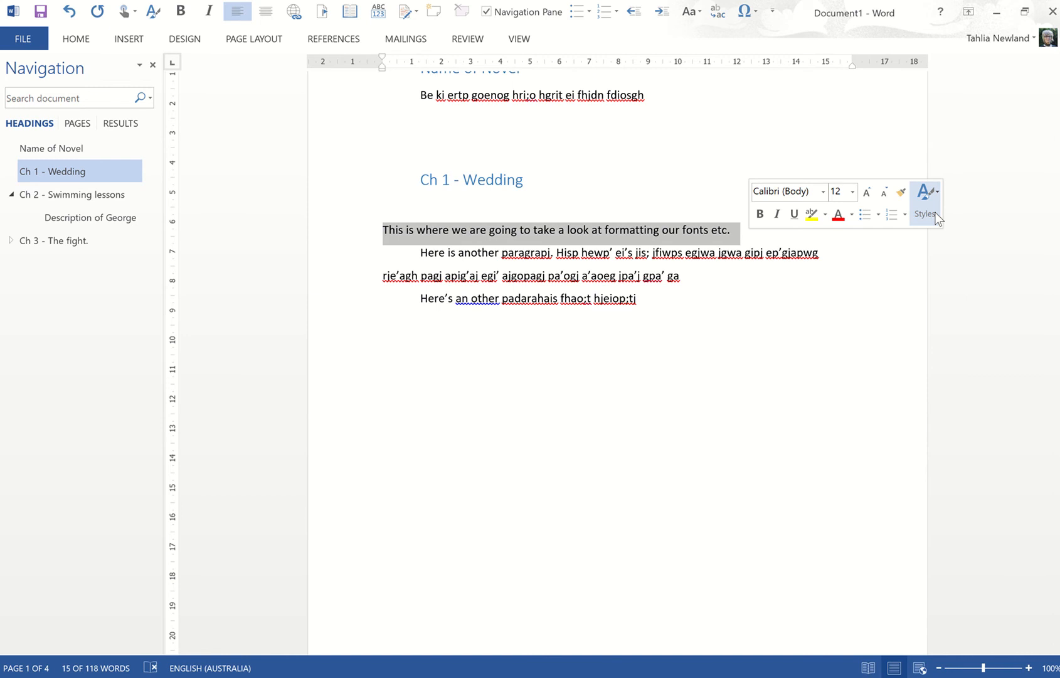
left_click(925, 202)
left_click(851, 254)
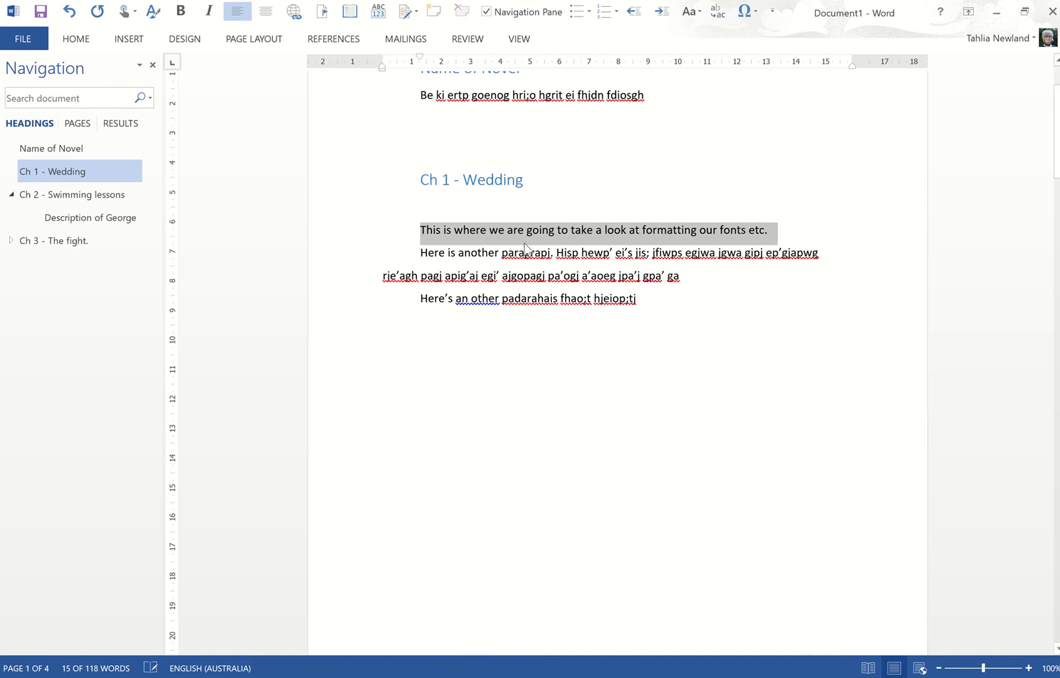
left_click(420, 228)
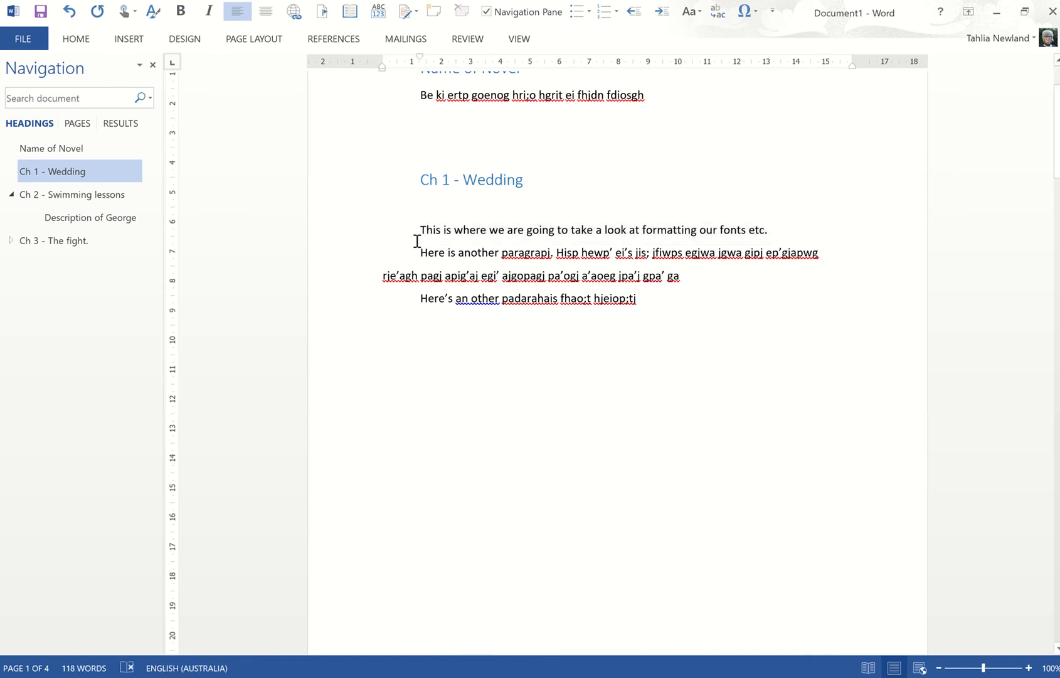
key("BackSpace")
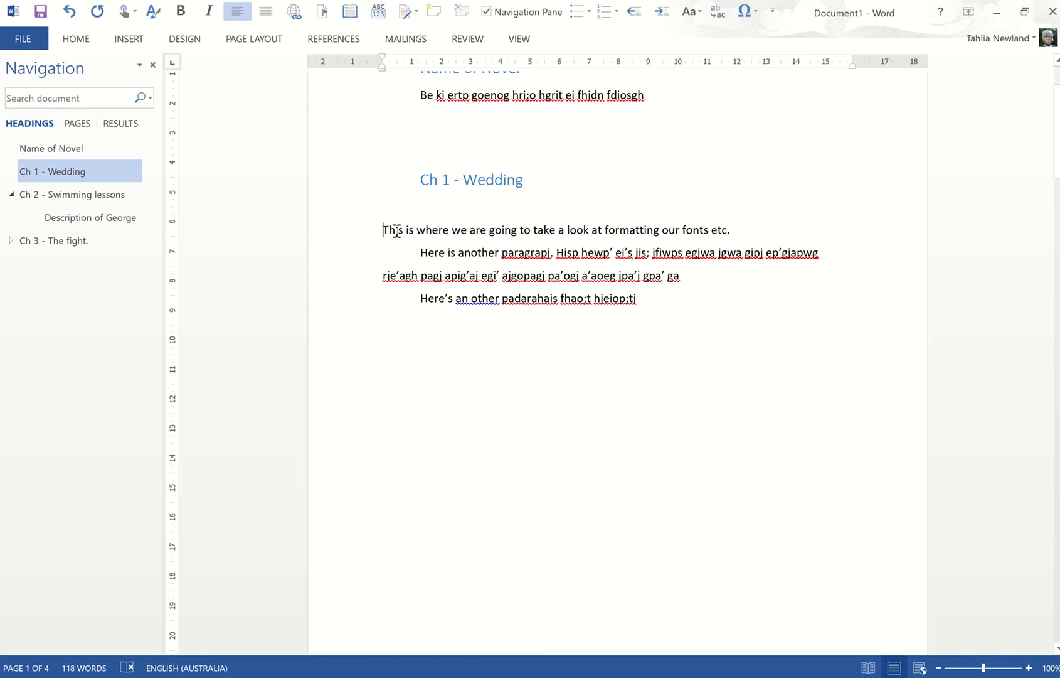
- Create a new style from the unindented opening sentence's formatting and name it "No indent"
left_click_drag(381, 230, 732, 228)
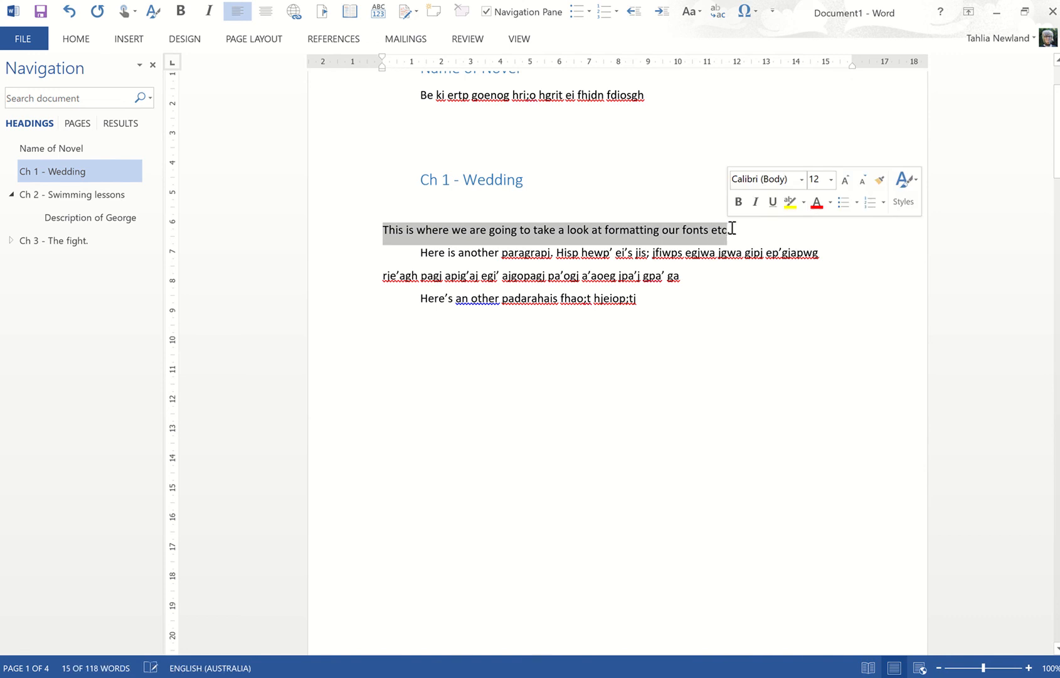
left_click(915, 203)
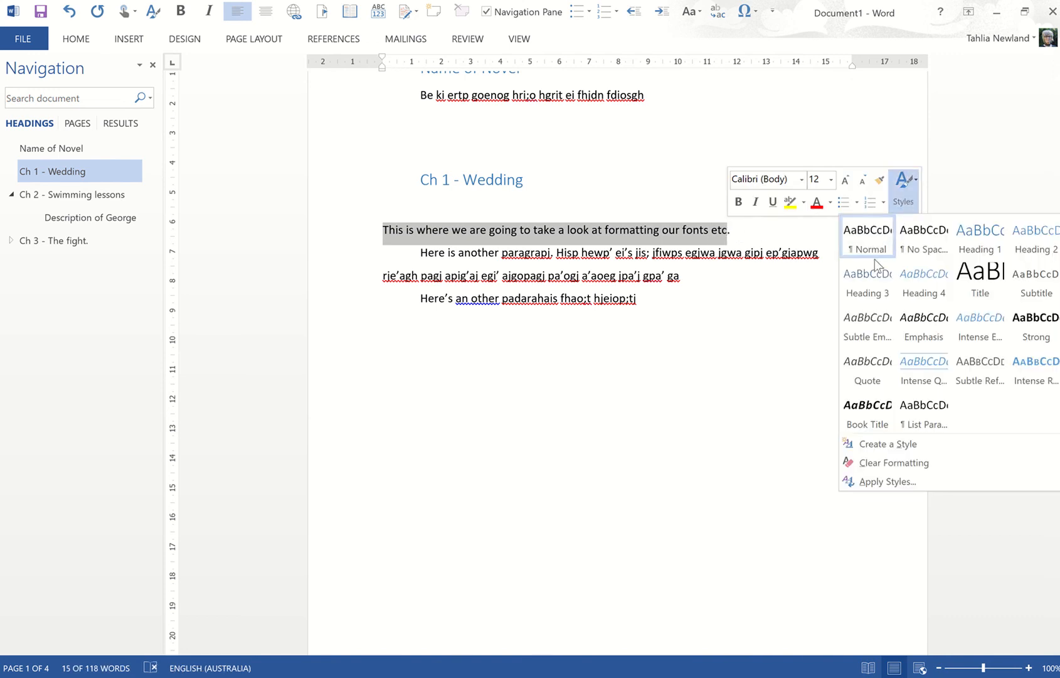
left_click(883, 444)
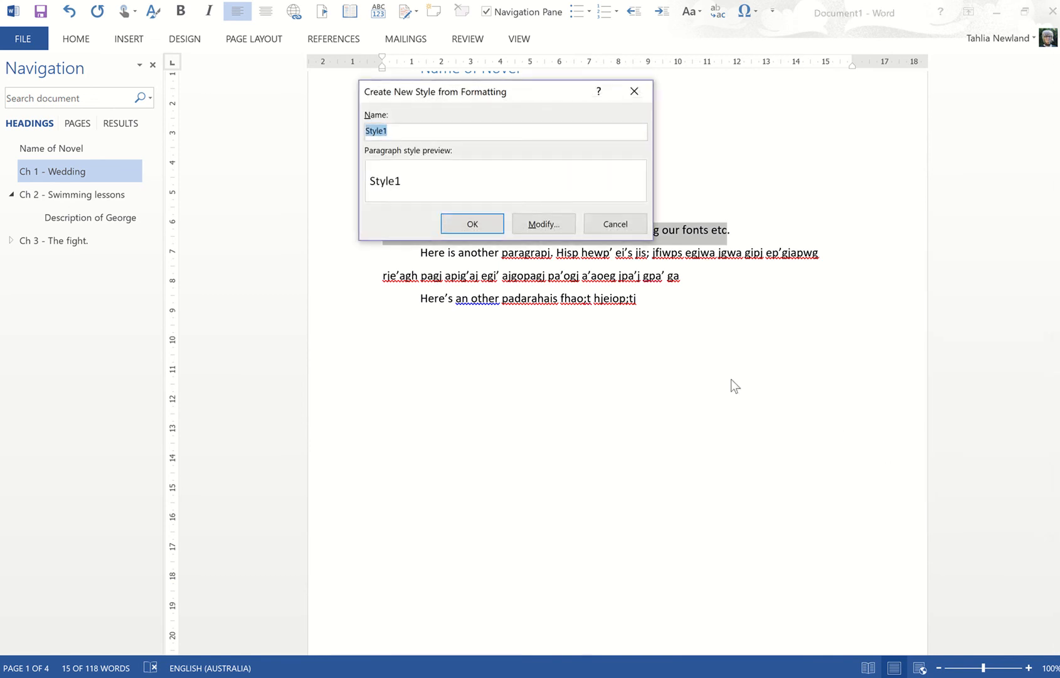
left_click(545, 224)
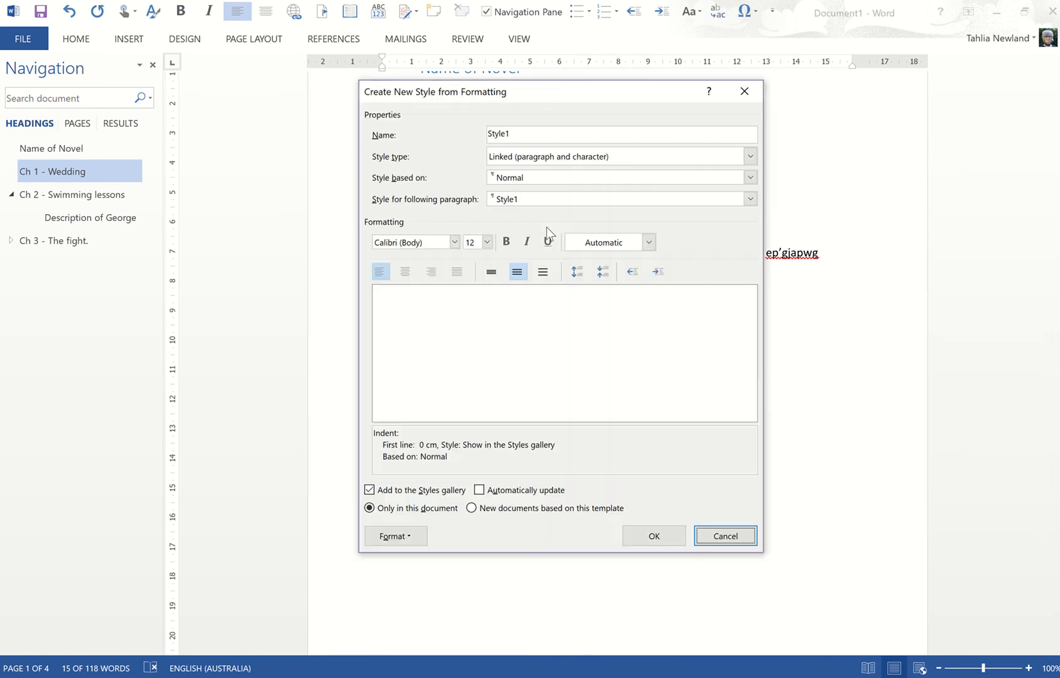
left_click_drag(518, 135, 489, 132)
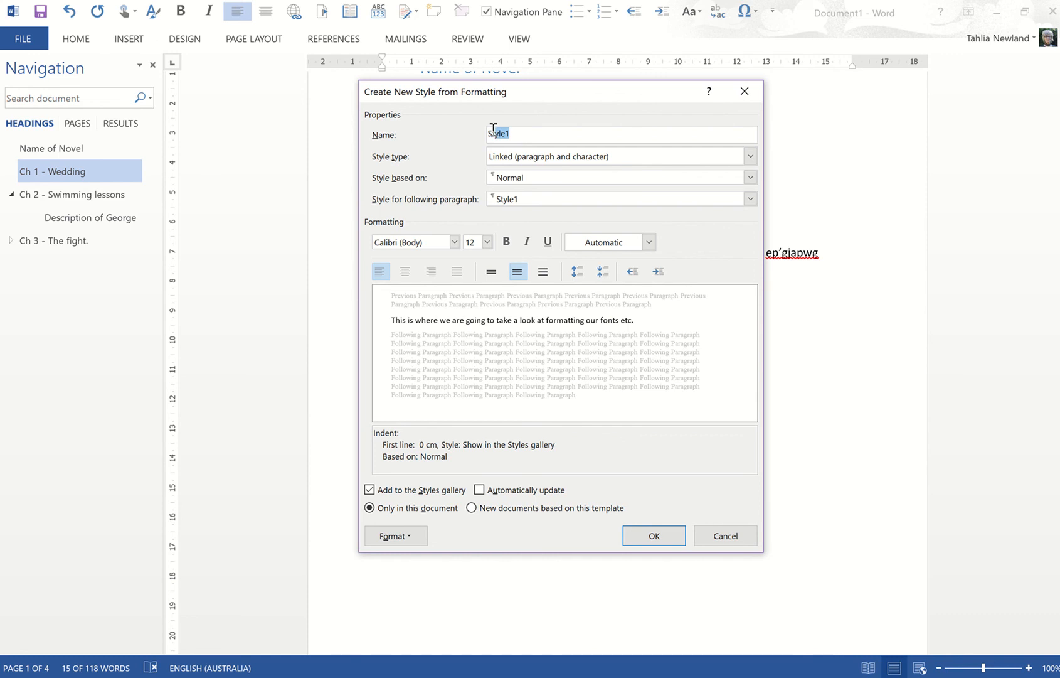
type("No indent")
- Check that the No indent style's paragraph format has special indentation set to (none), and save the new style
left_click(399, 536)
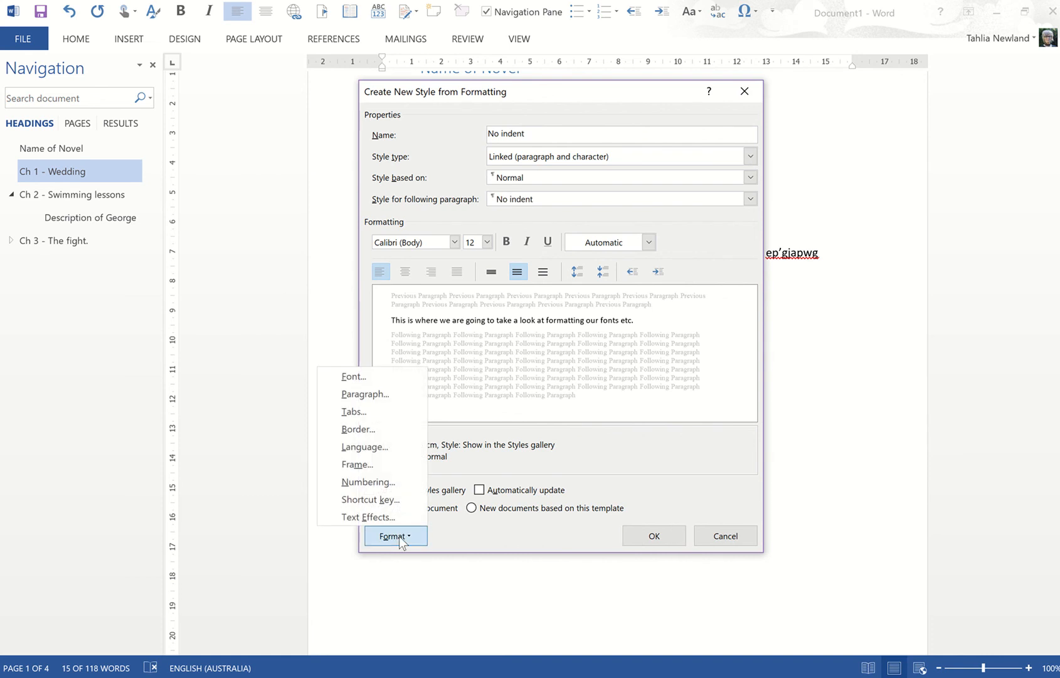
left_click(365, 394)
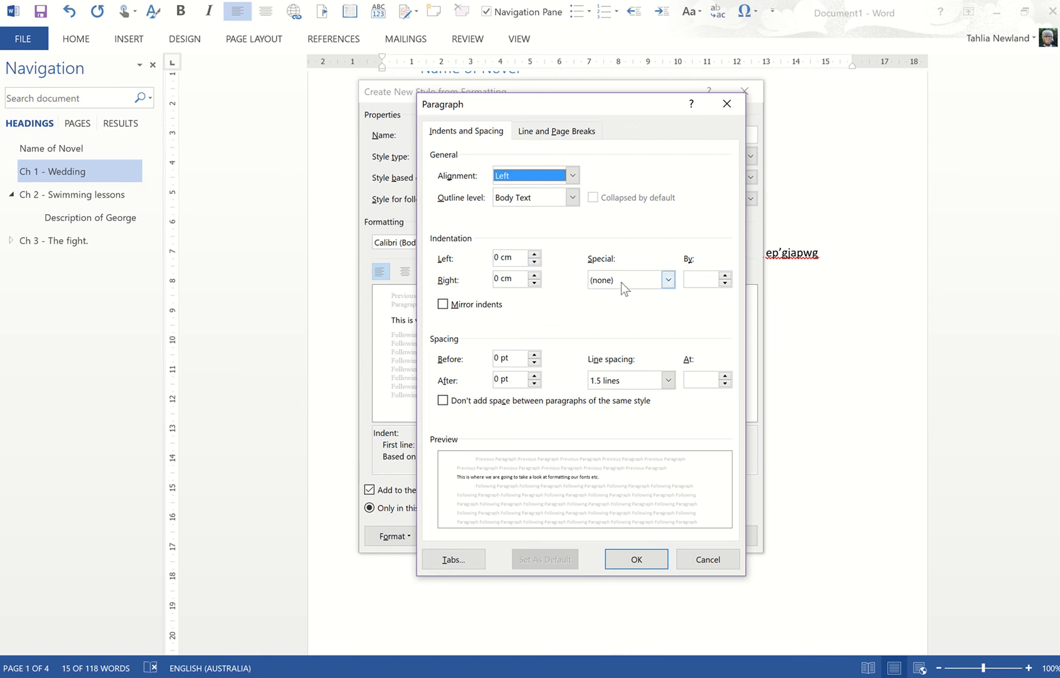
left_click(630, 563)
left_click(648, 541)
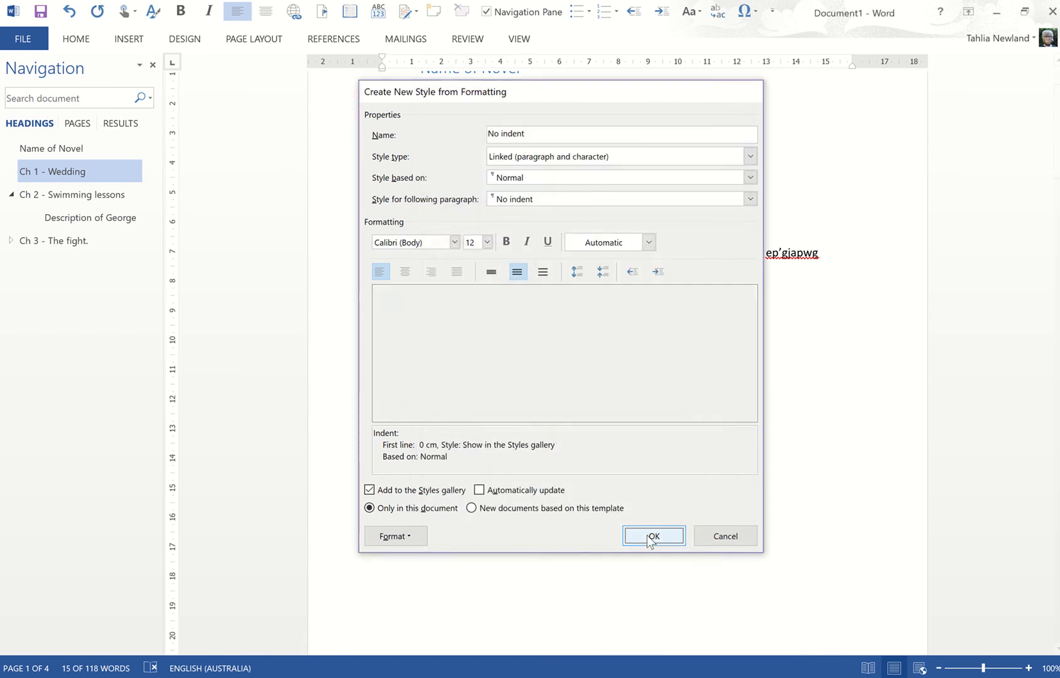
- Apply the Normal style to the opening sentence of the Wedding chapter
left_click(729, 229)
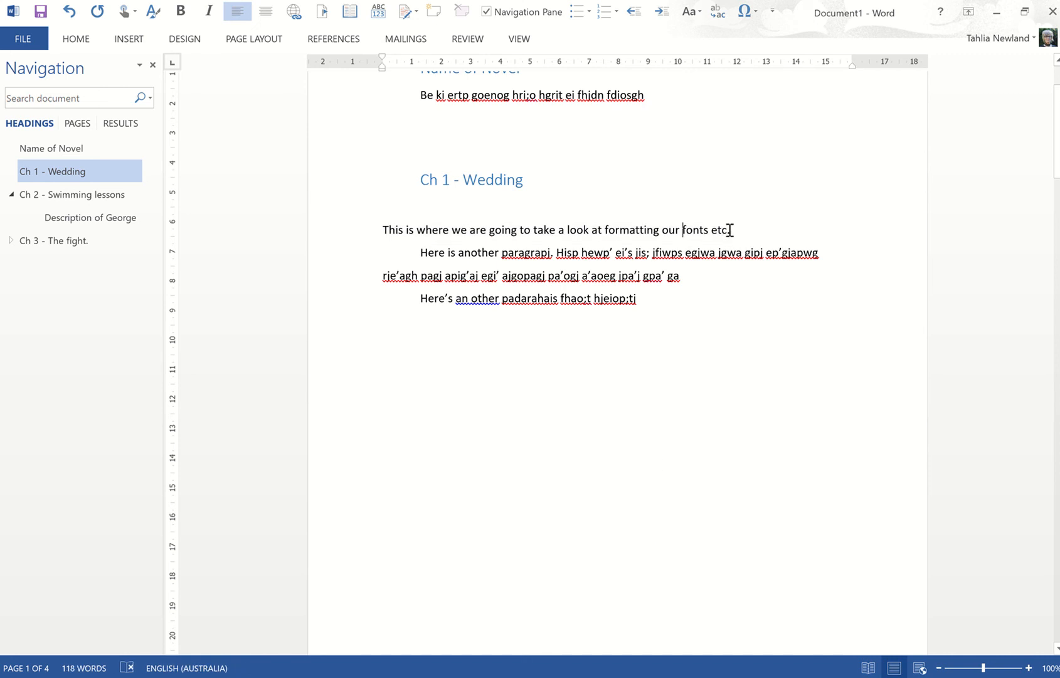
left_click_drag(380, 229, 740, 231)
left_click(741, 231)
right_click(717, 230)
left_click(897, 202)
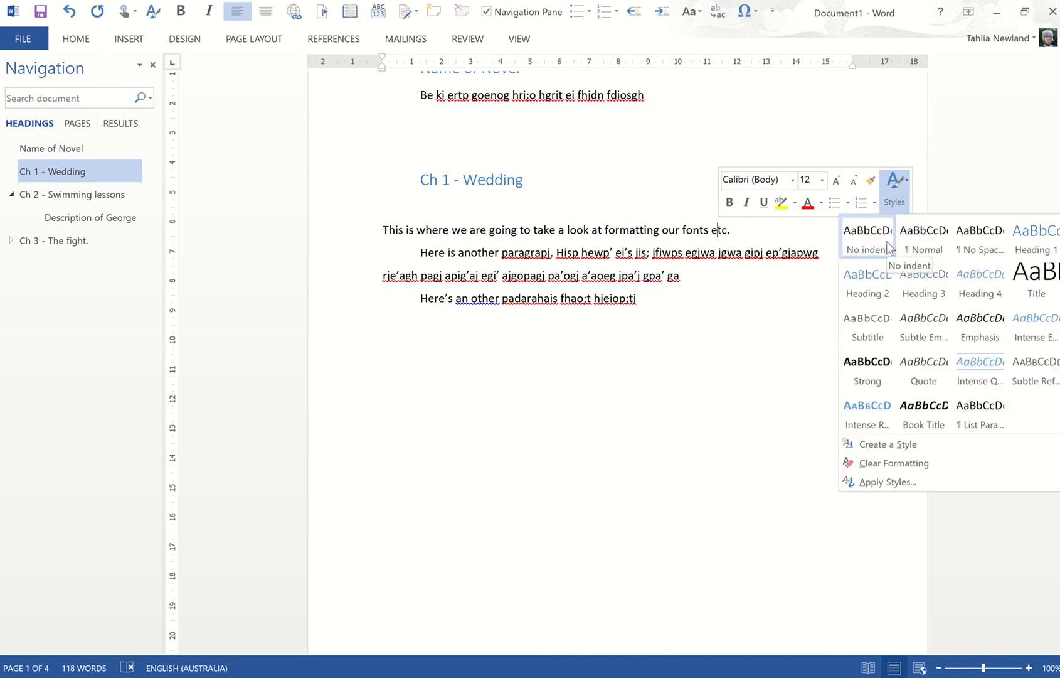
left_click(915, 239)
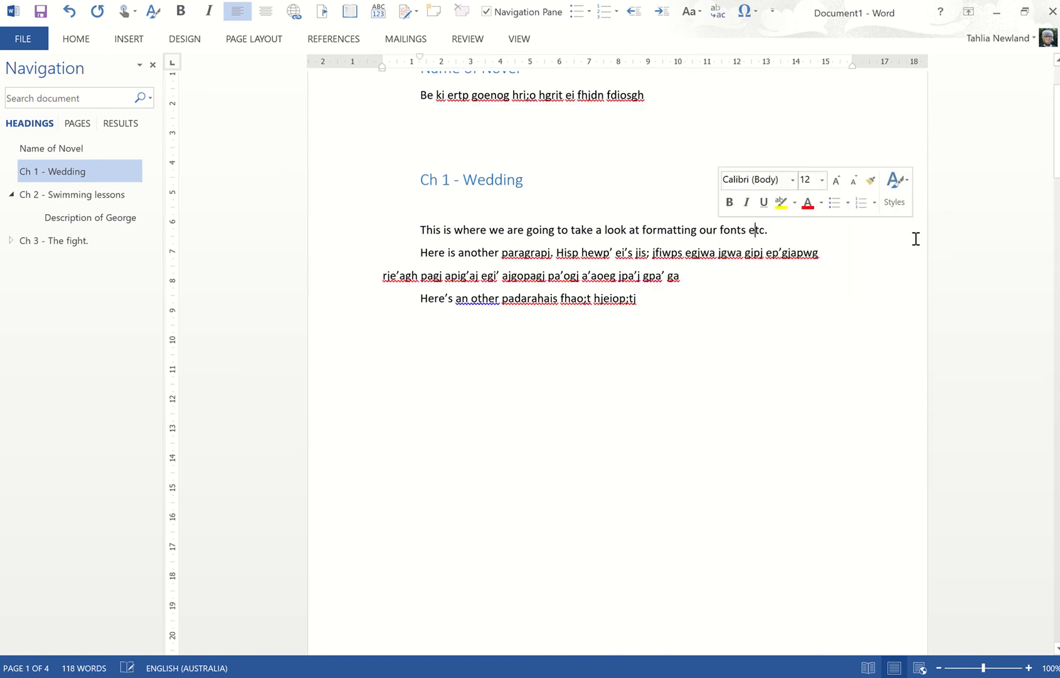
- Apply the No indent style to the opening sentence of the Wedding chapter
right_click(741, 229)
left_click(914, 193)
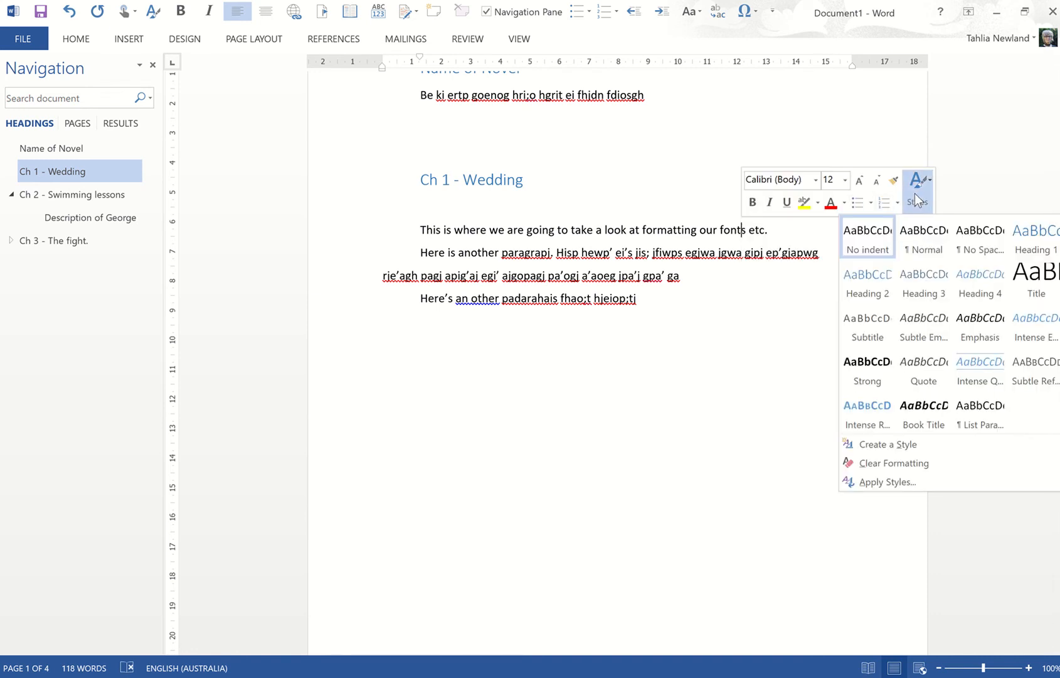
left_click(870, 237)
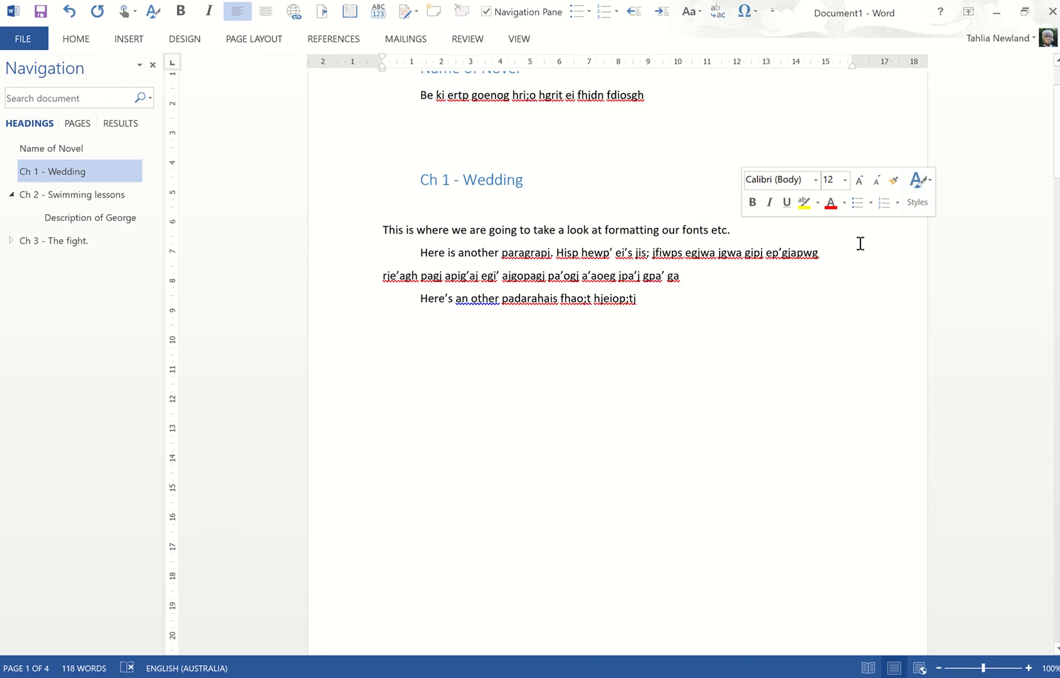
- Preview the No indent style on the paragraph starting "Here is another" without applying it
left_click(680, 260)
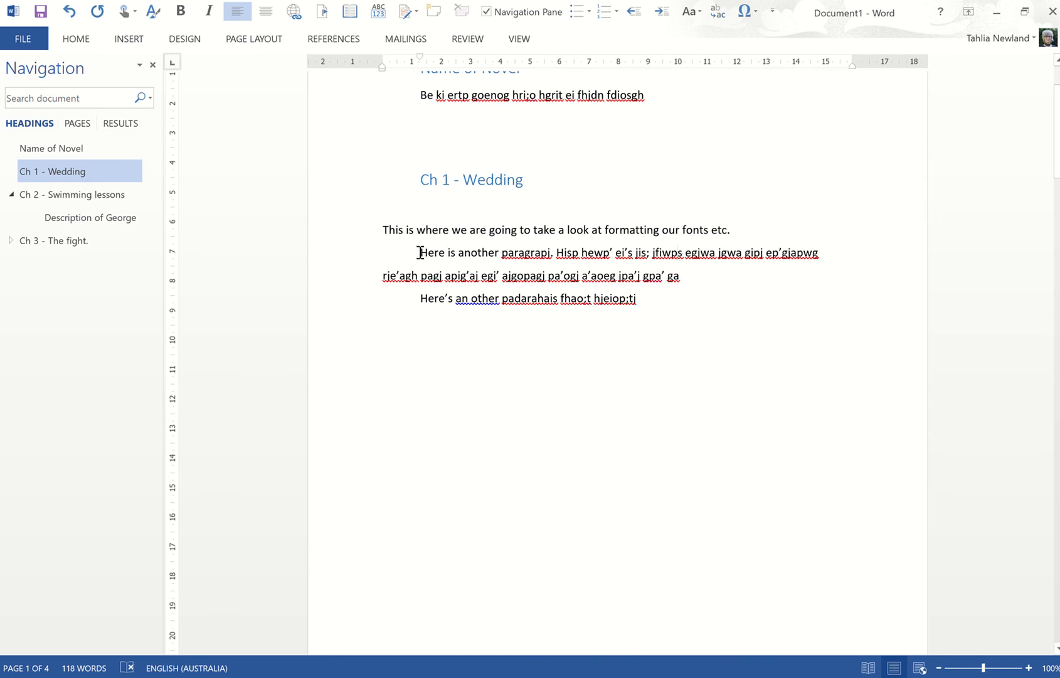
right_click(470, 253)
left_click(635, 227)
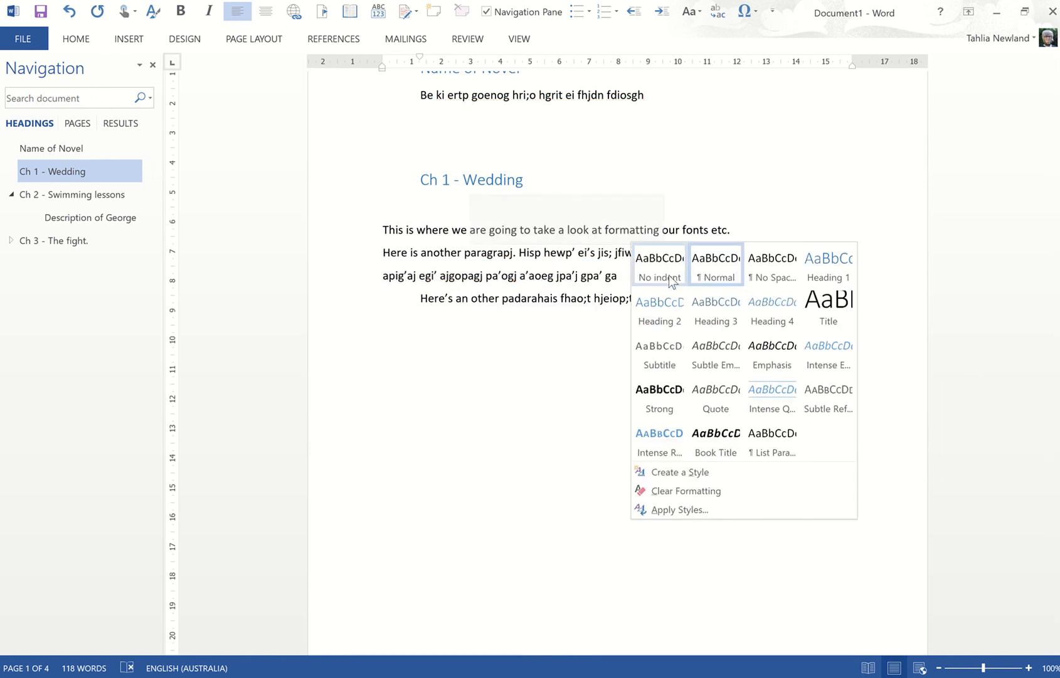
left_click(543, 274)
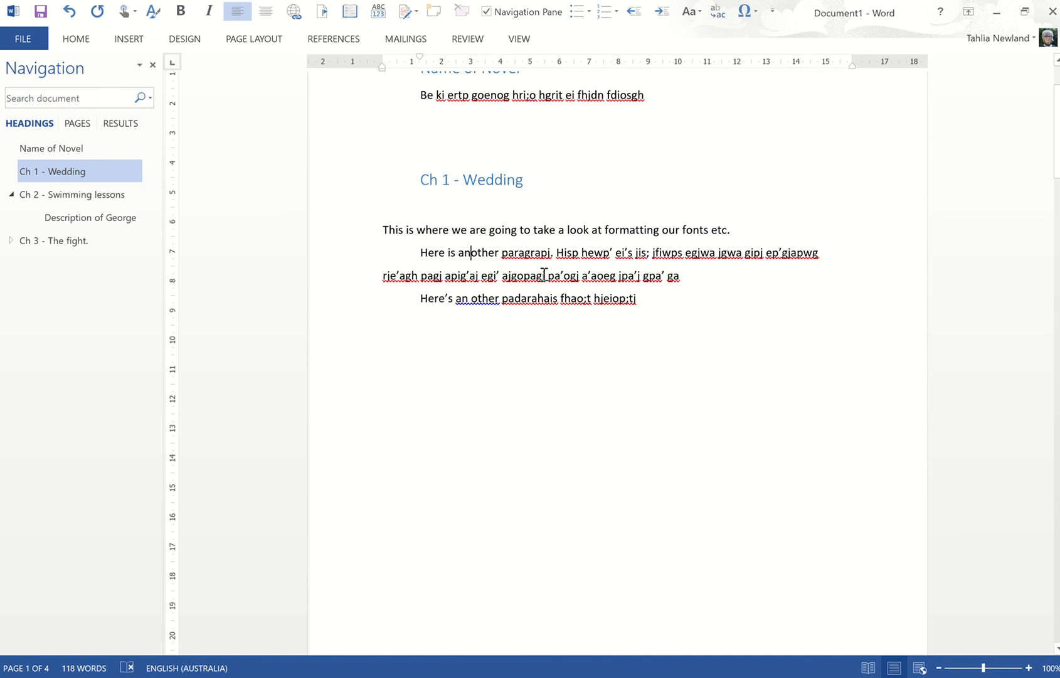
- Add the test paragraph "Hsout op;jaw gpaj '" below the Wedding chapter's opening sentence and indent its first line
left_click(659, 305)
key("Return")
key("Return")
left_click(743, 228)
key("Return")
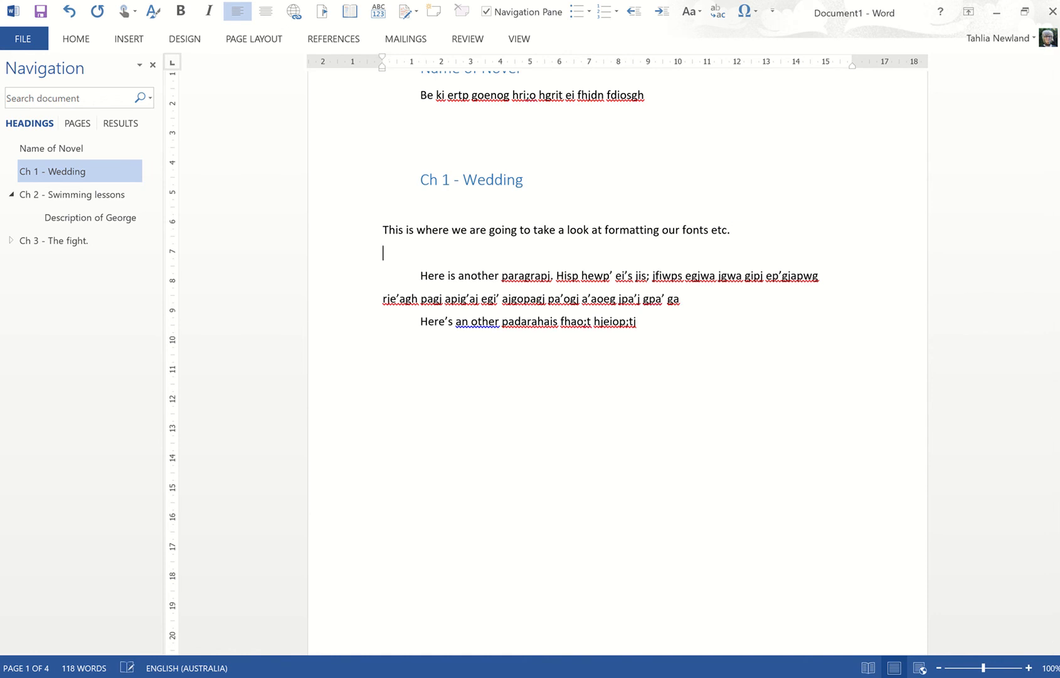
type("hsout op;iaw gpai '")
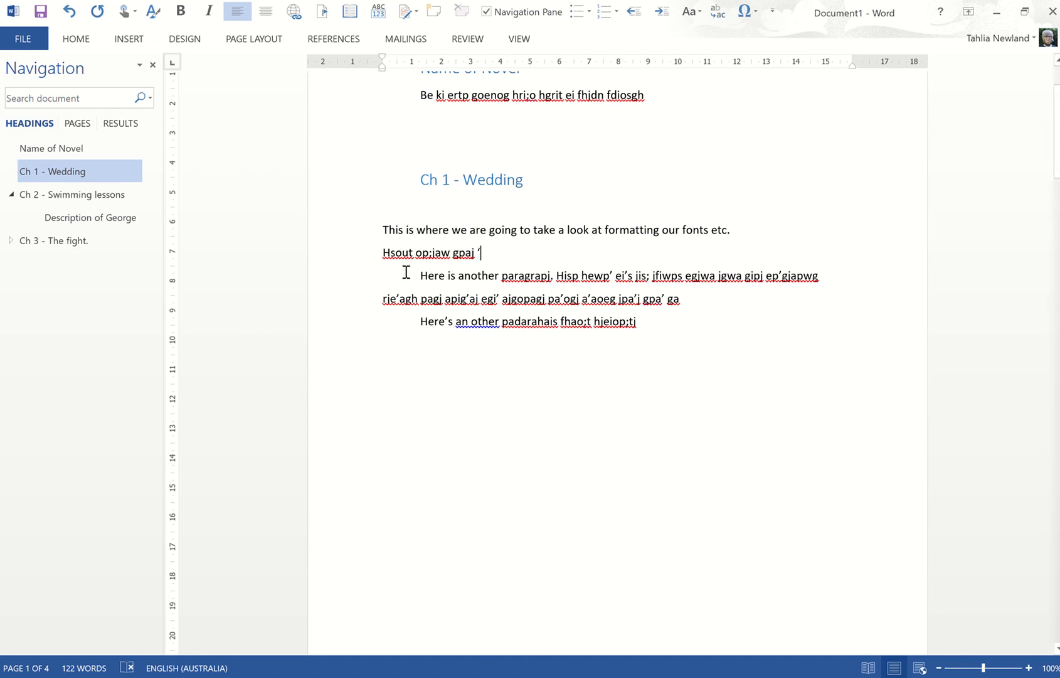
key("Tab")
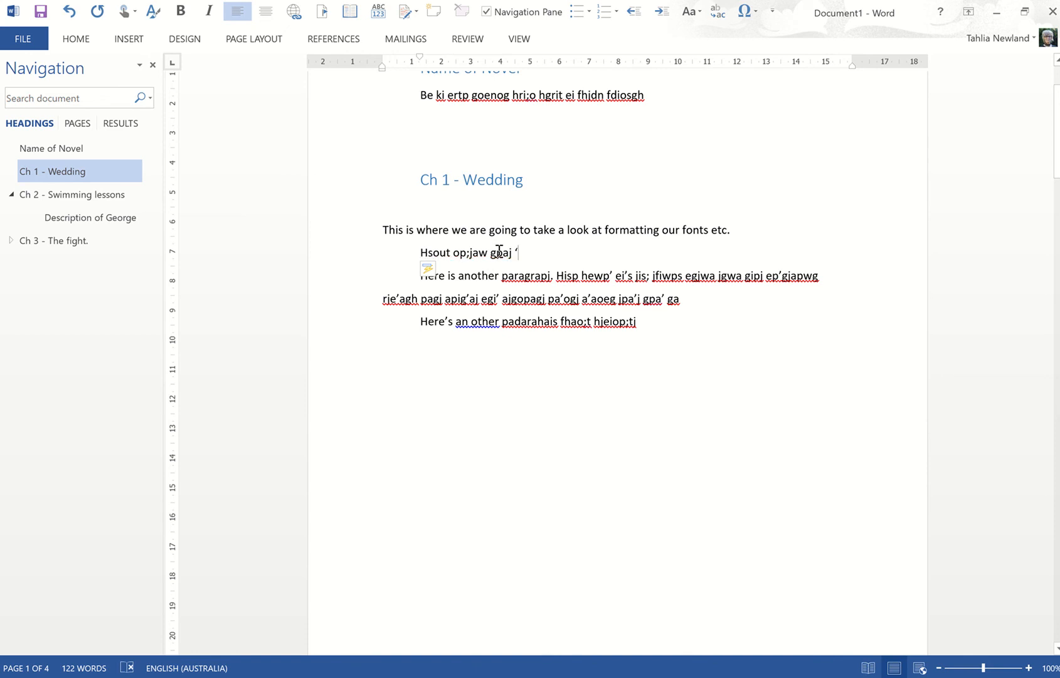
- Delete the indented test paragraph between the opening sentence and the paragraph starting "Here is another"
left_click_drag(524, 251, 415, 252)
key("BackSpace")
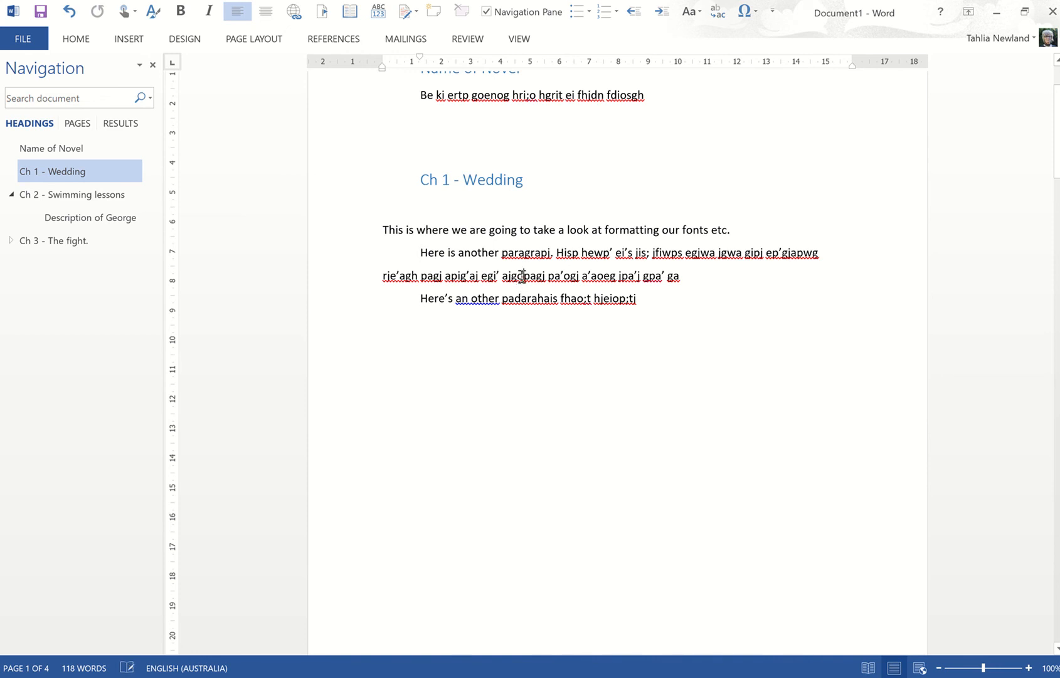
left_click(523, 275)
- Review the Normal style's paragraph settings for indentation, spacing and line spacing without changing them
left_click(516, 229)
right_click(511, 229)
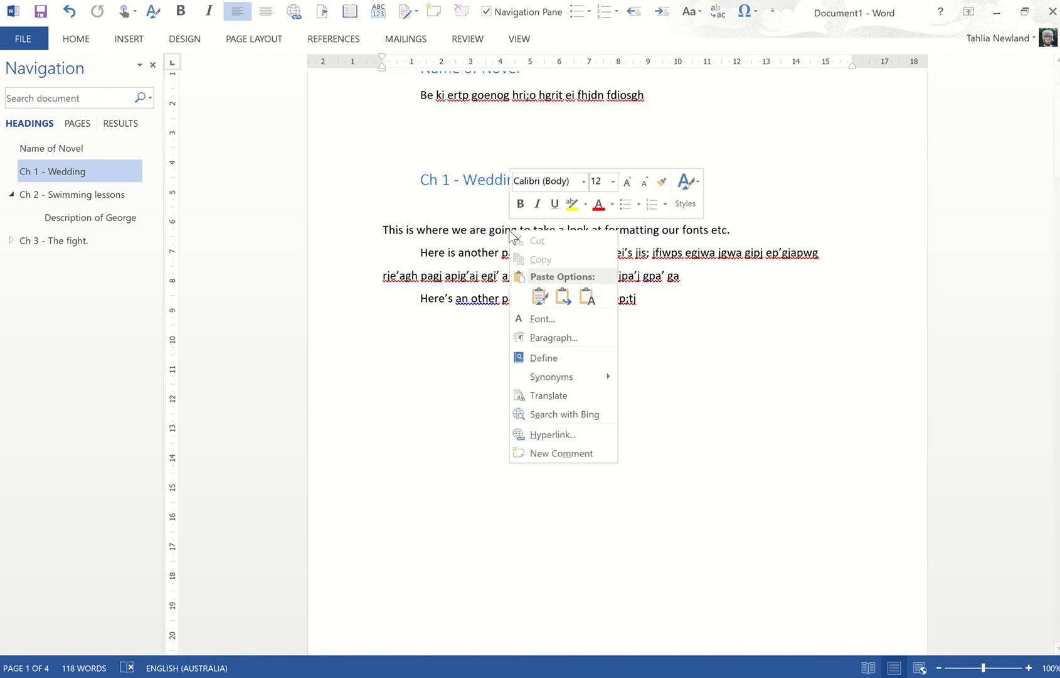
left_click(688, 195)
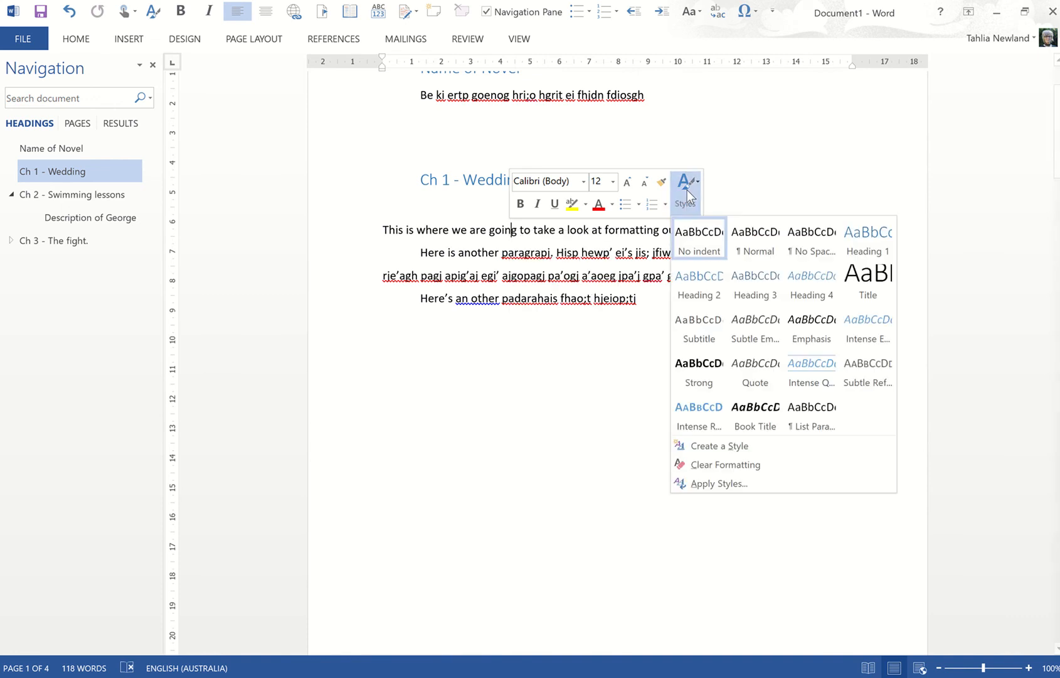
right_click(765, 251)
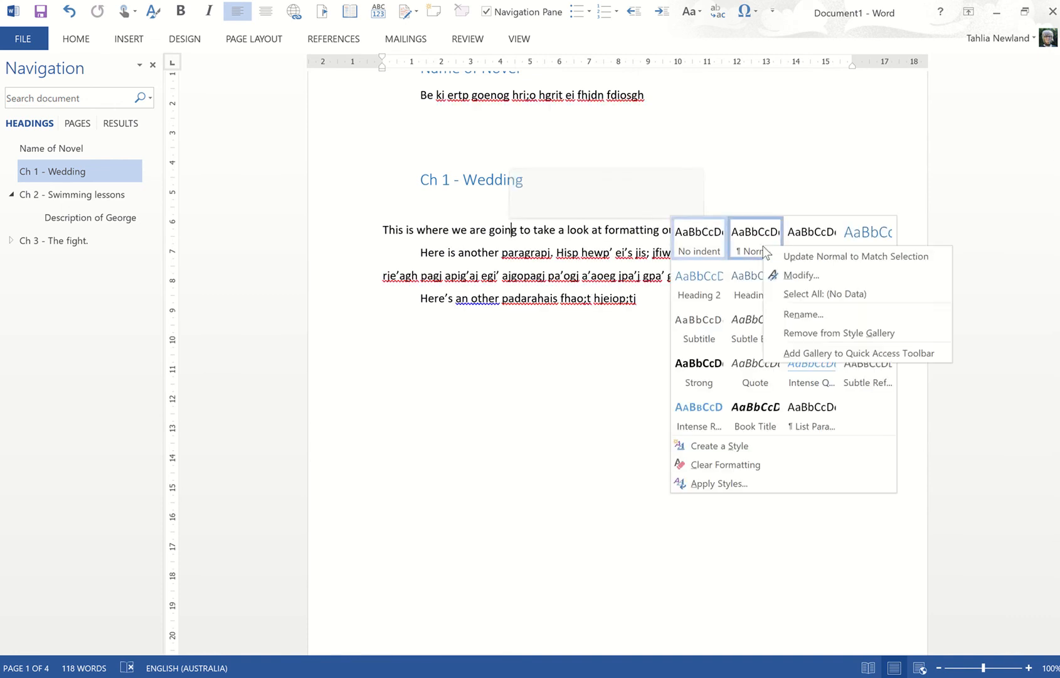
left_click(791, 273)
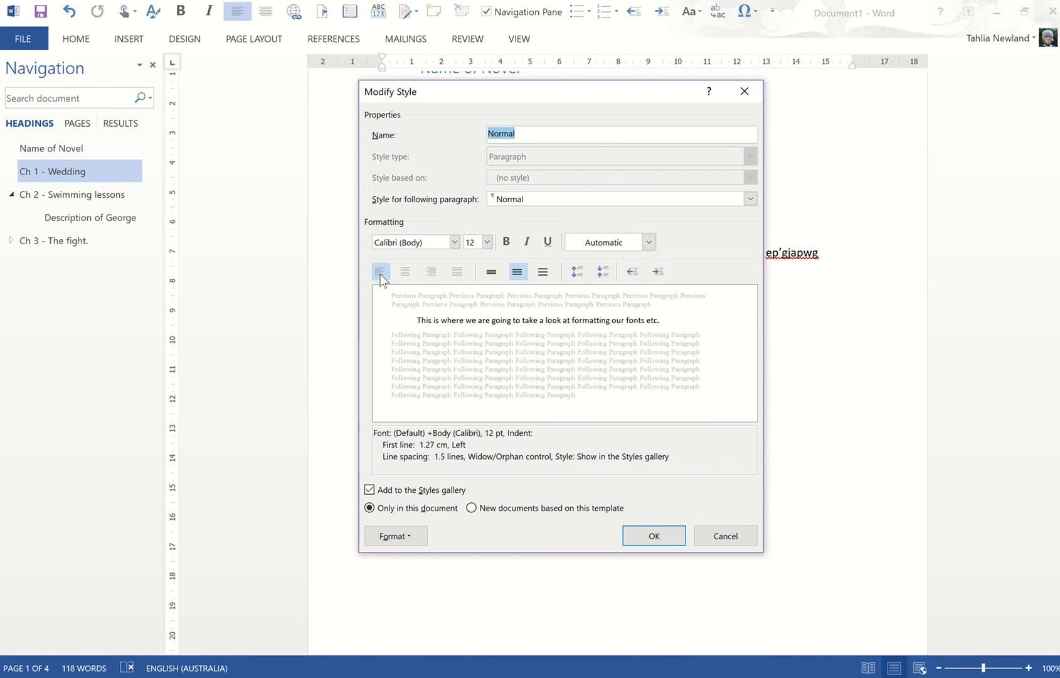
left_click(405, 537)
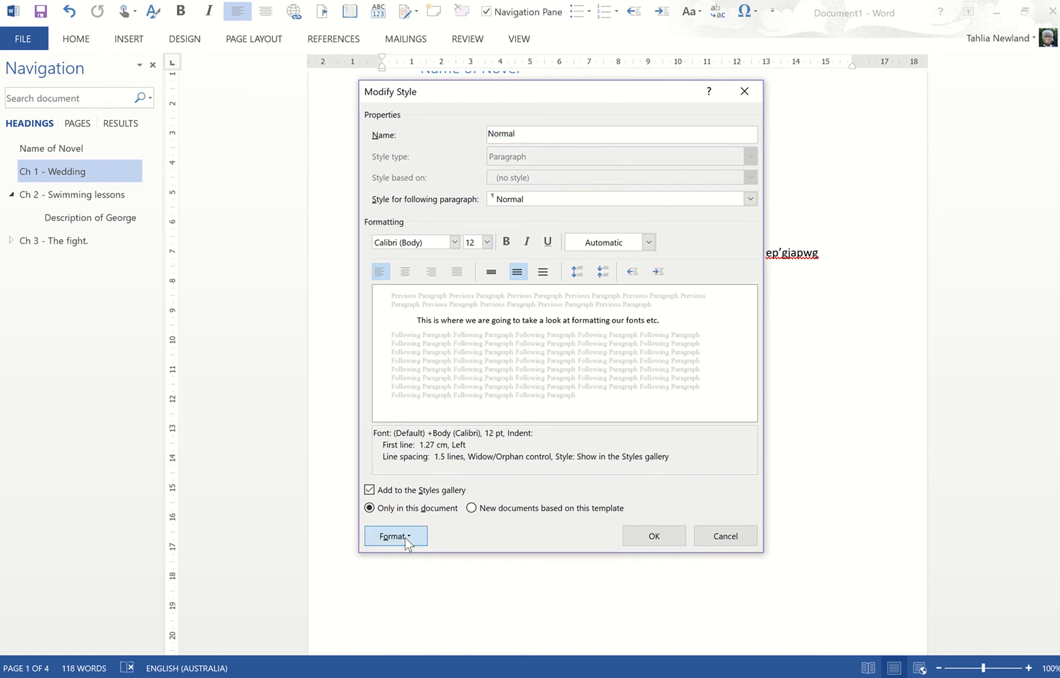
left_click(383, 396)
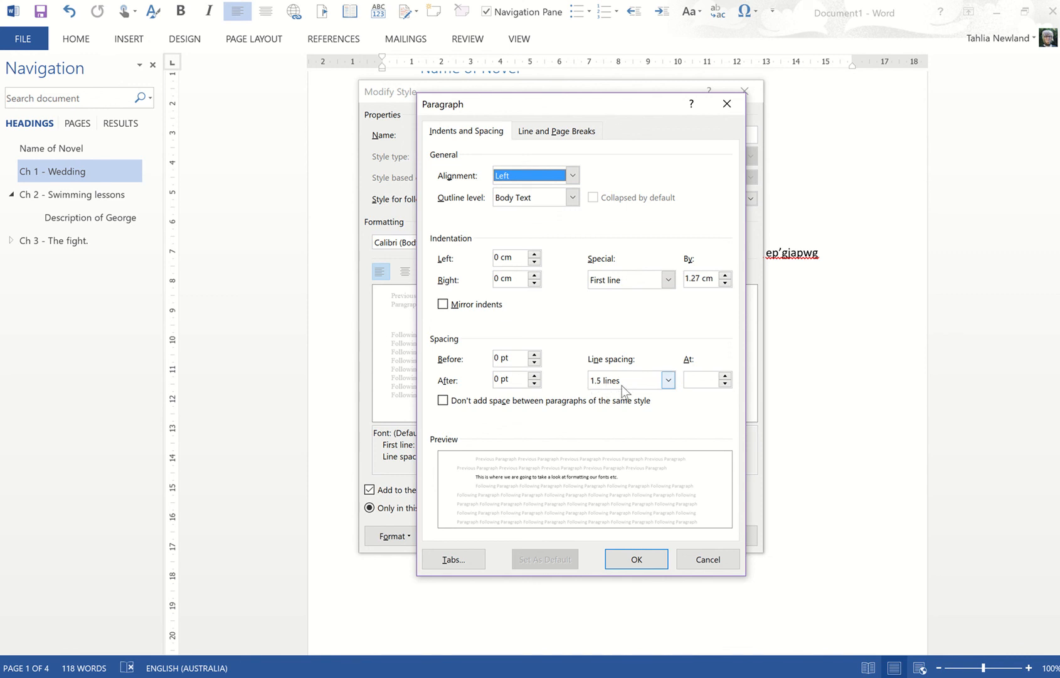
left_click(641, 557)
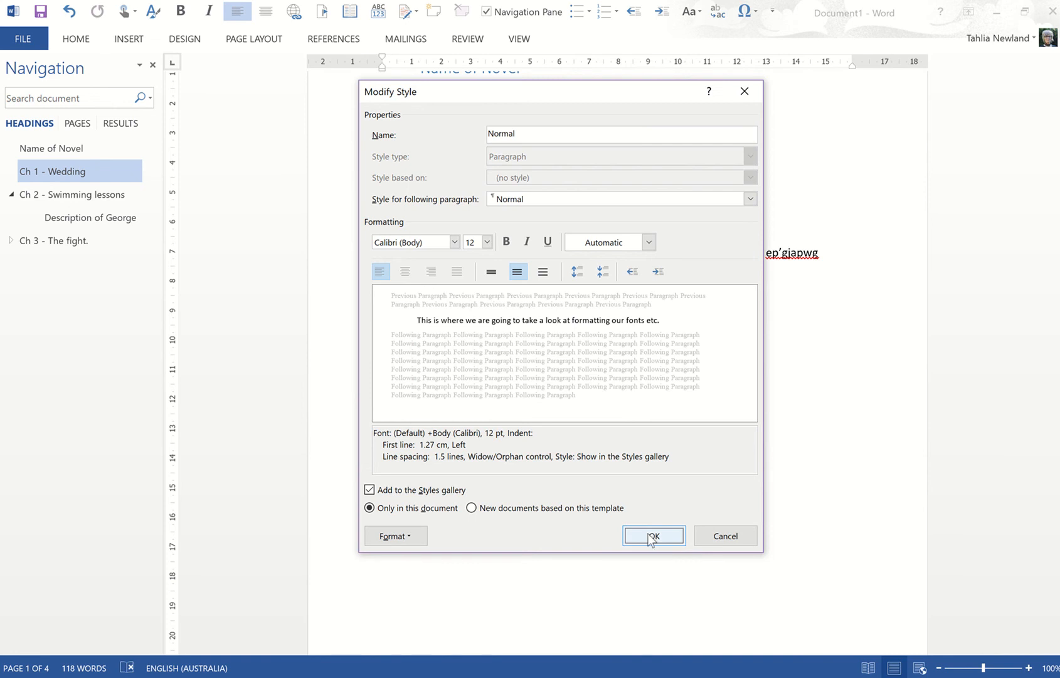
left_click(651, 537)
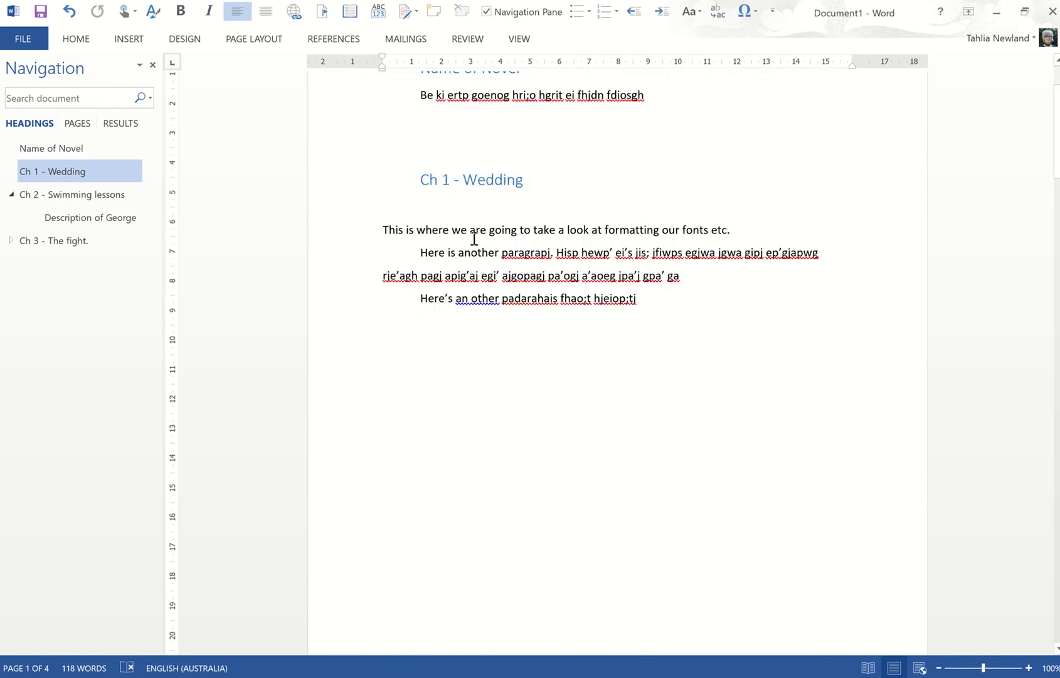
- Preview the Normal style on the opening sentence of the Wedding chapter without applying it
left_click(533, 231)
right_click(543, 229)
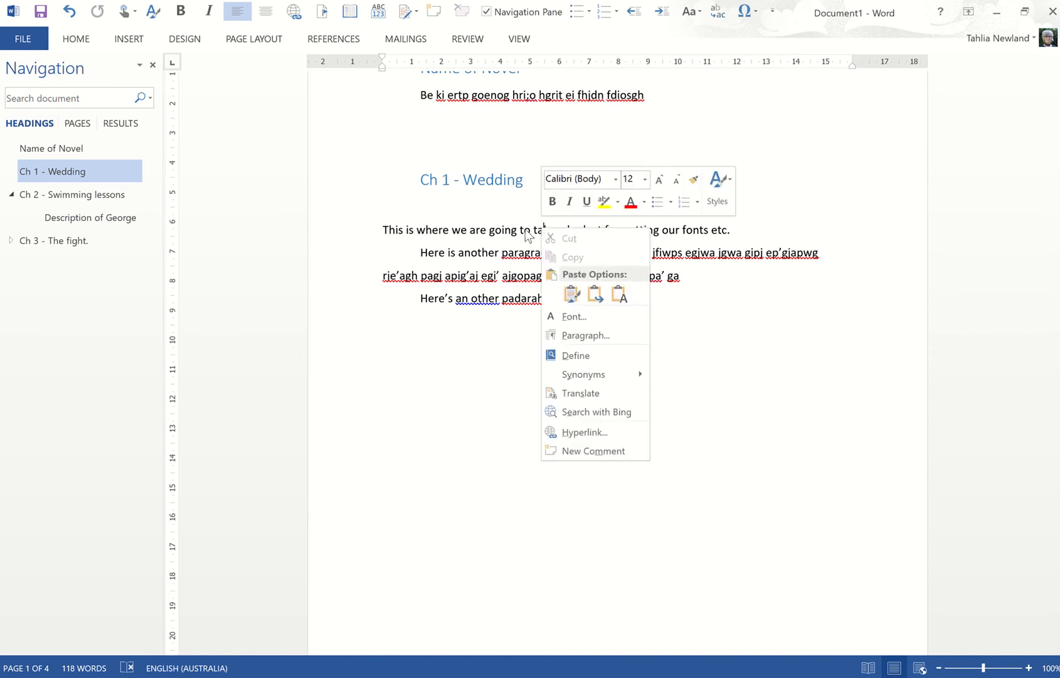
left_click(524, 231)
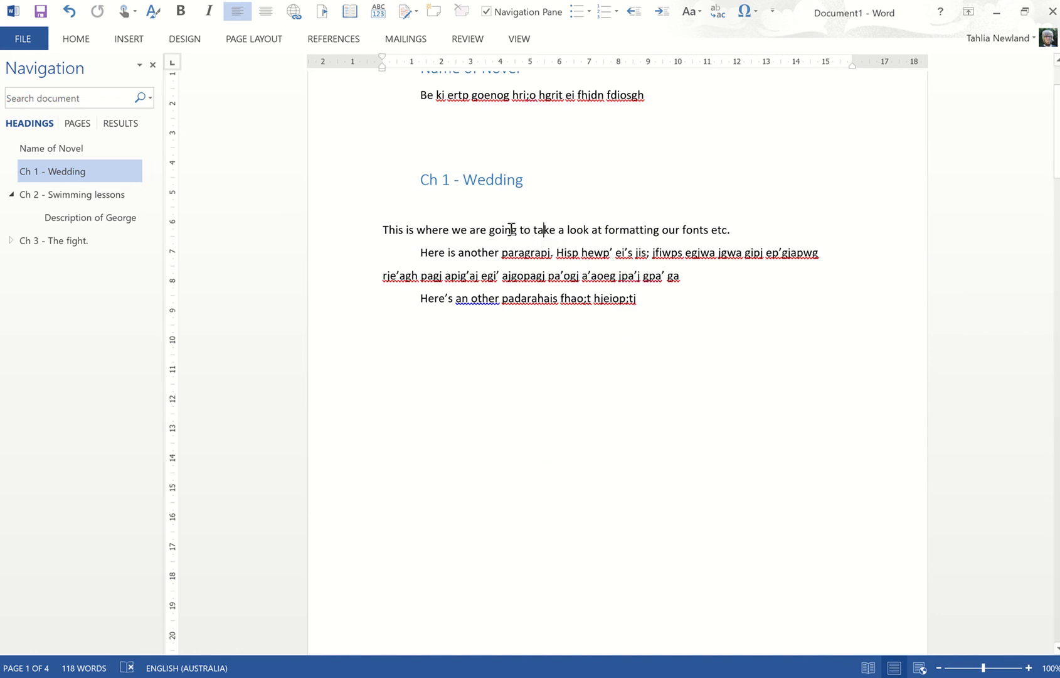
right_click(588, 232)
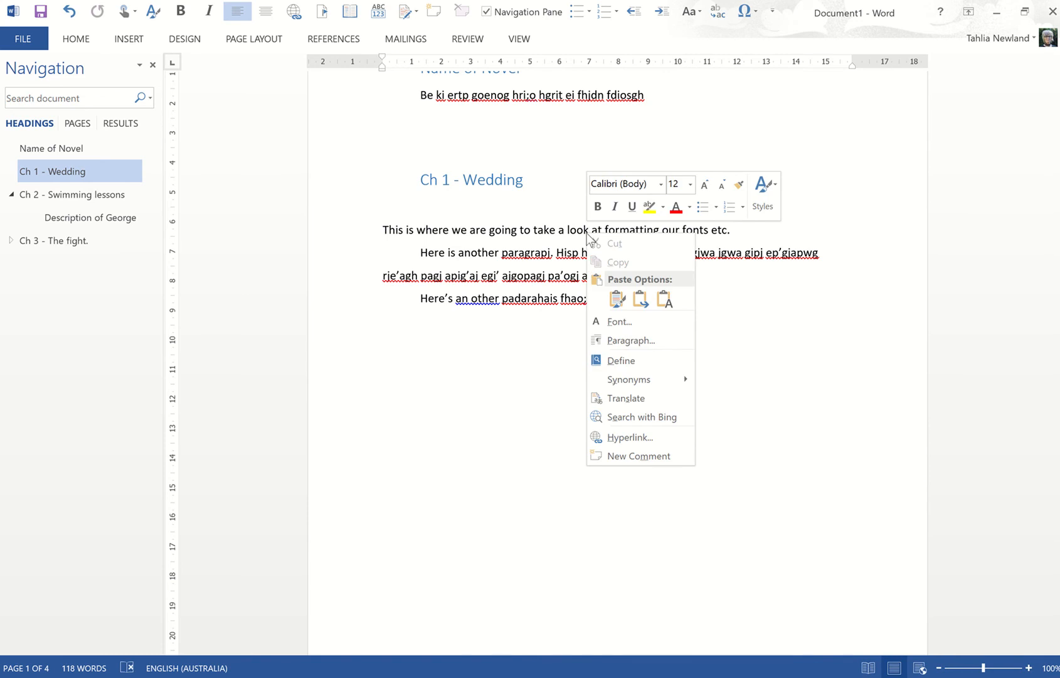
left_click(547, 262)
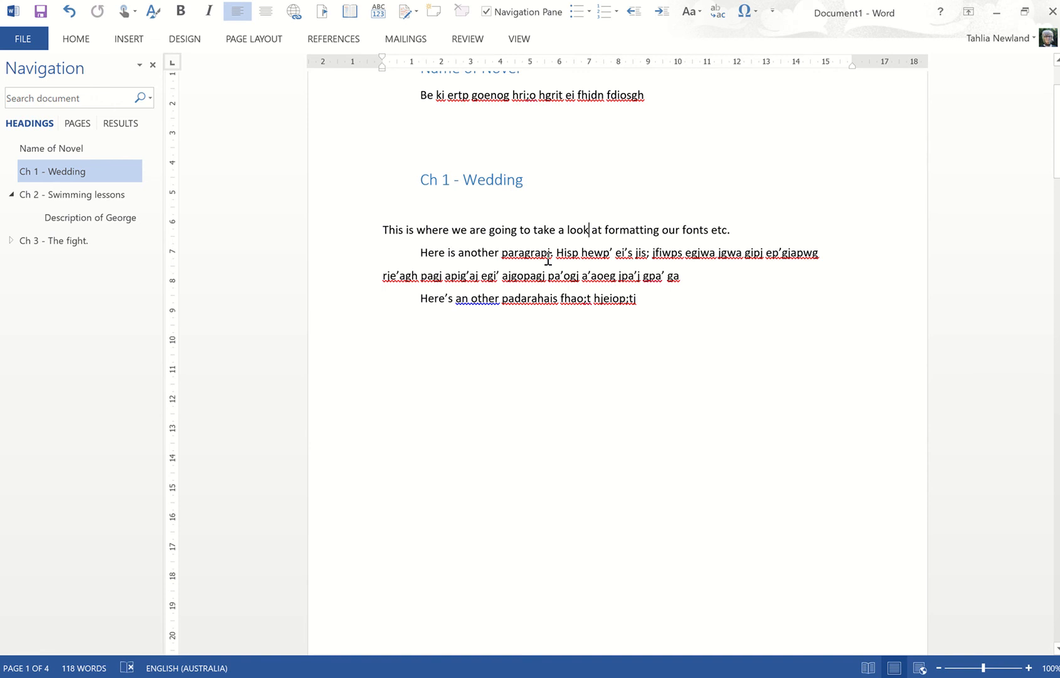
right_click(601, 228)
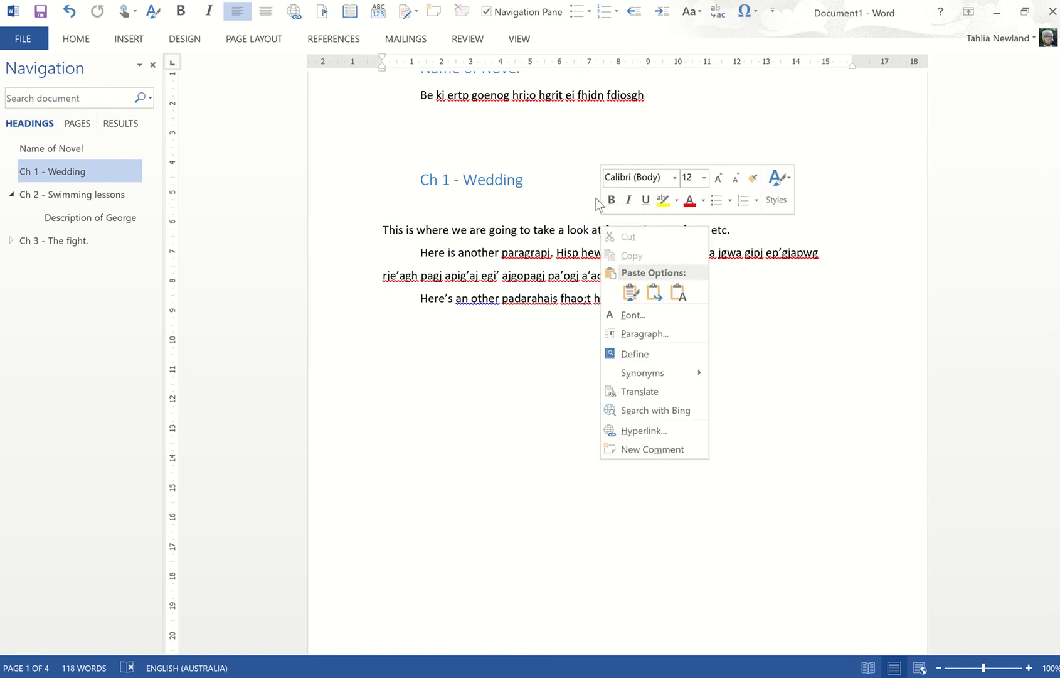
left_click(776, 189)
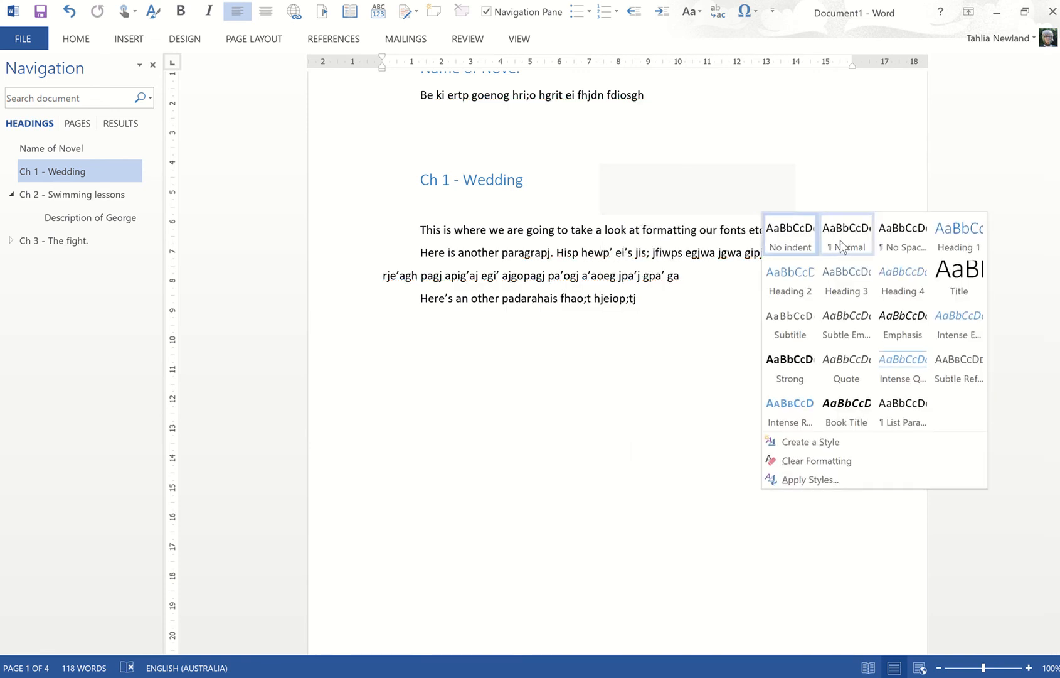
left_click(656, 251)
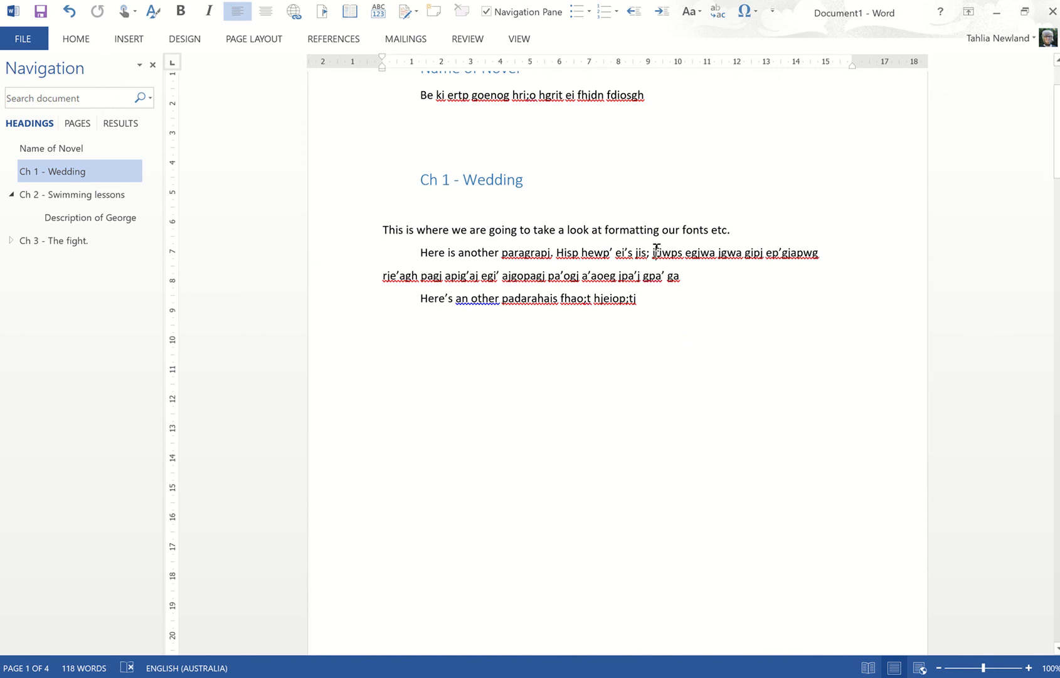
right_click(505, 260)
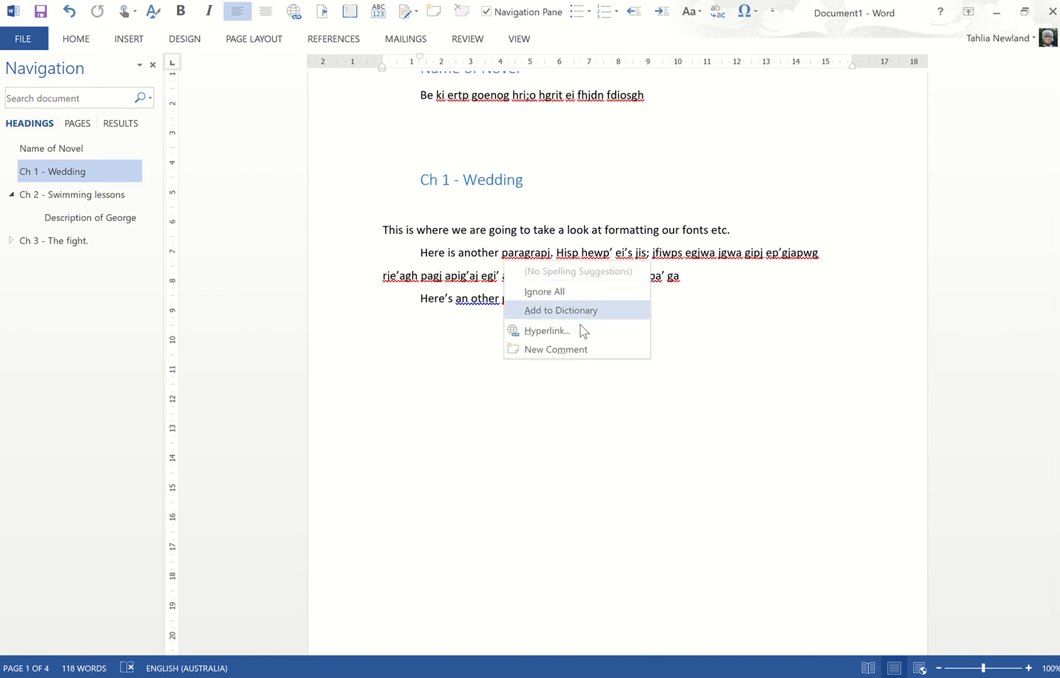
left_click(722, 257)
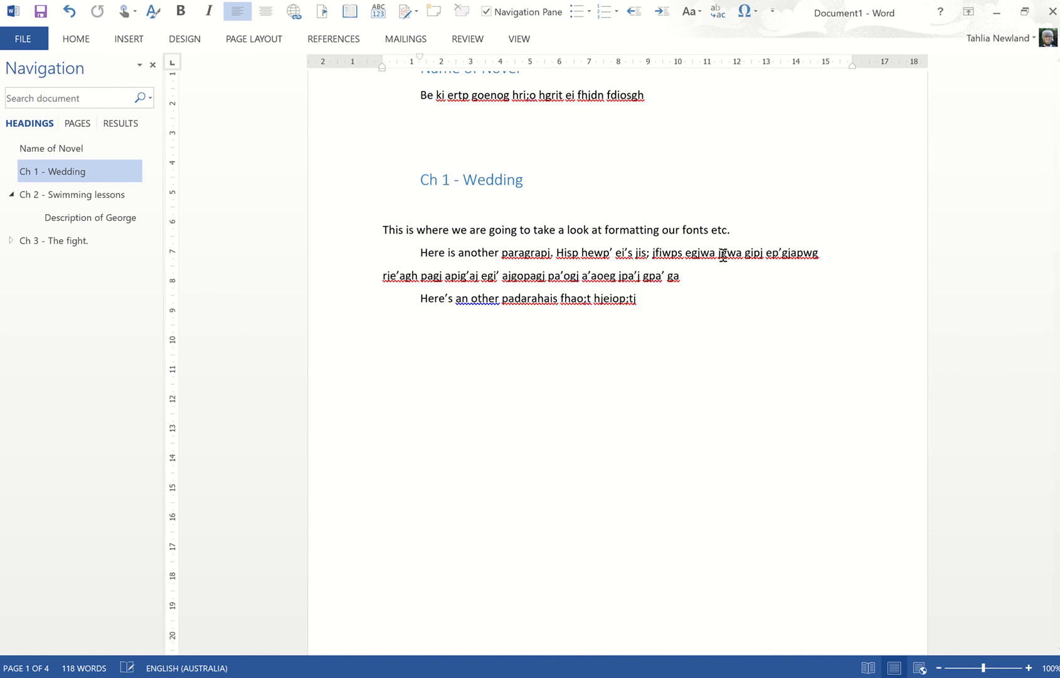
right_click(478, 254)
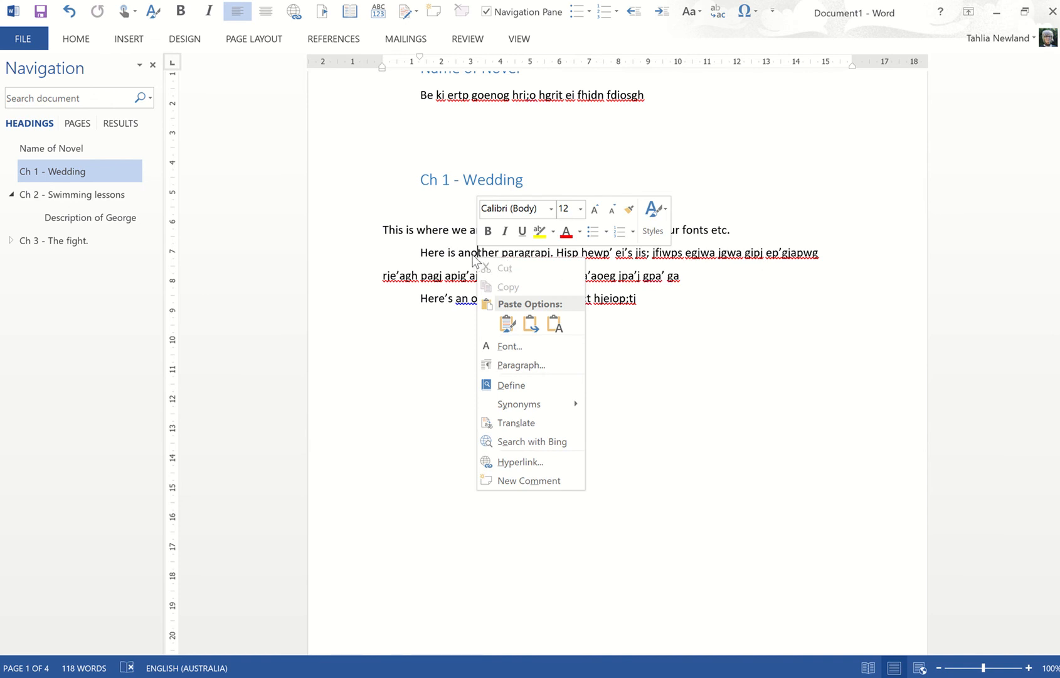
left_click(471, 253)
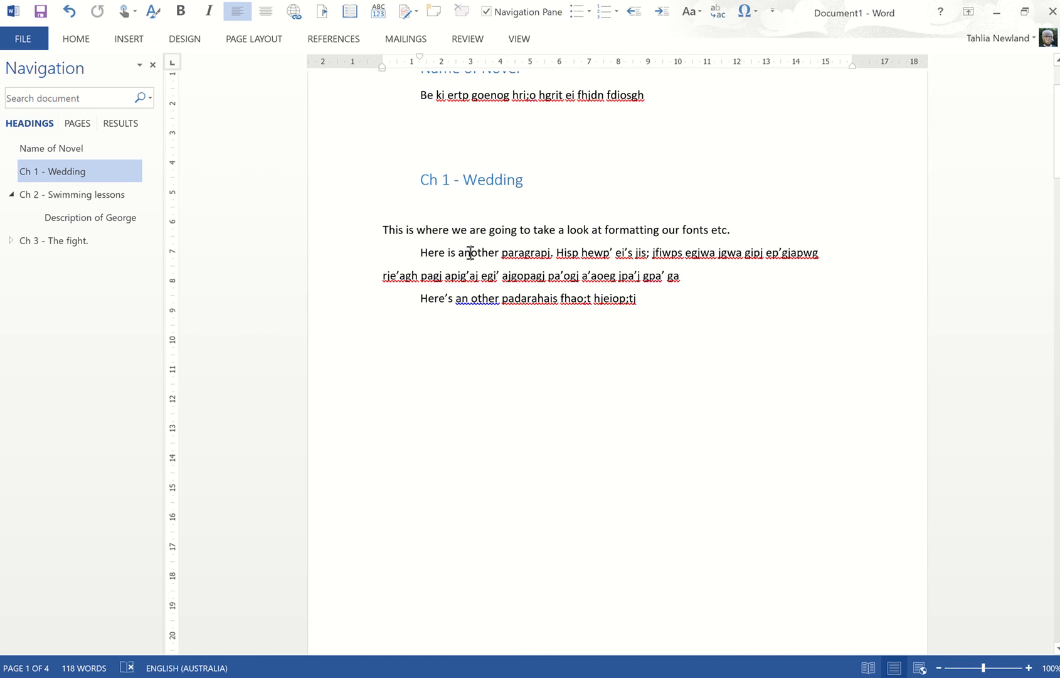
- Modify the Normal style to use the Times New Roman font and save the change
right_click(470, 252)
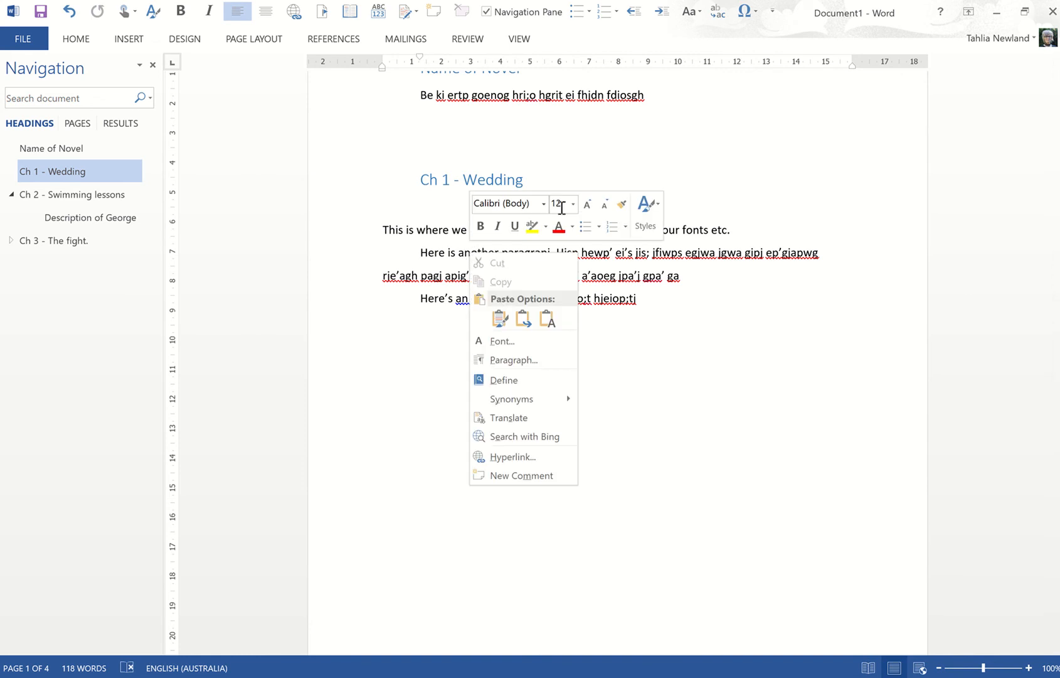
left_click(640, 220)
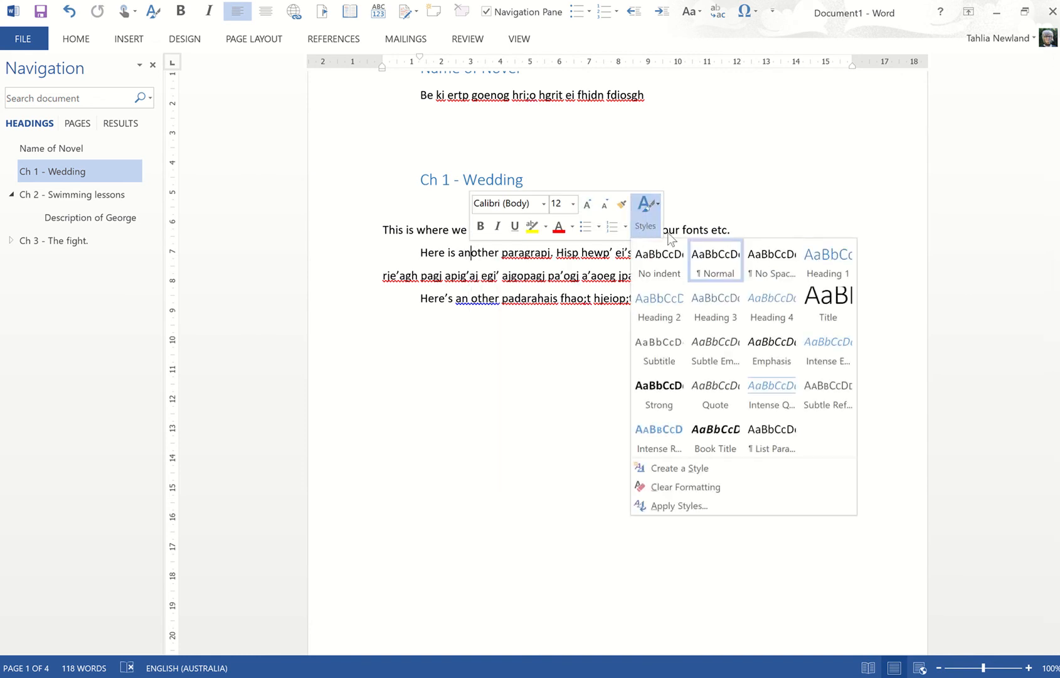
right_click(721, 264)
left_click(756, 290)
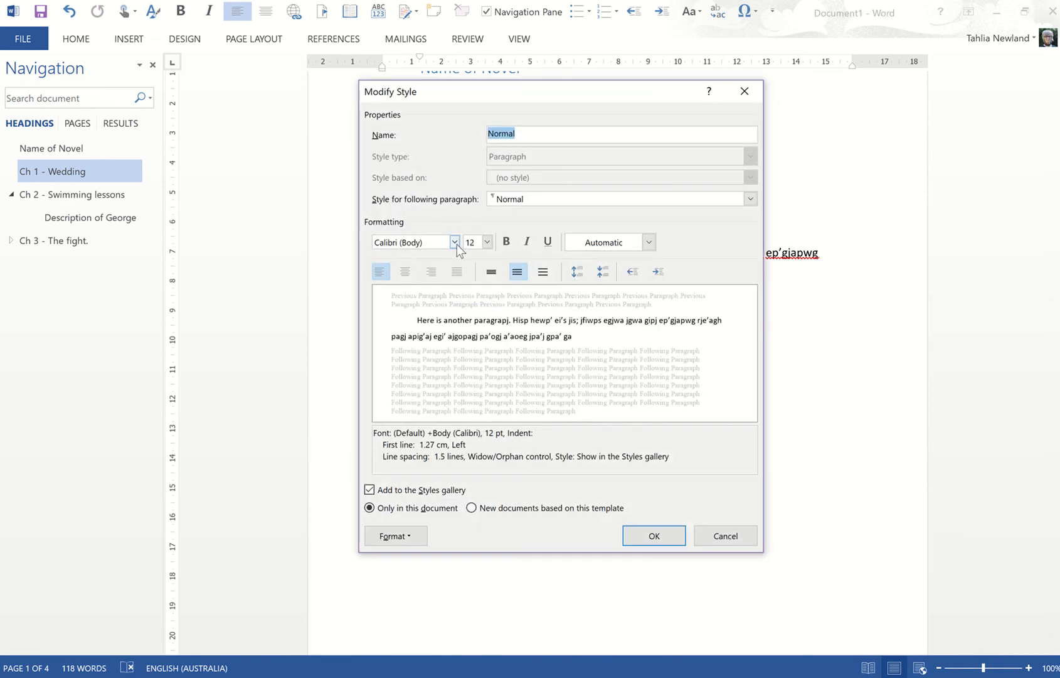
left_click(454, 243)
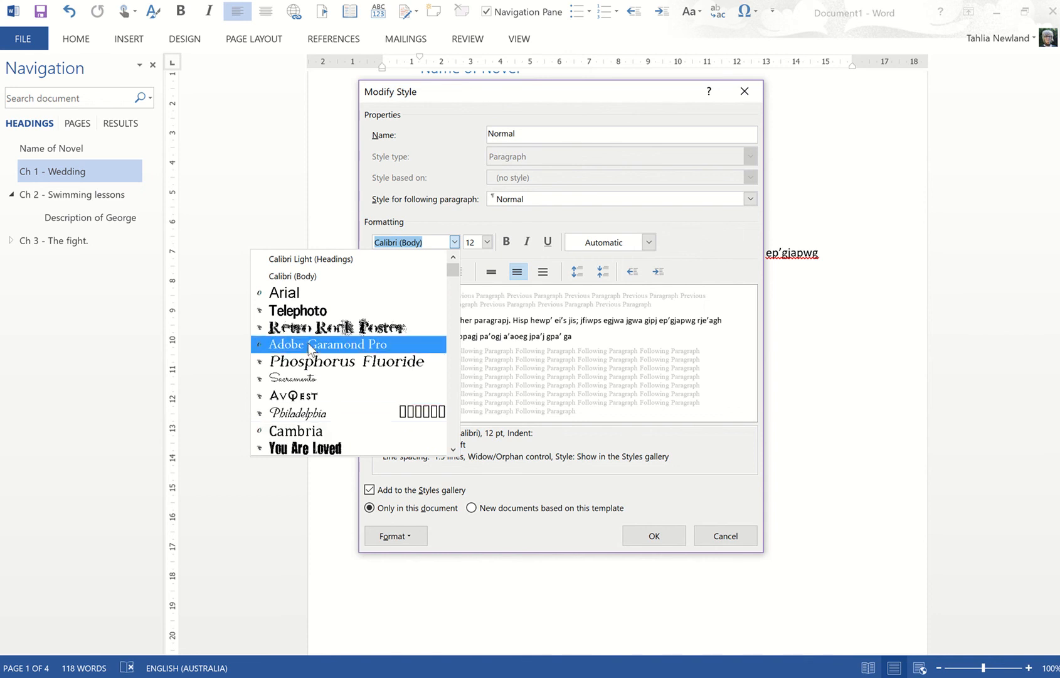
left_click_drag(453, 270, 447, 420)
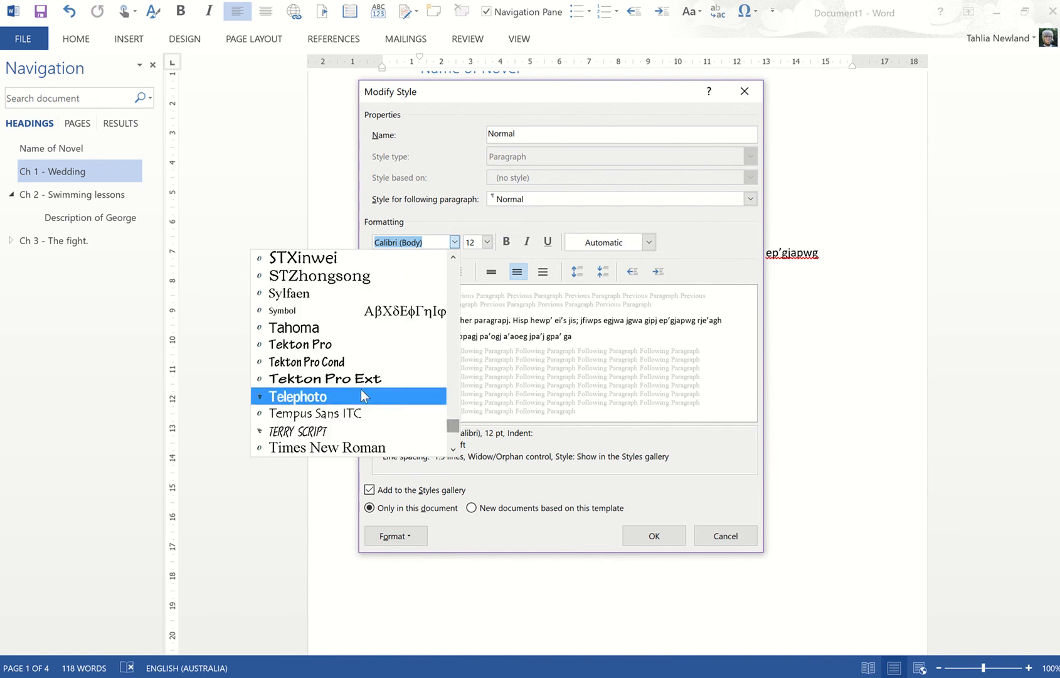
scroll(361, 389, "up", 1)
scroll(362, 389, "down", 1)
scroll(362, 390, "down", 2)
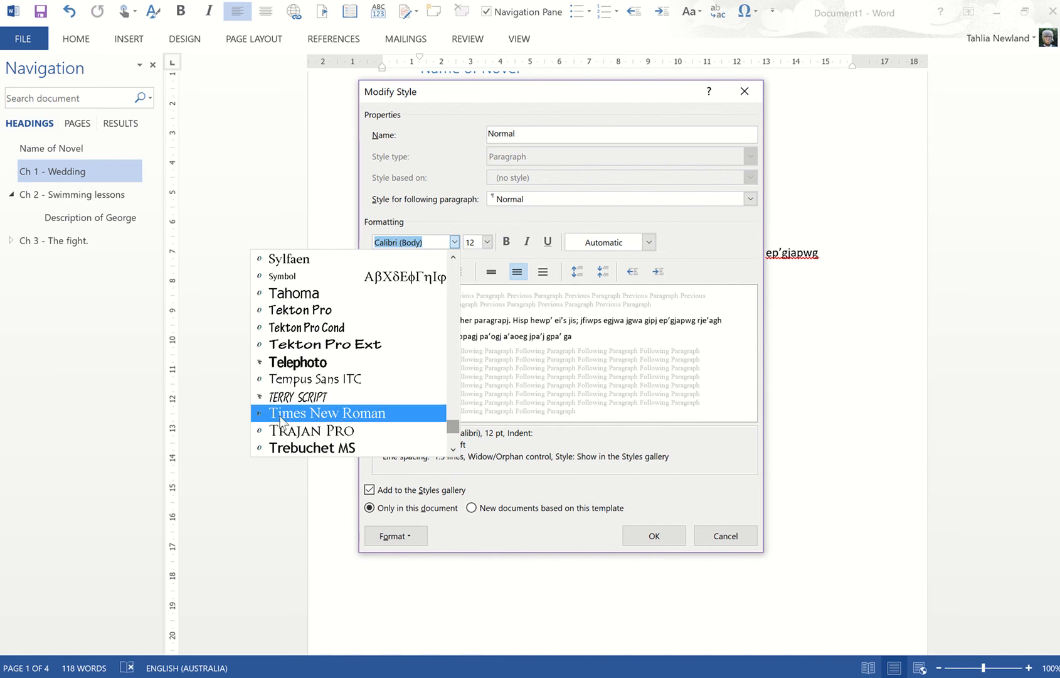
left_click(284, 415)
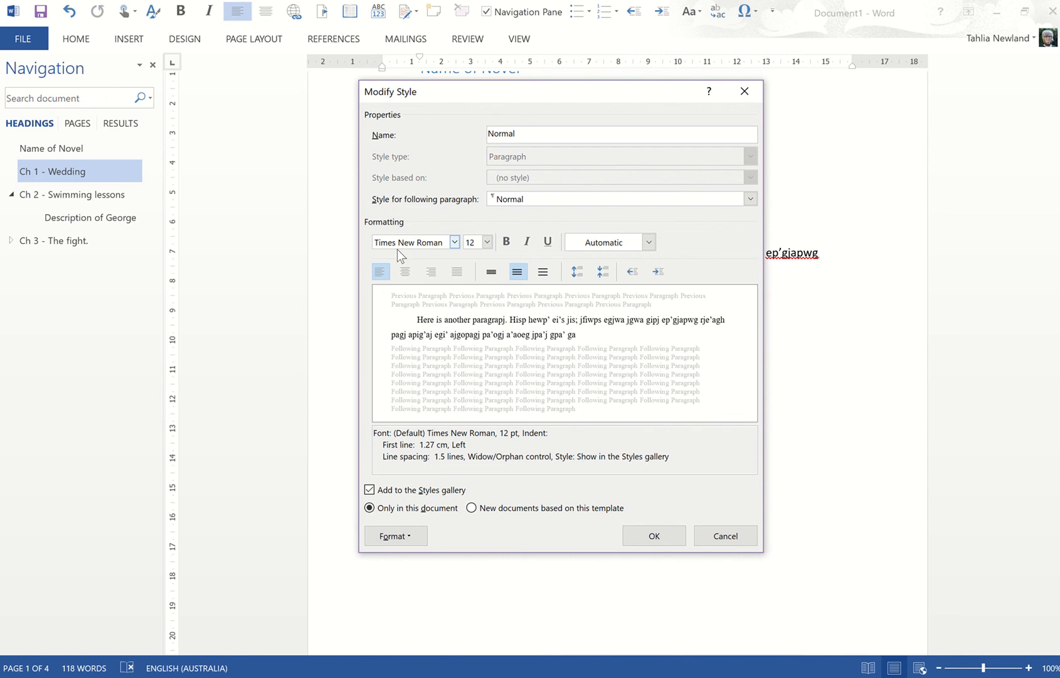
left_click(656, 535)
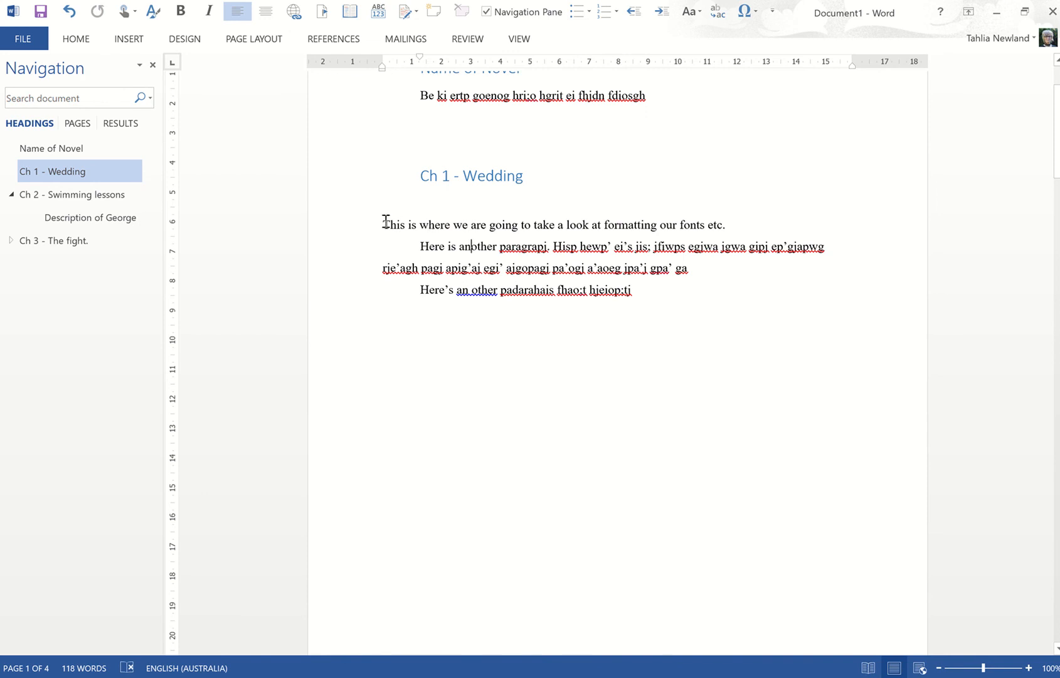
- Modify the Normal style to use the Adobe Garamond Pro font at size 13 and save the change
left_click(477, 224)
left_click(84, 44)
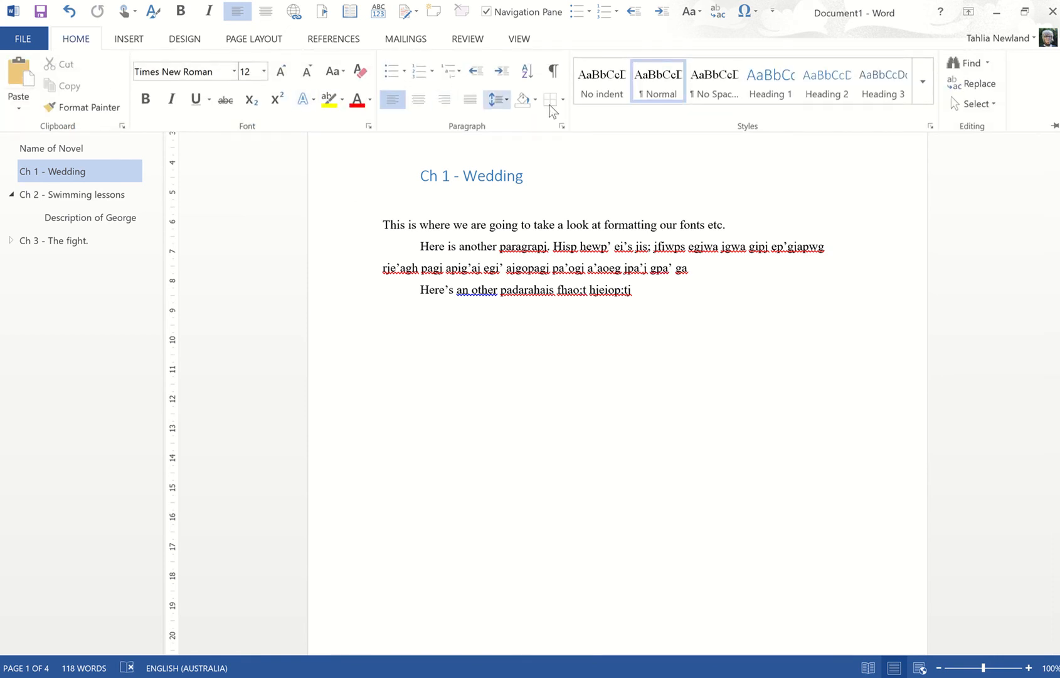
right_click(659, 95)
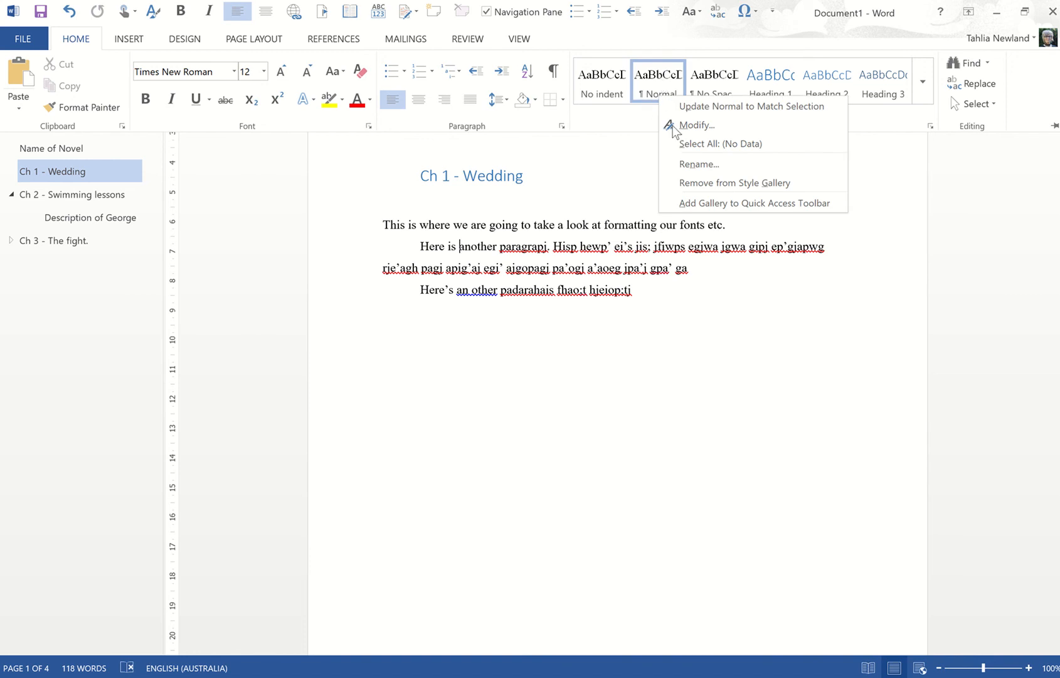
left_click(696, 129)
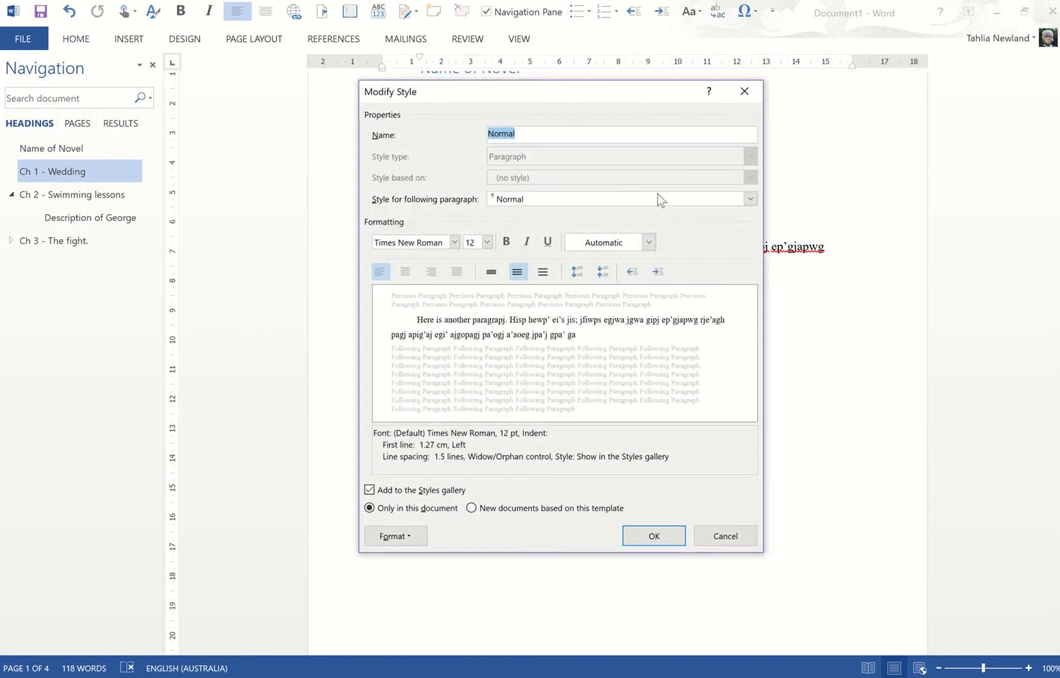
left_click(455, 243)
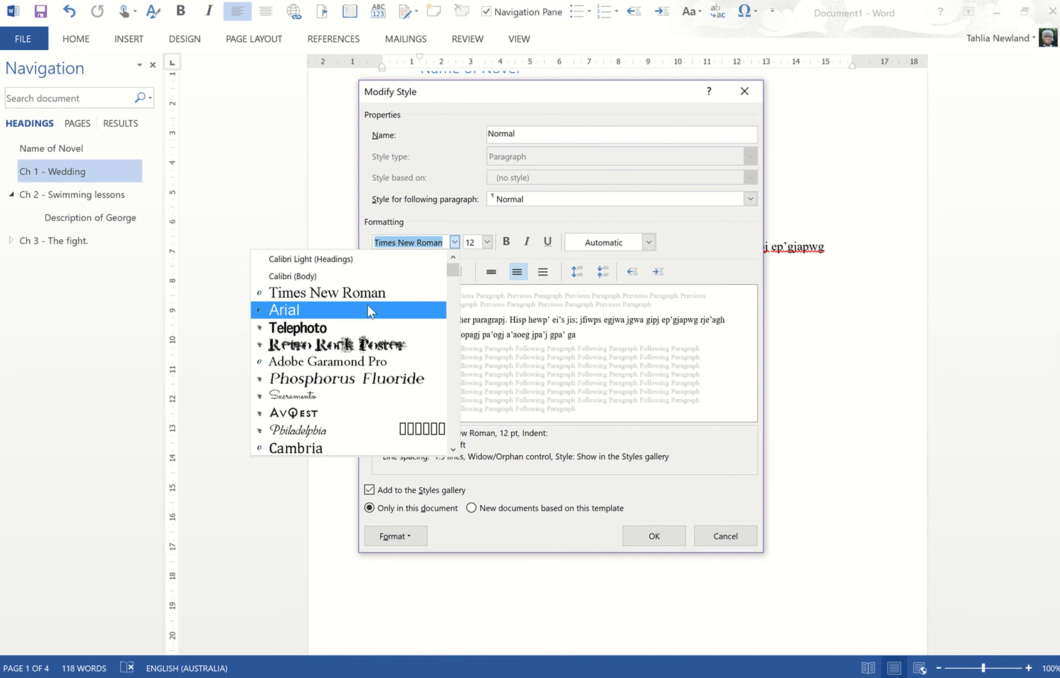
left_click(316, 364)
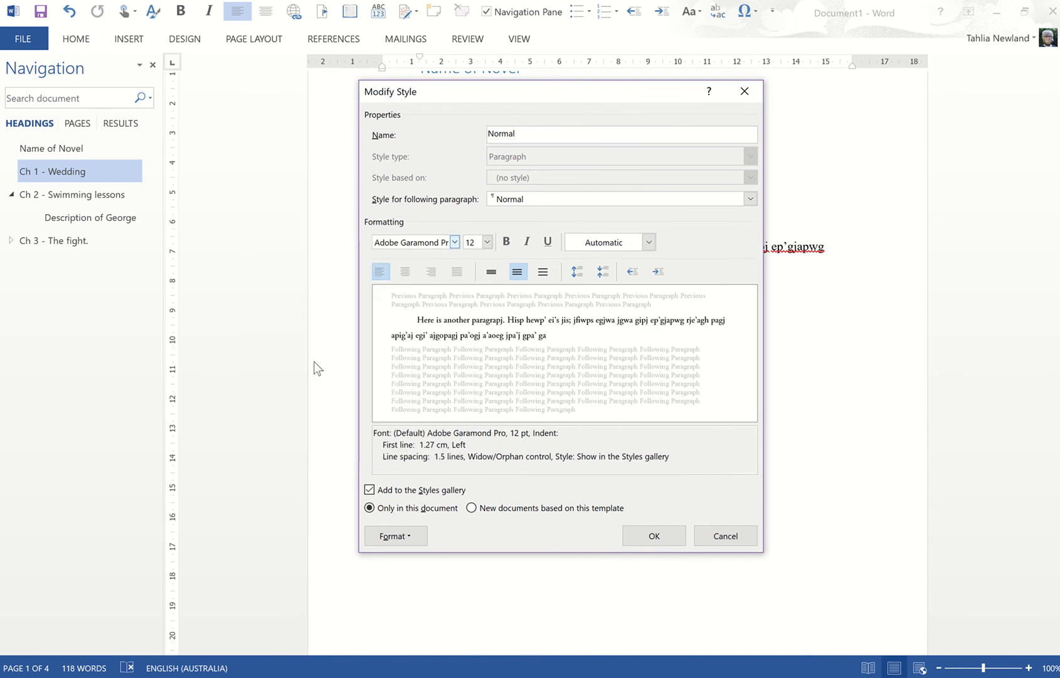
left_click(473, 239)
type("1")
left_click(654, 536)
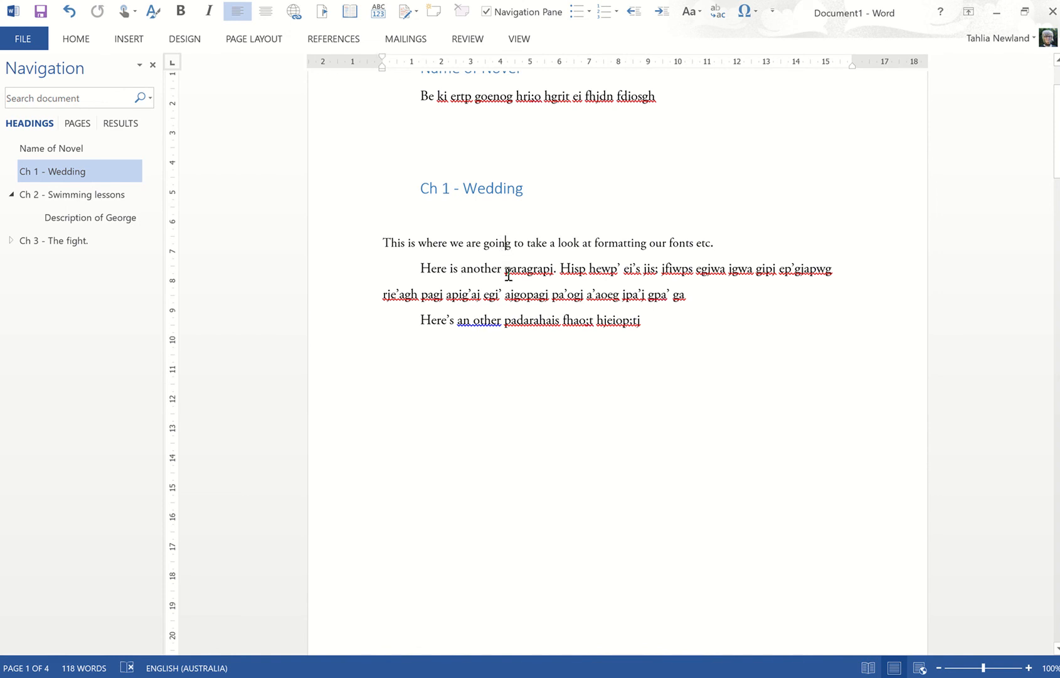
left_click(505, 269)
left_click(554, 243)
right_click(511, 244)
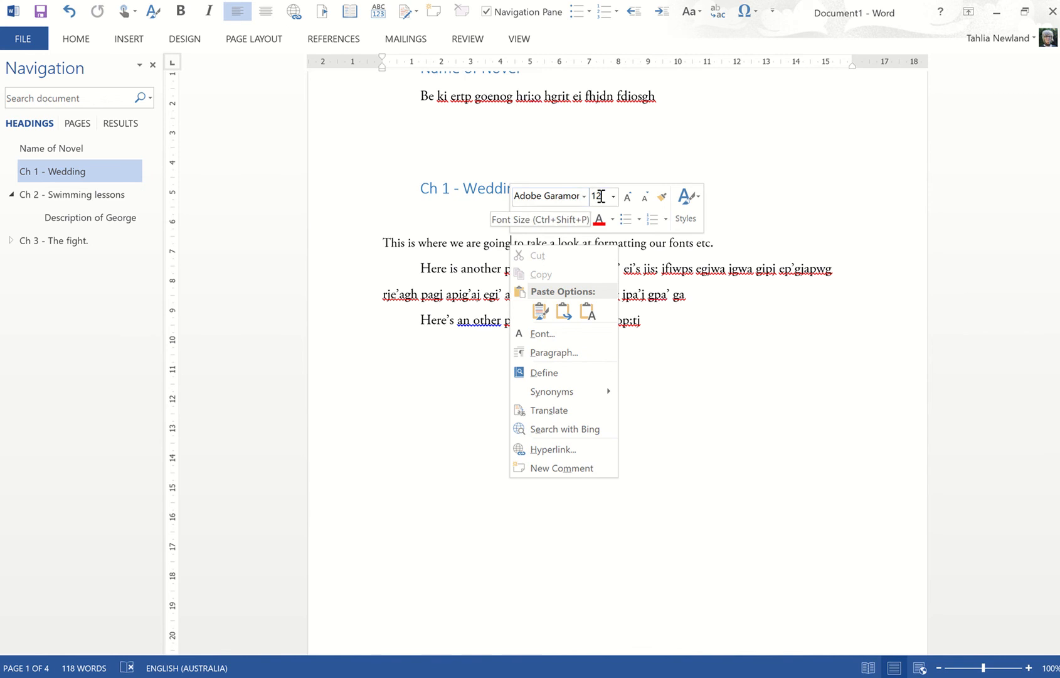
key("Escape")
right_click(484, 242)
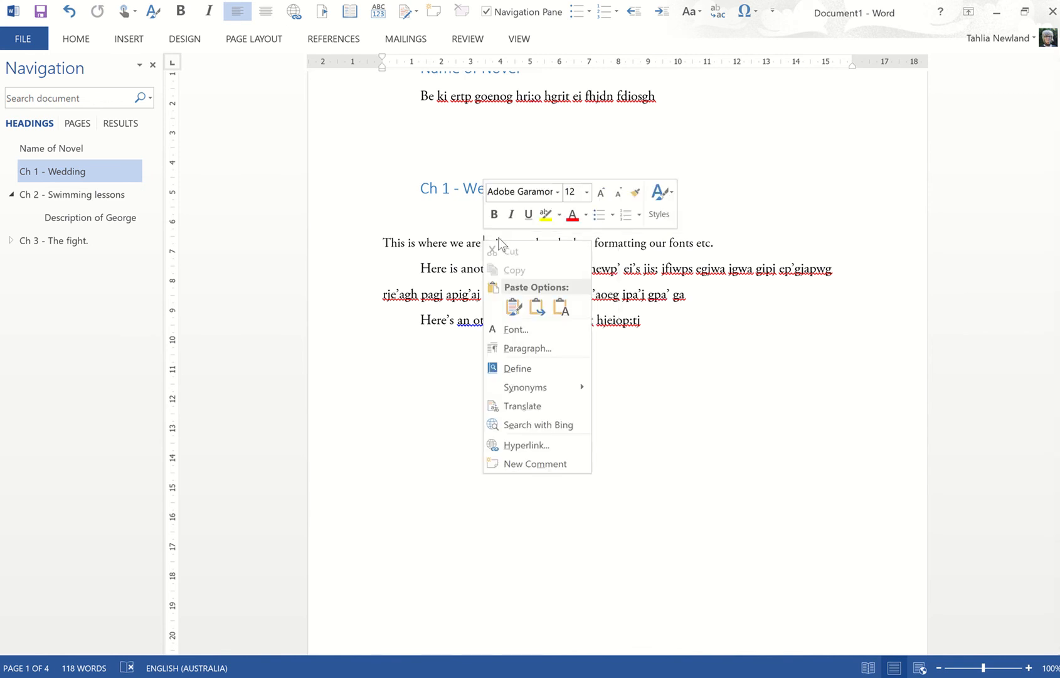
key("Escape")
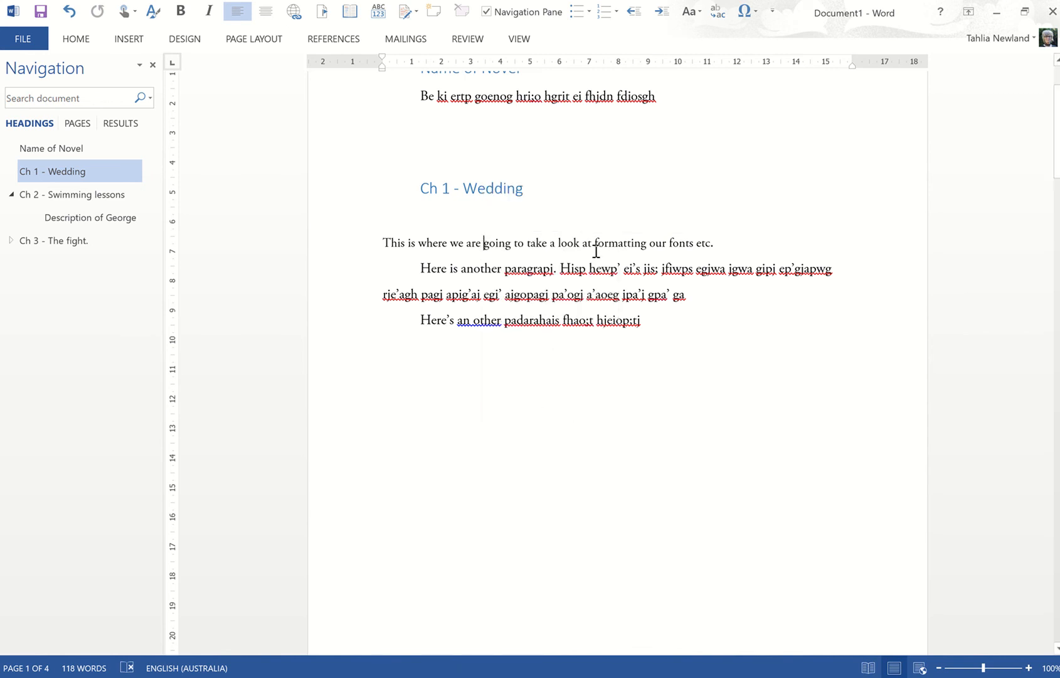
- Review the No indent style's font, size and base style without changing them
right_click(451, 242)
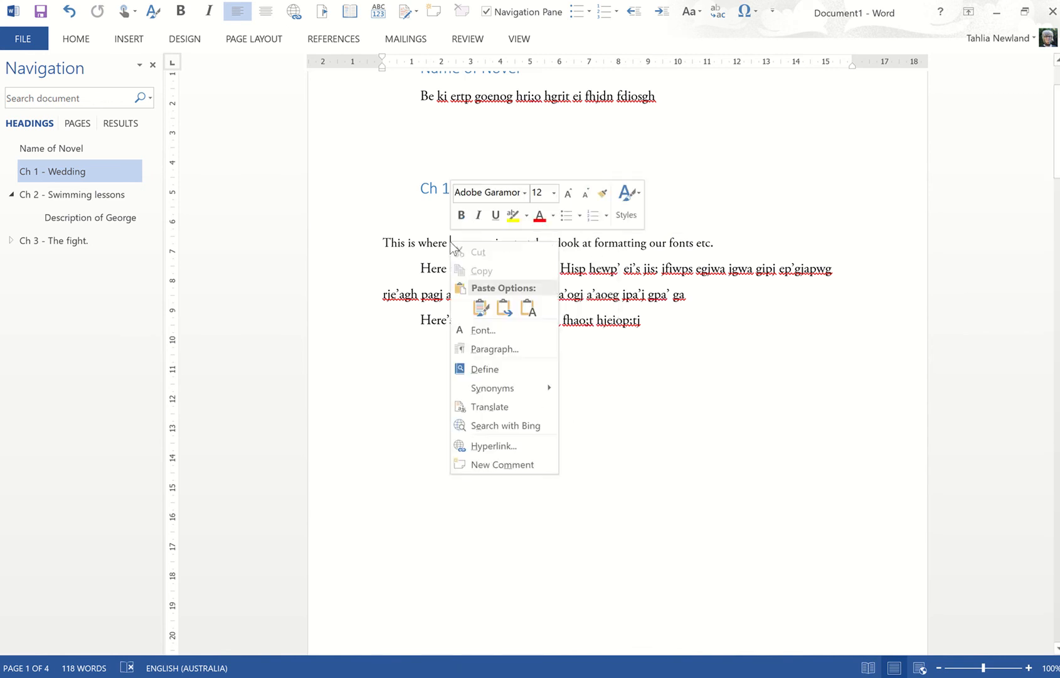
left_click(625, 207)
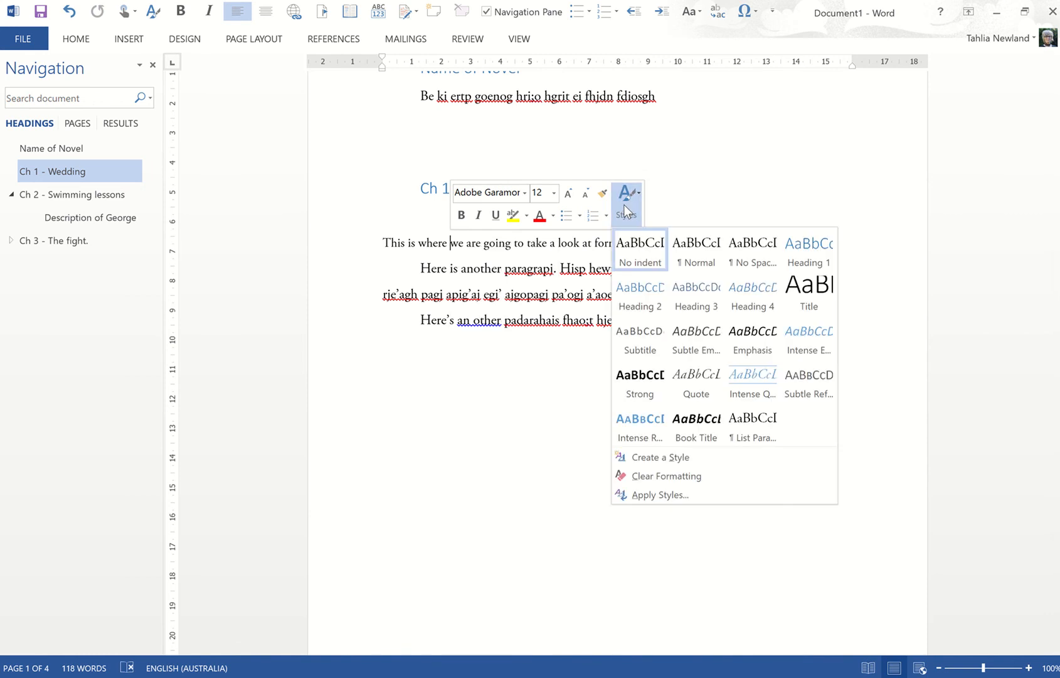
right_click(633, 253)
left_click(665, 273)
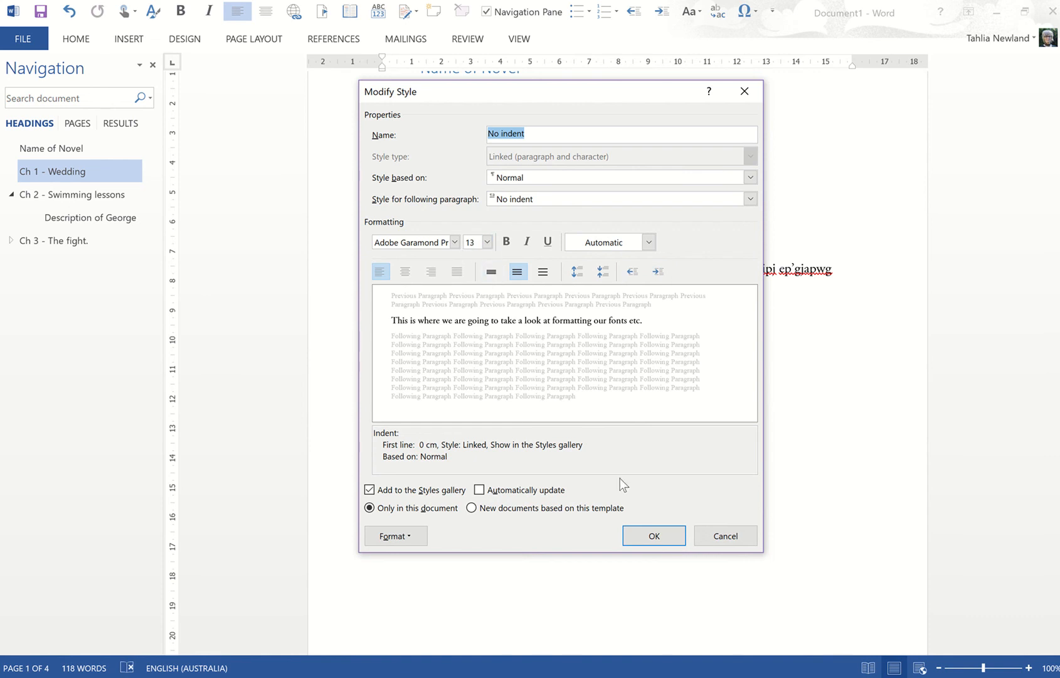
left_click(654, 537)
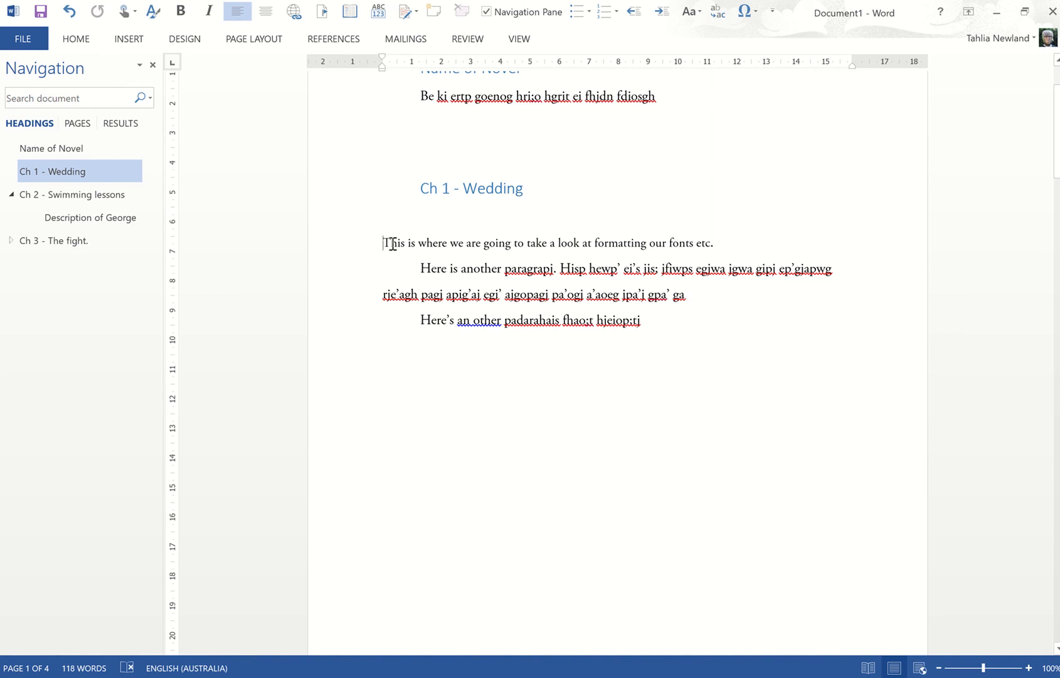
- Reapply the No indent style to the whole opening sentence of the Wedding chapter
left_click_drag(386, 242, 723, 250)
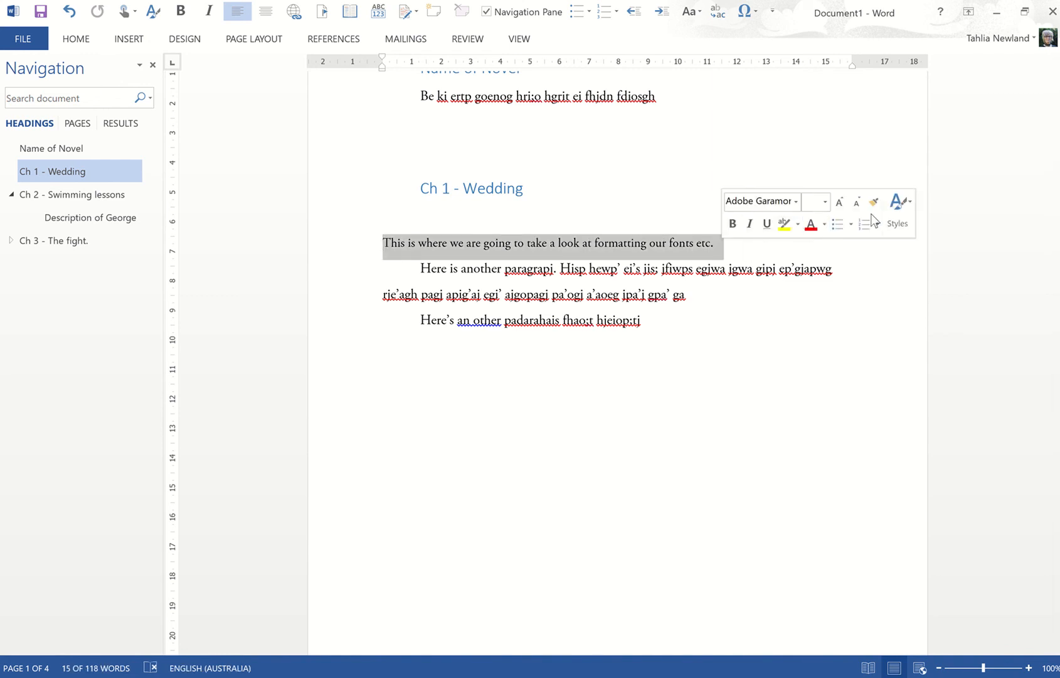
left_click(892, 210)
left_click(872, 262)
left_click(681, 364)
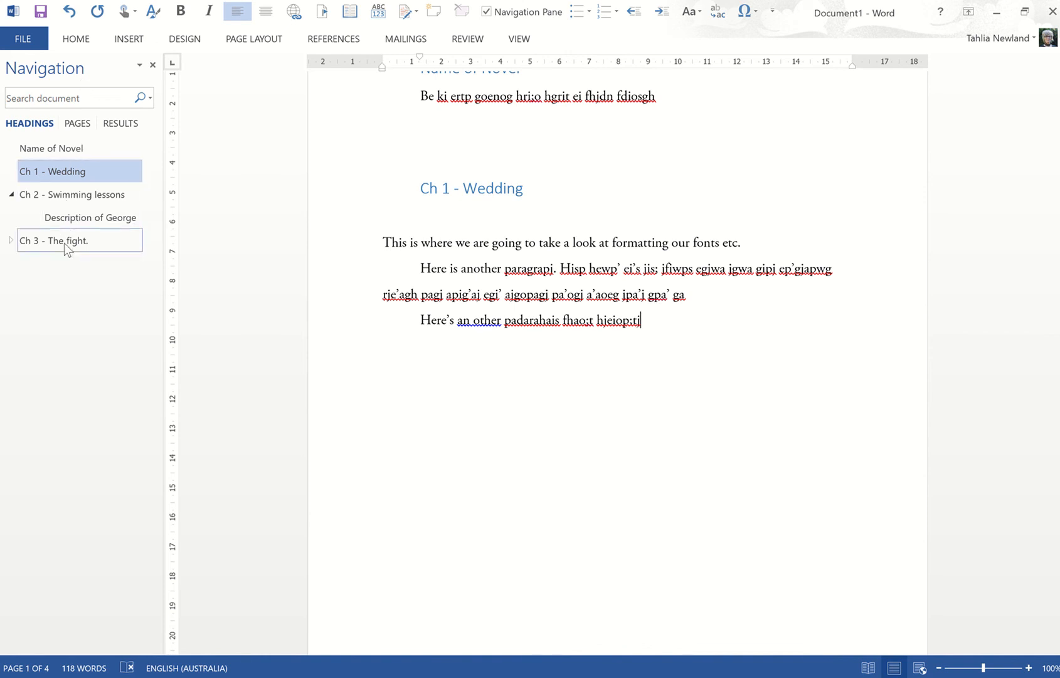
- Check which style applies to the blank line below the Wedding chapter's last paragraph
left_click(658, 327)
key("Return")
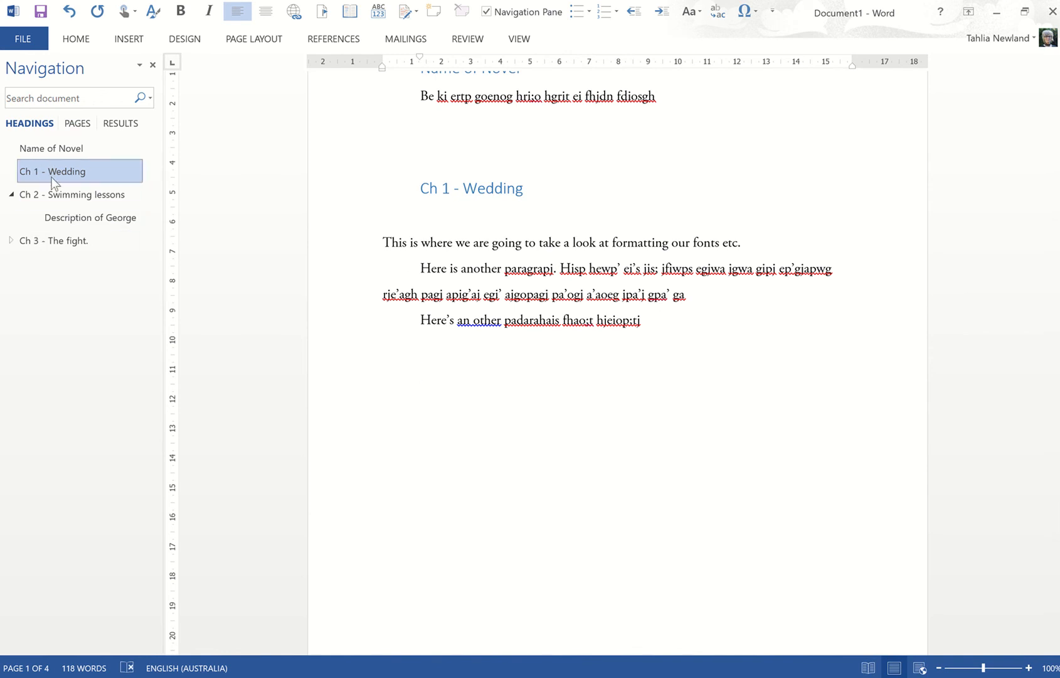
left_click(78, 40)
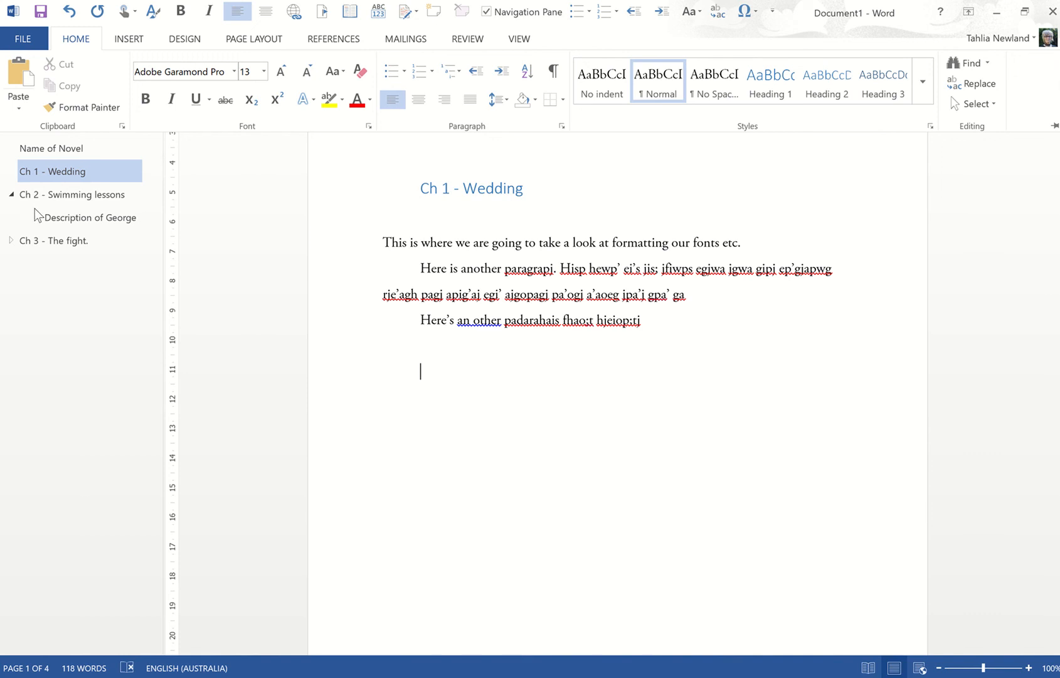
left_click(542, 271)
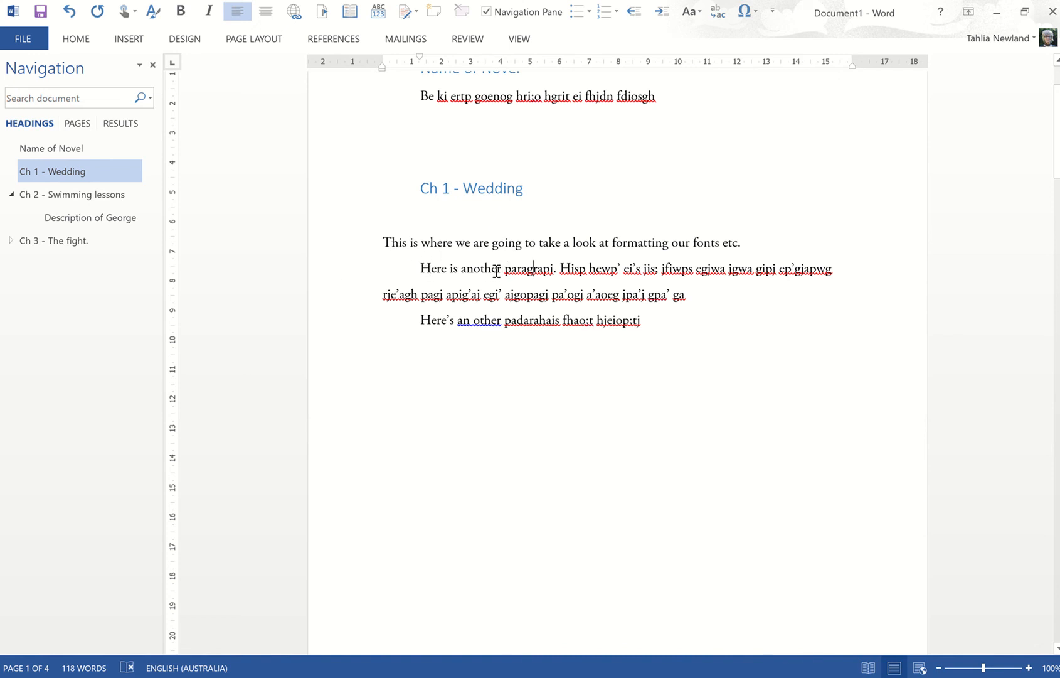
left_click(649, 334)
- Add two blank lines after the Wedding chapter's opening sentence and extend the sentence with placeholder text starting "gnieos oi haoie;"
left_click(748, 242)
key("Return")
key("Return")
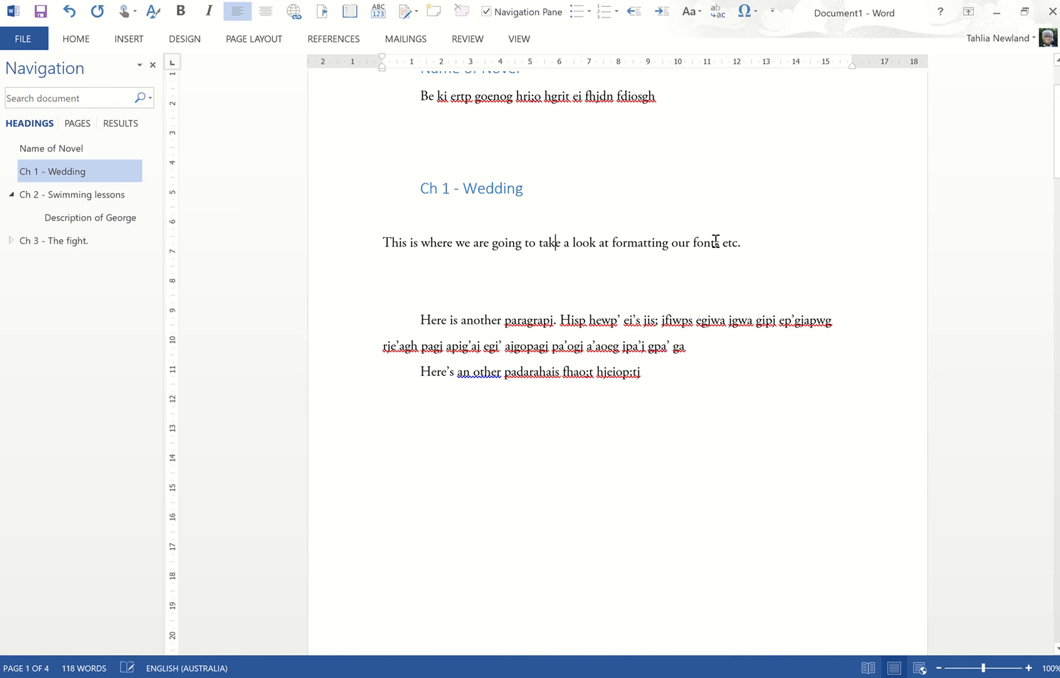
left_click(749, 244)
type("gnieos ")
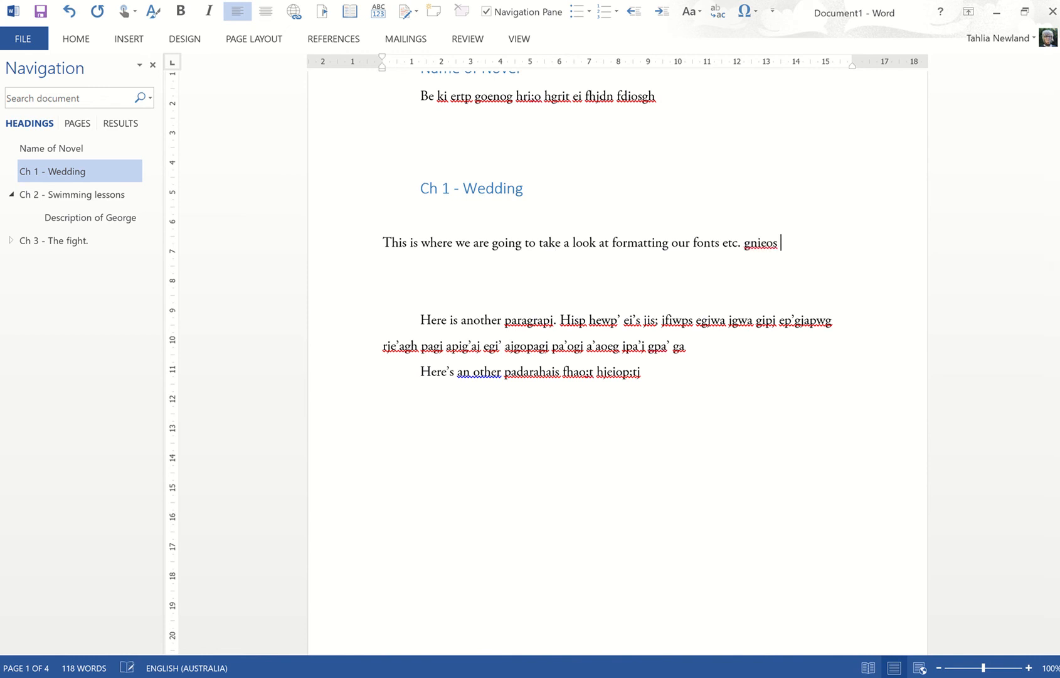
type("oi haoie; hoi;h ogha;liorgh ioa hogih oih ohgao;gahio")
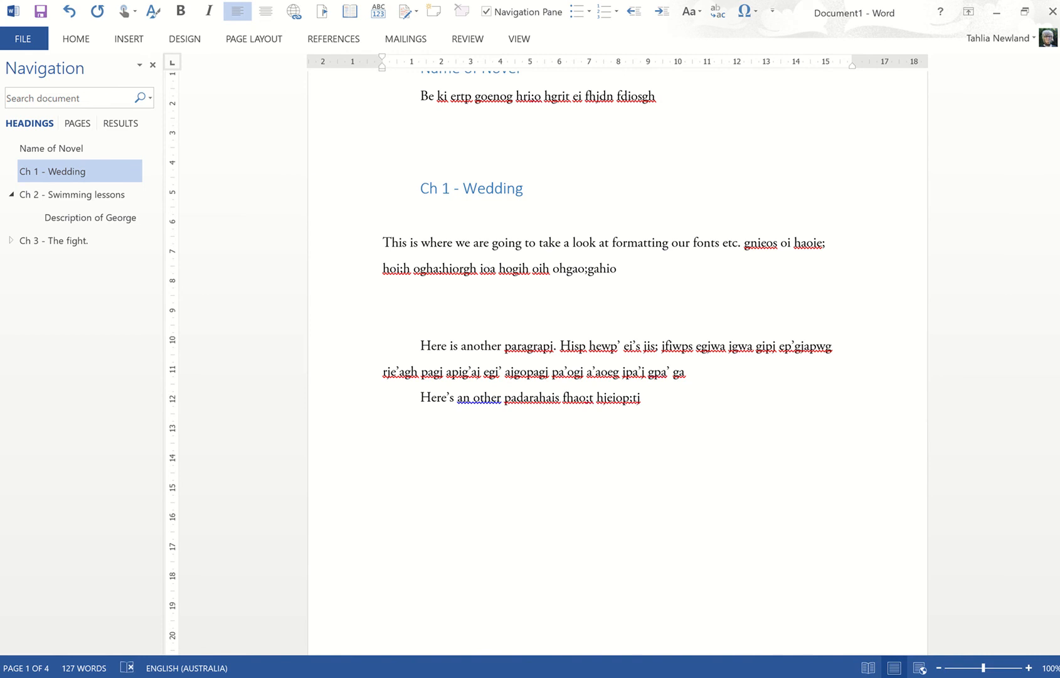
- Add the test paragraph "Nk'k ao' gipj aipg jpiaj j" below the extended opening paragraph and preview the Normal style on it
key("Return")
type("Nk'k ao' gipj aipg ipiaj  j")
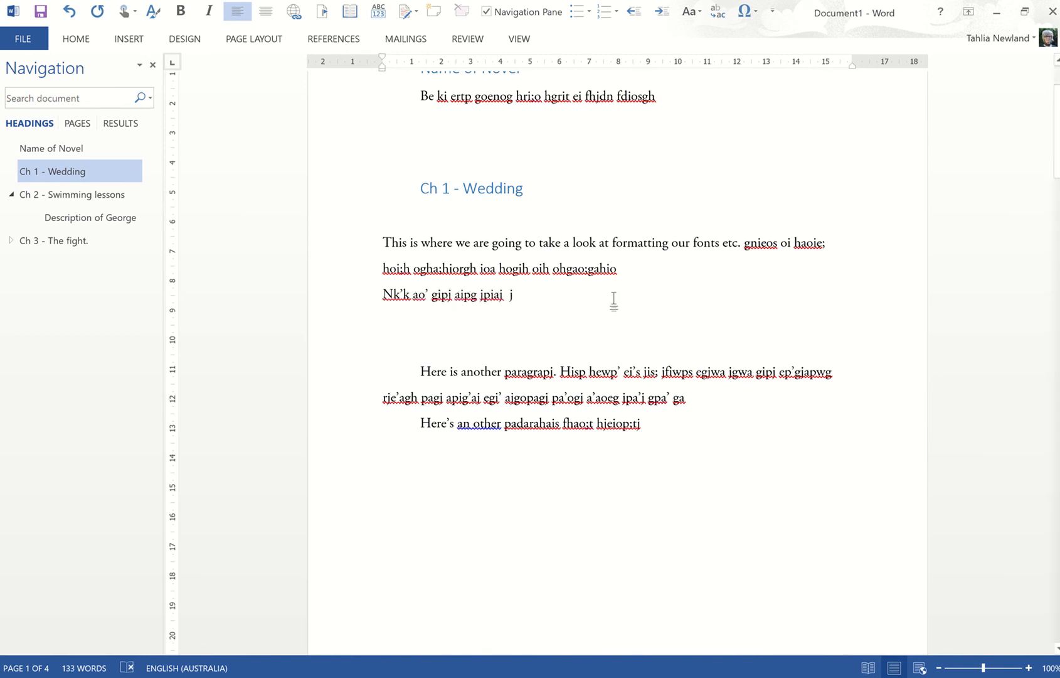
left_click(429, 295)
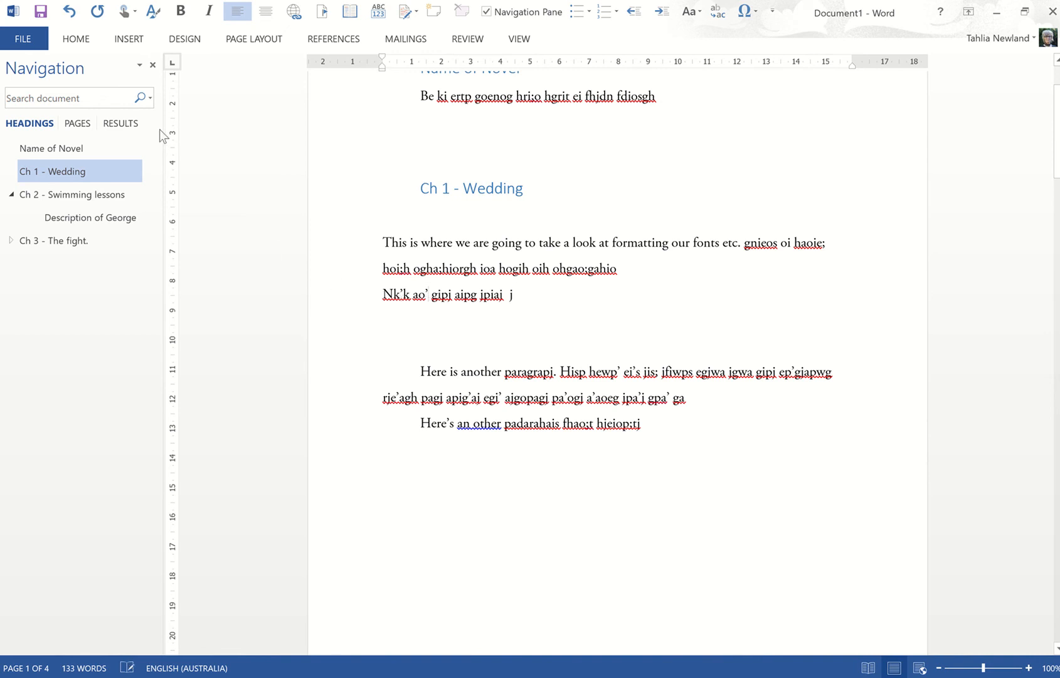
left_click(78, 37)
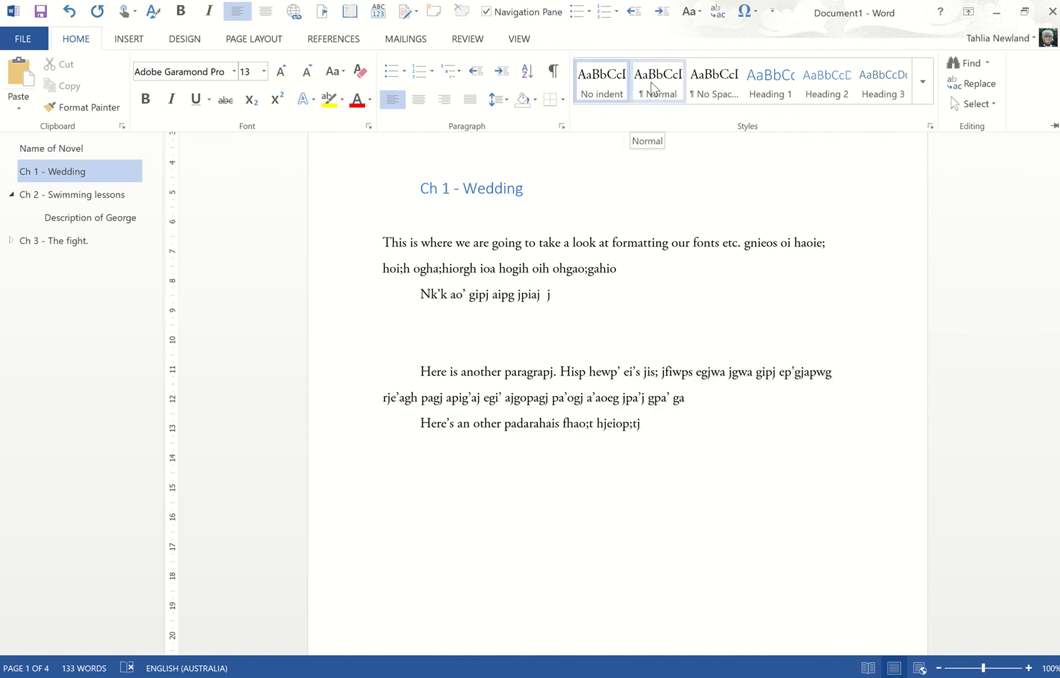
- Review the No indent style's paragraph settings for indentation, spacing and line spacing, then leave the style unmodified
right_click(602, 87)
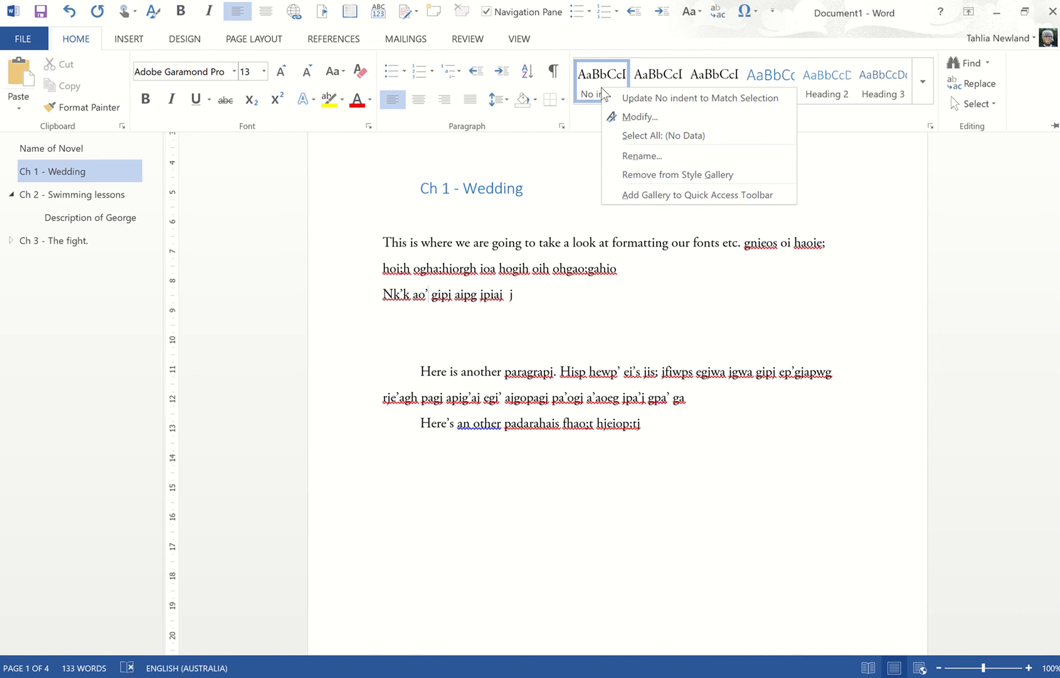
left_click(639, 117)
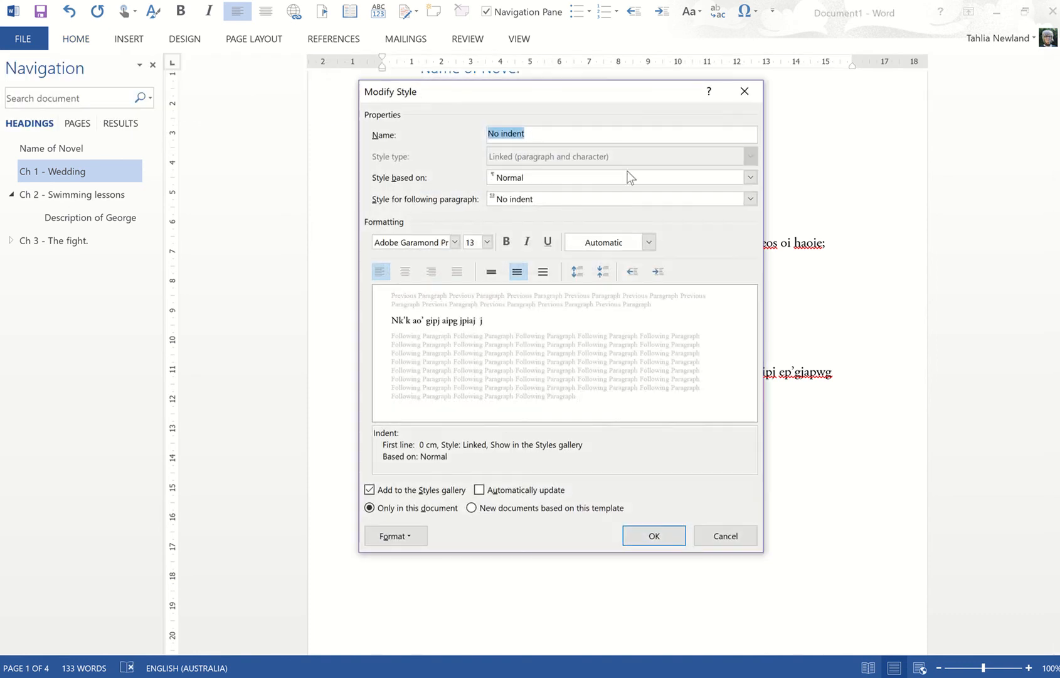
left_click(387, 537)
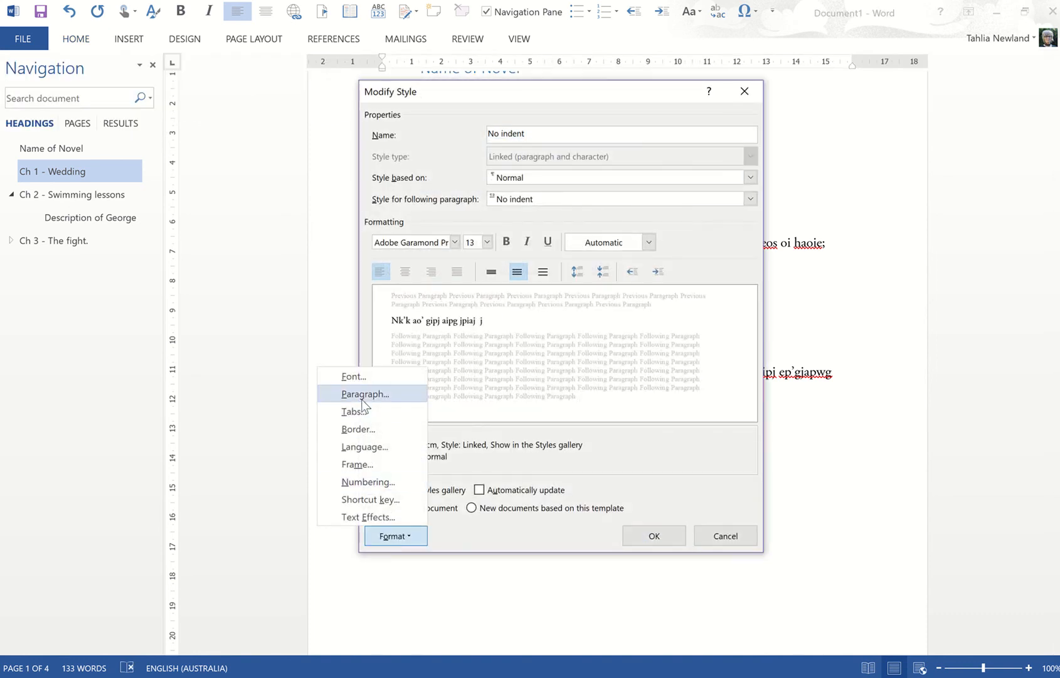
left_click(361, 399)
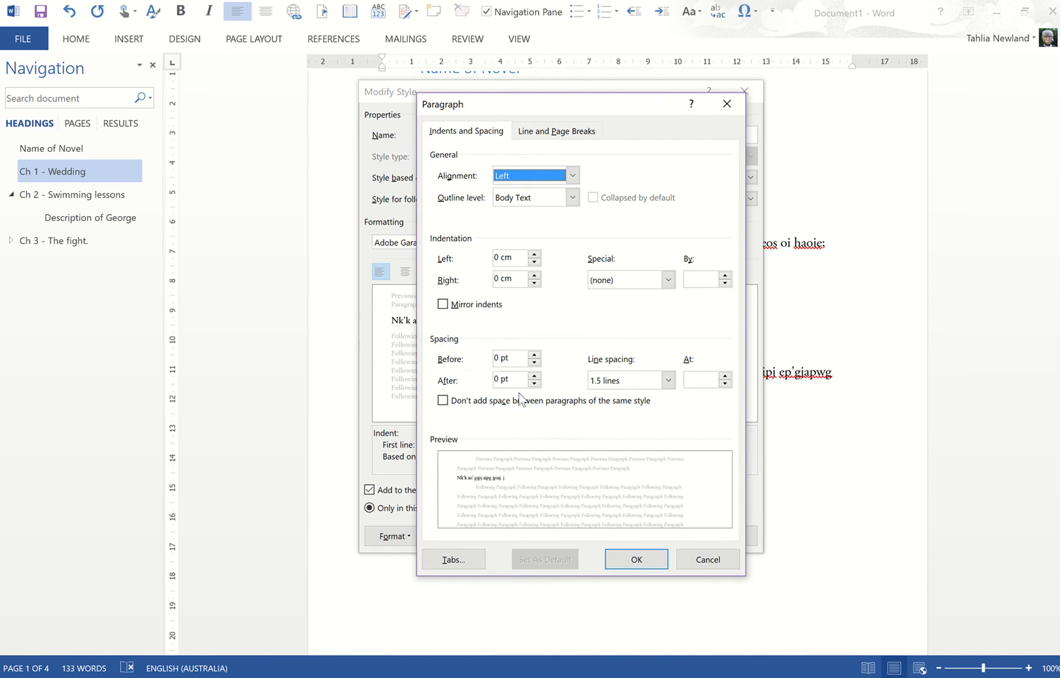
left_click(637, 558)
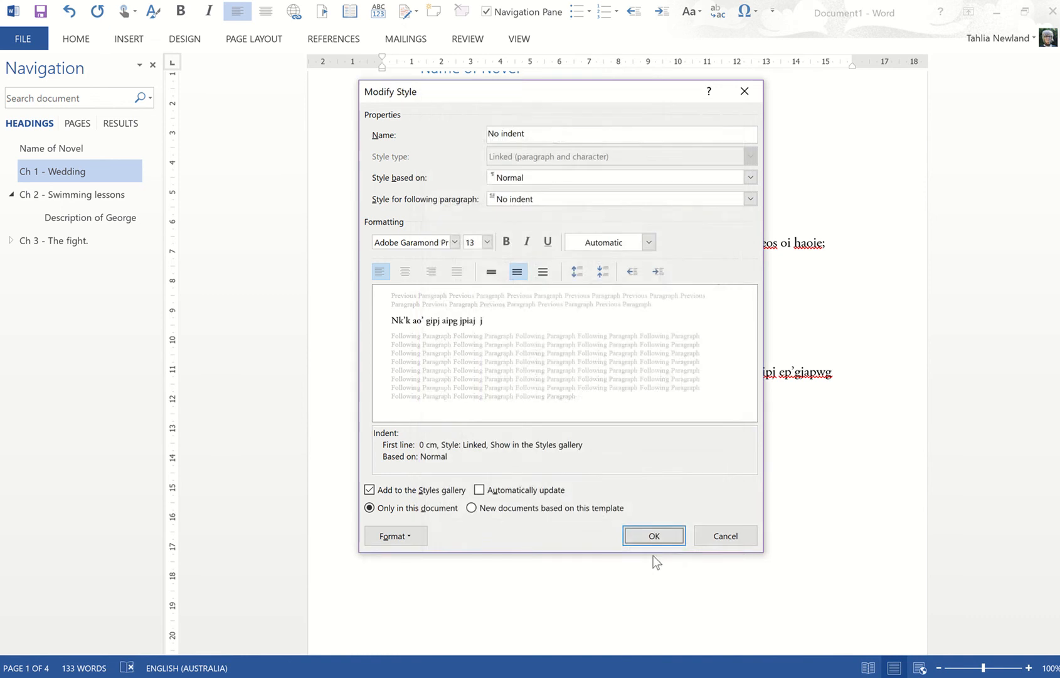
left_click(725, 537)
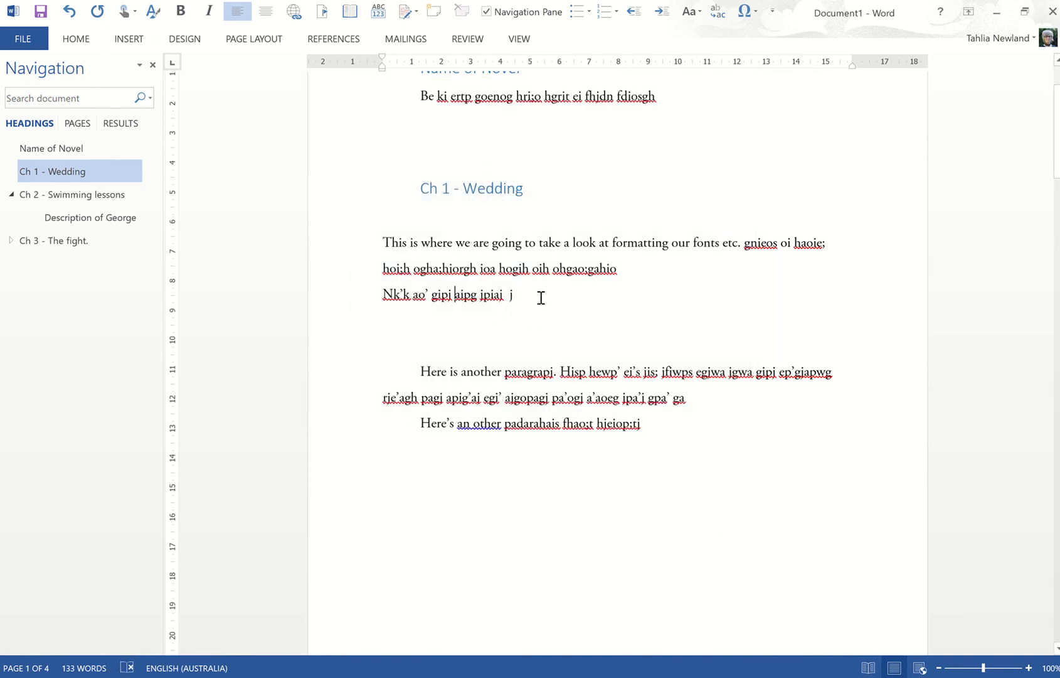
- Delete the opening paragraph's second line, the test paragraph and the blank lines before "Here is another"
left_click_drag(514, 296, 377, 269)
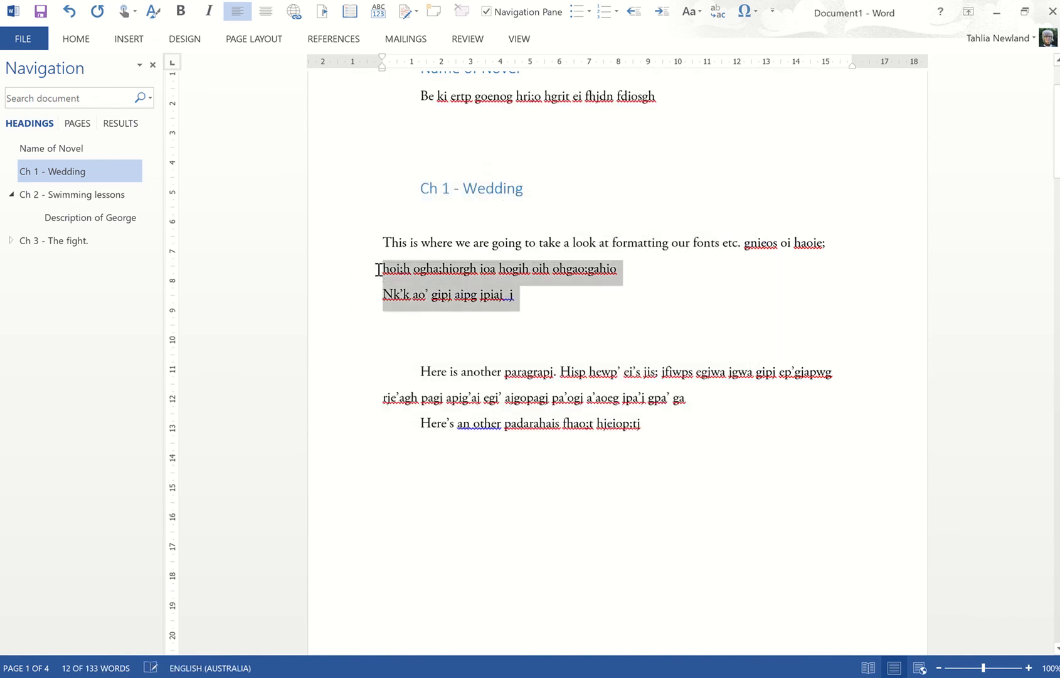
key("Delete")
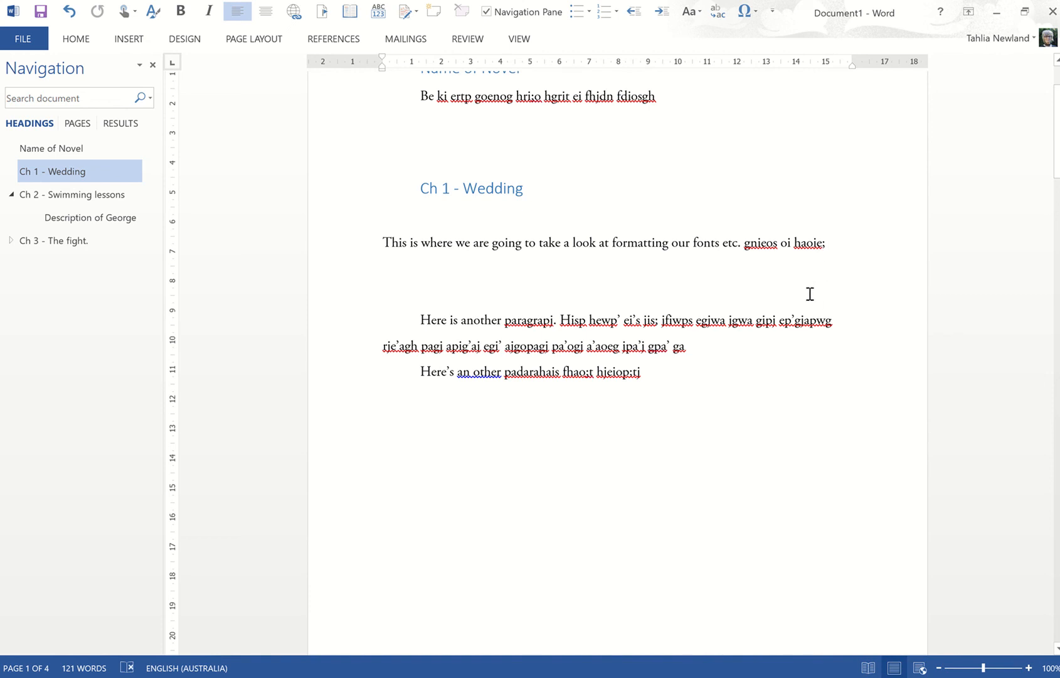
left_click(422, 269)
key("Delete")
key("Delete")
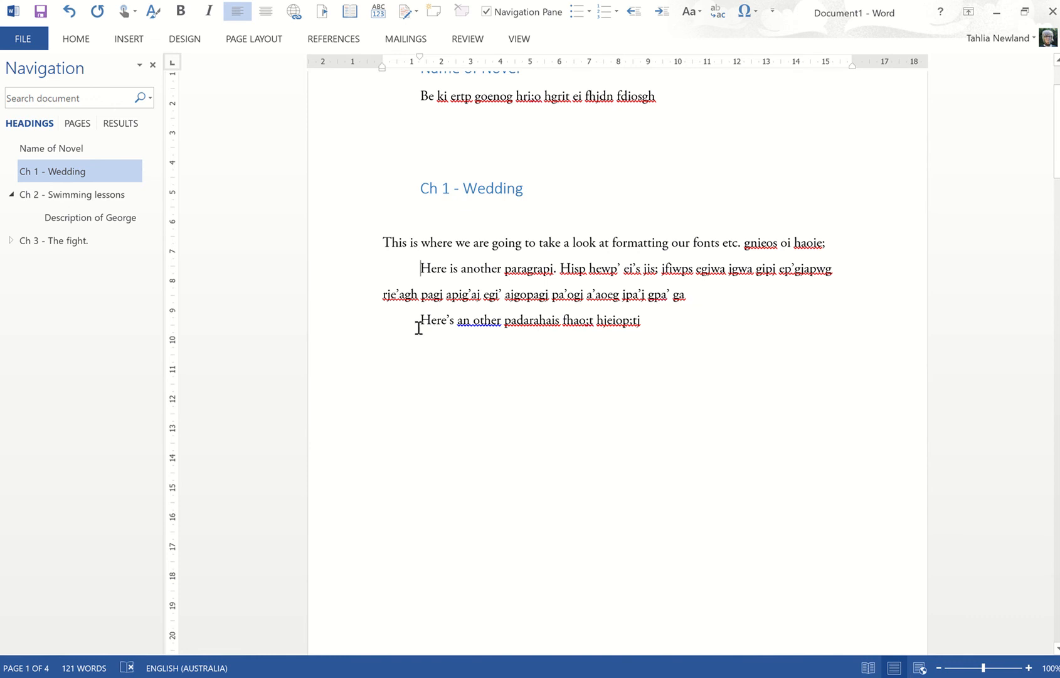
scroll(396, 404, "up", 3)
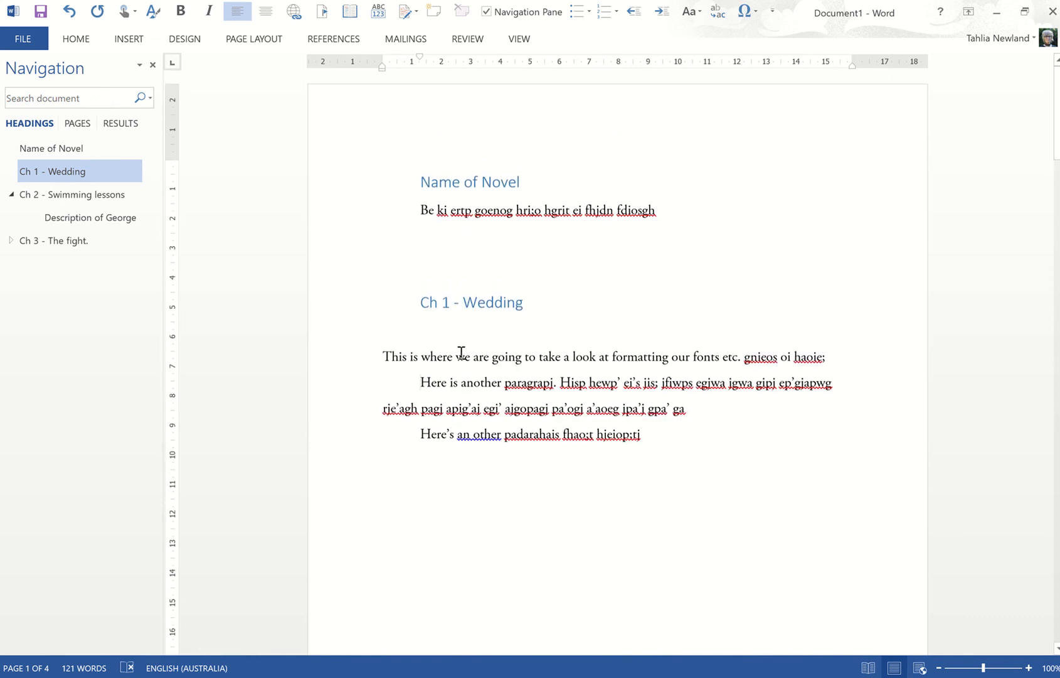
scroll(461, 353, "down", 6)
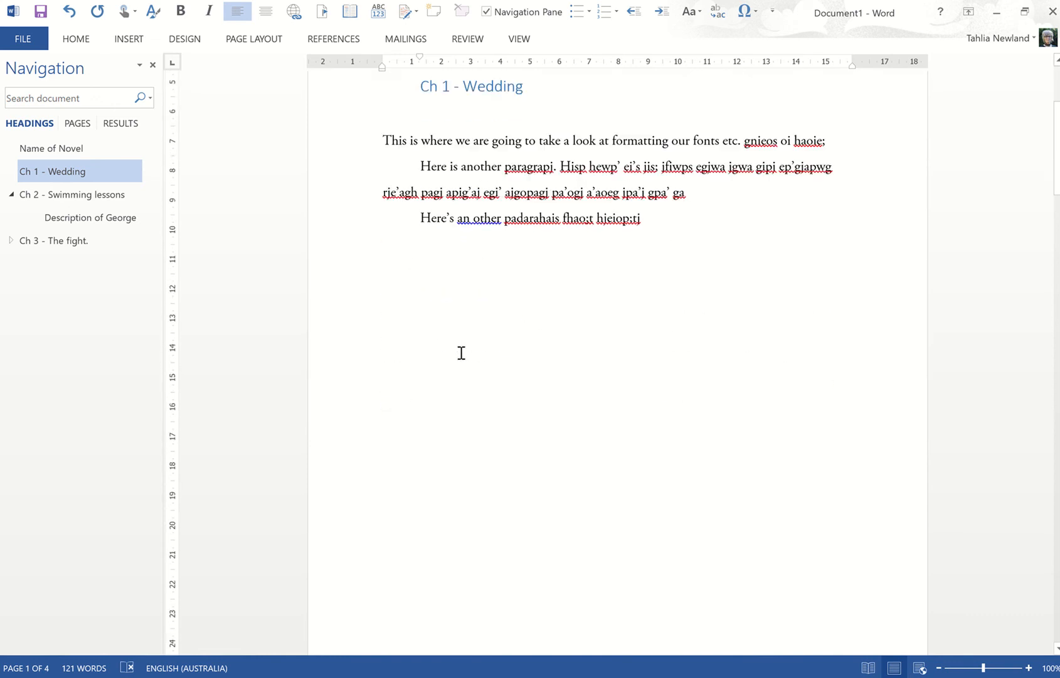
left_click(676, 209)
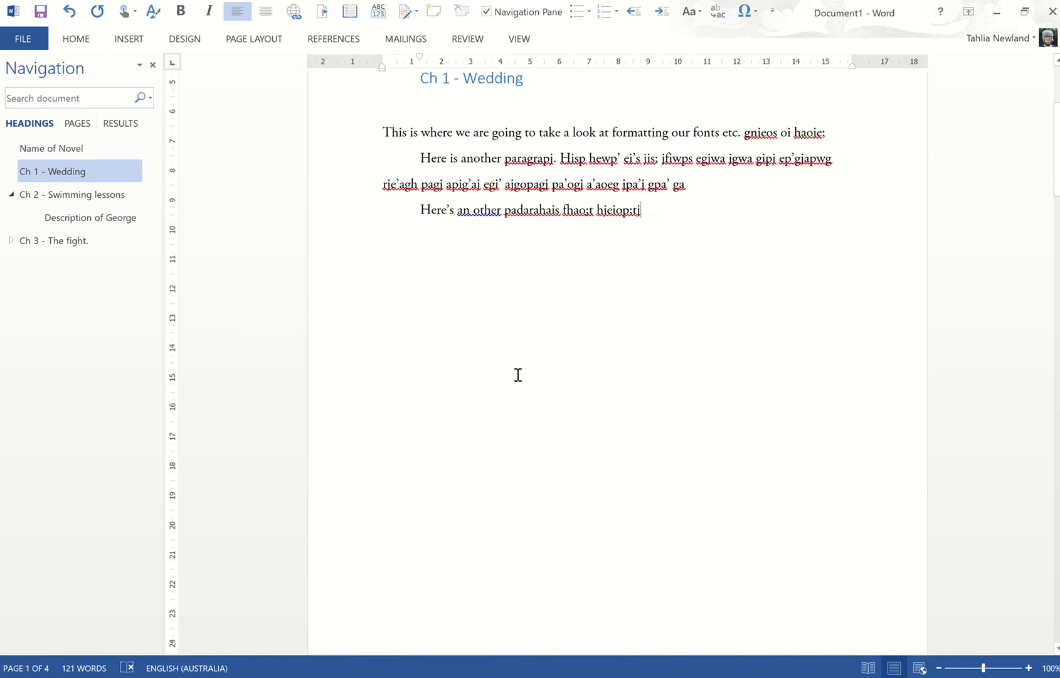
key("Return")
key("BackSpace")
mouse_move(670, 677)
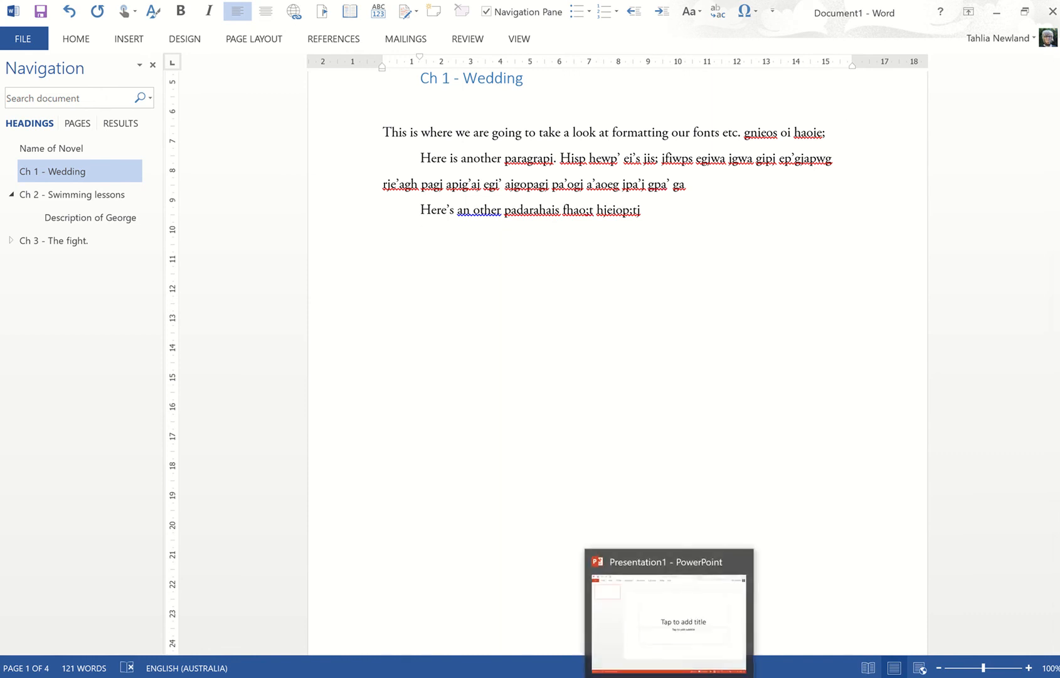